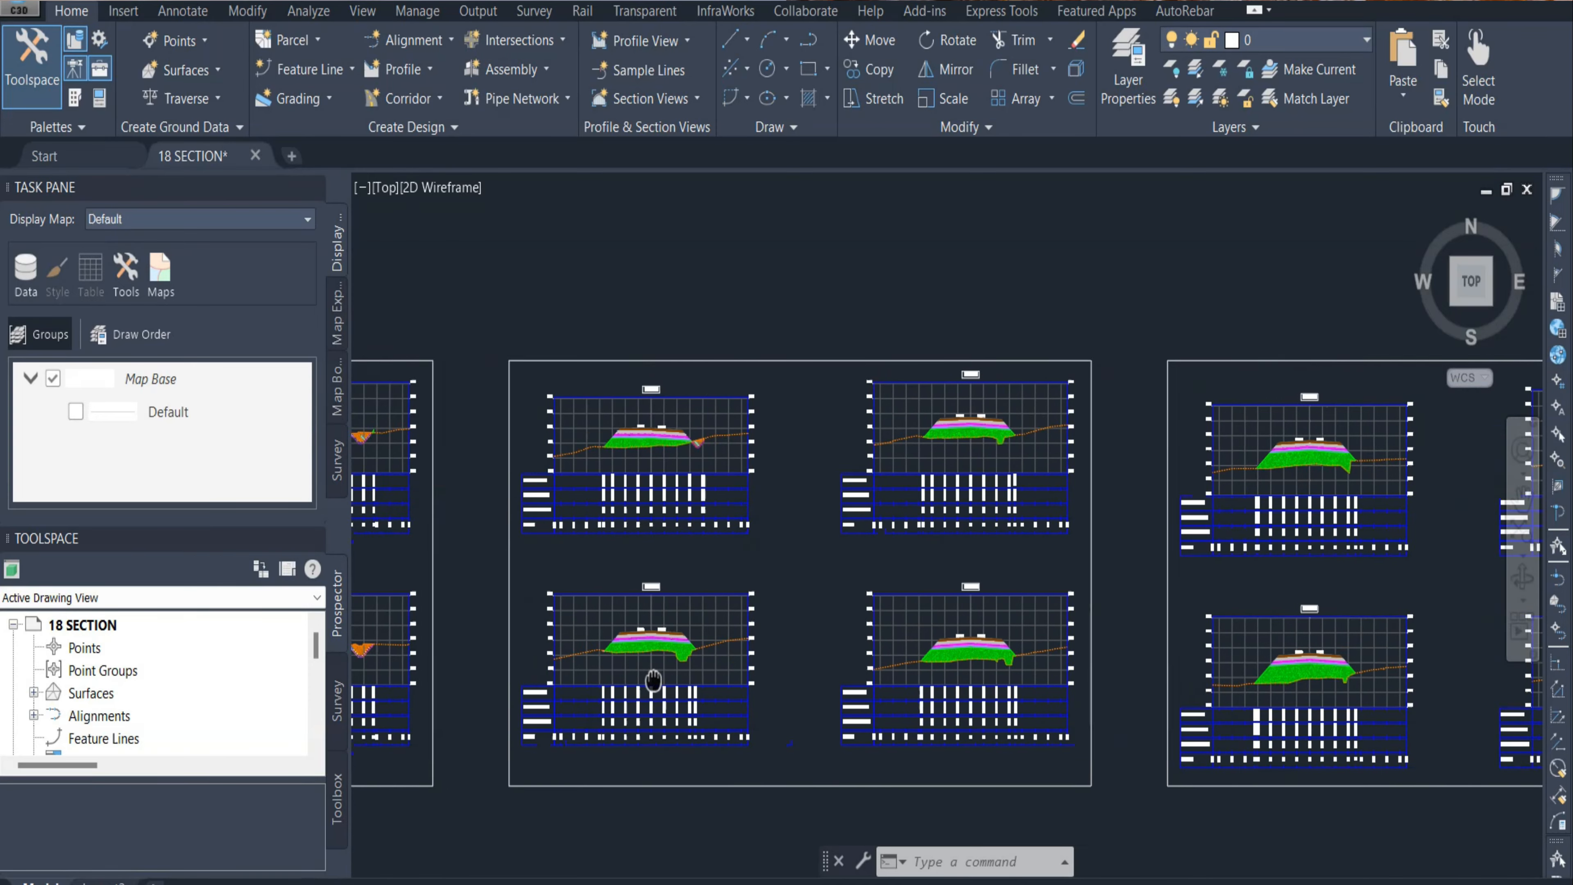
Look over the finished cross section sheets in the 18 SECTION drawing and in section.pdf.
middle_drag(1151, 668, 734, 667)
middle_drag(1247, 667, 748, 656)
mouse_move(1177, 663)
middle_down()
mouse_move(818, 656)
mouse_move(836, 668)
middle_up()
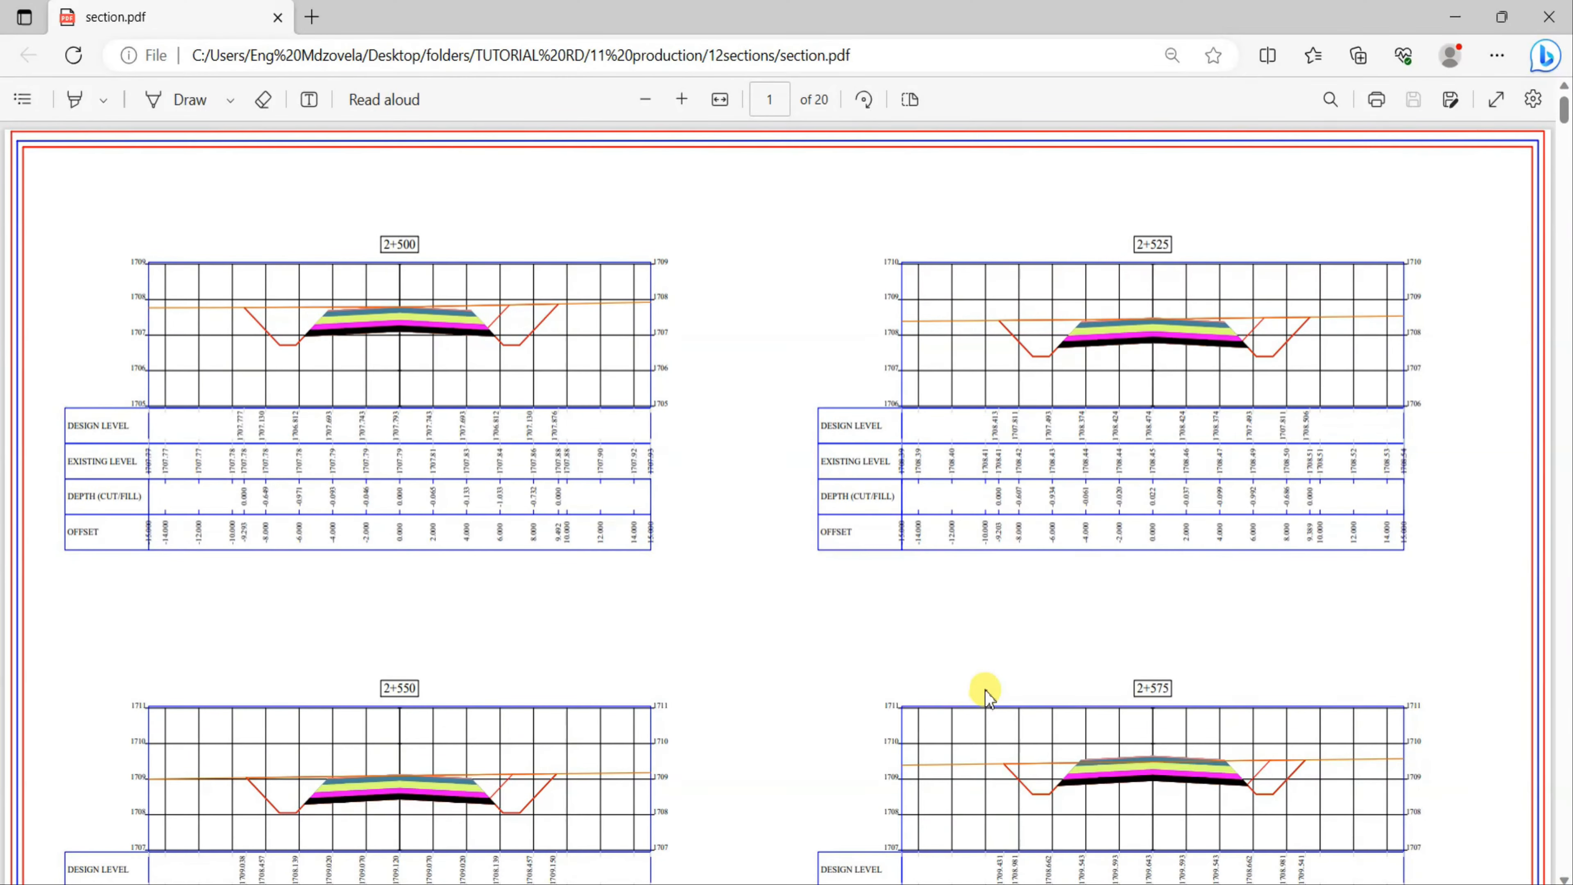
scroll(786, 626, down, 10)
scroll(785, 627, down, 20)
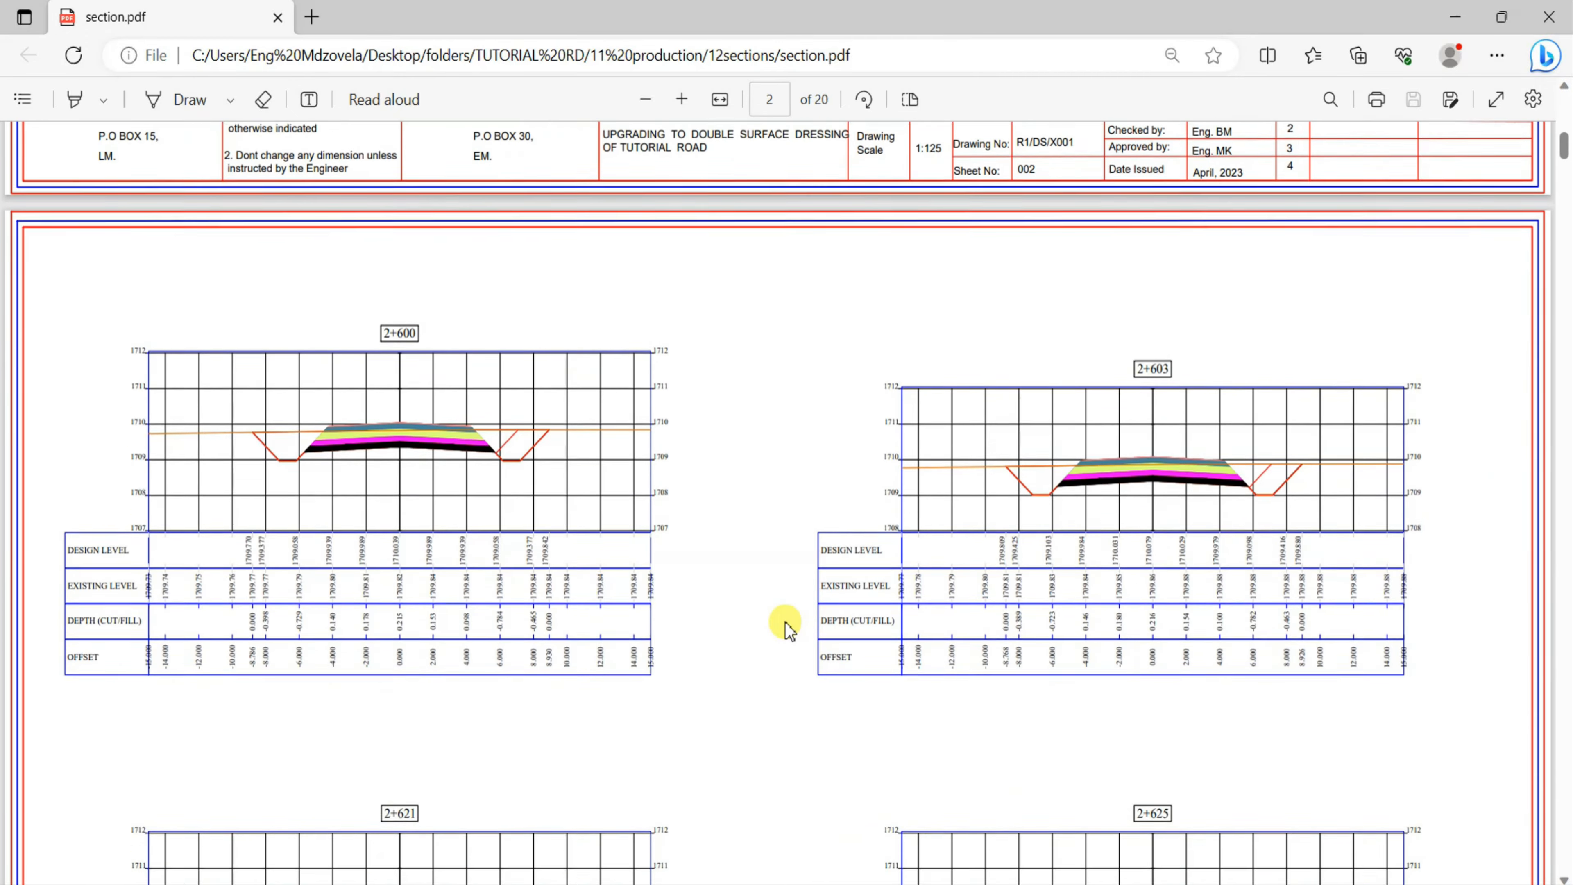
scroll(781, 626, down, 15)
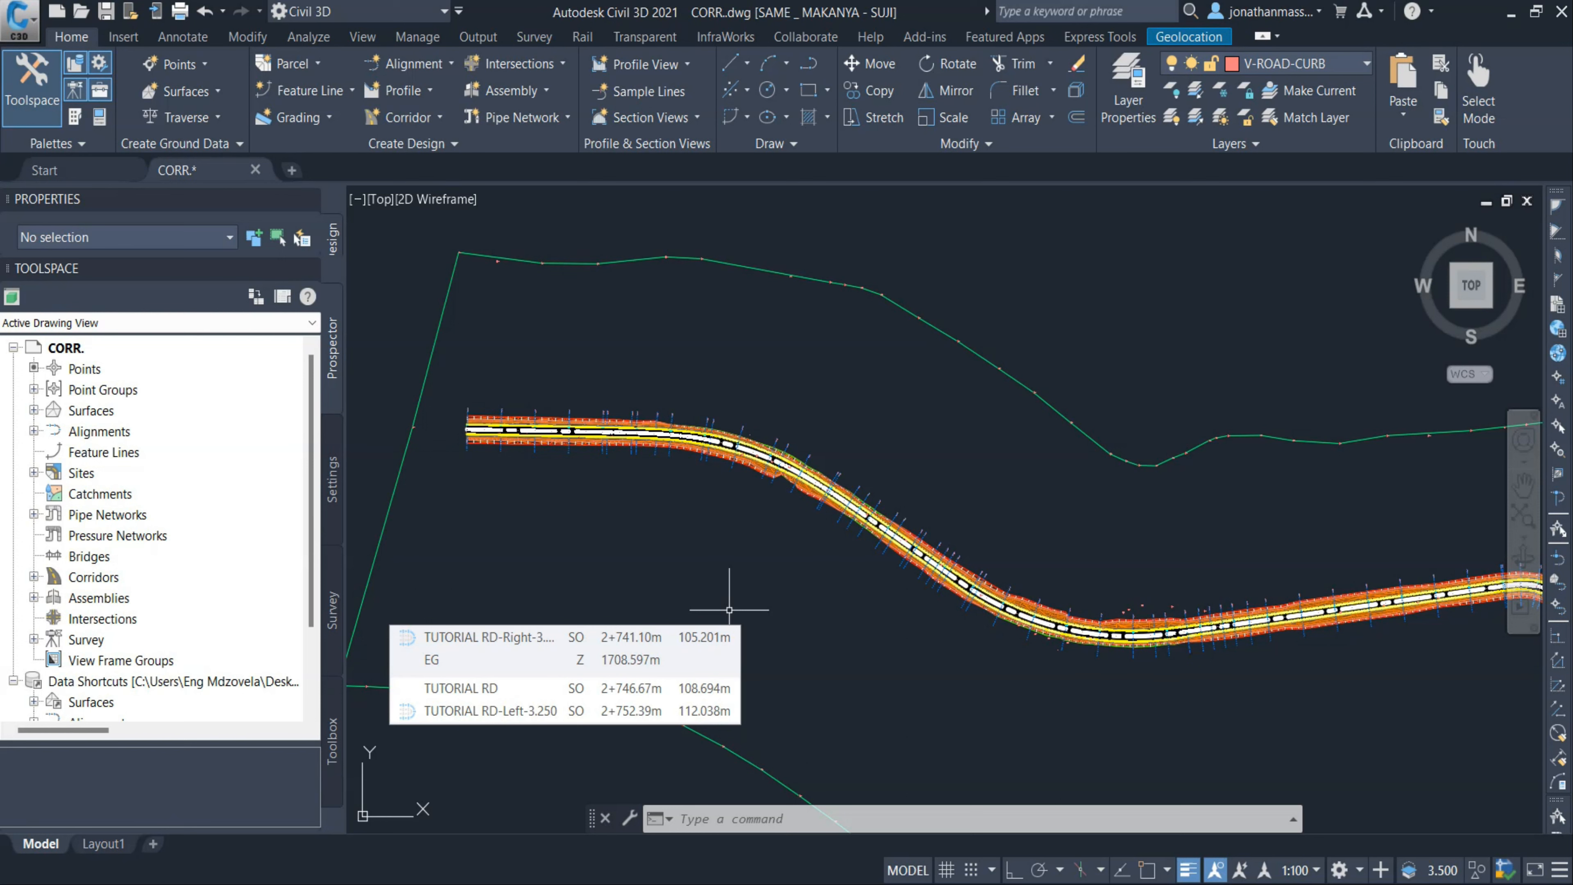
Start creating multiple section views for the sample lines along the road corridor in CORR.dwg.
scroll(729, 610, up, 4)
drag(733, 680, 776, 352)
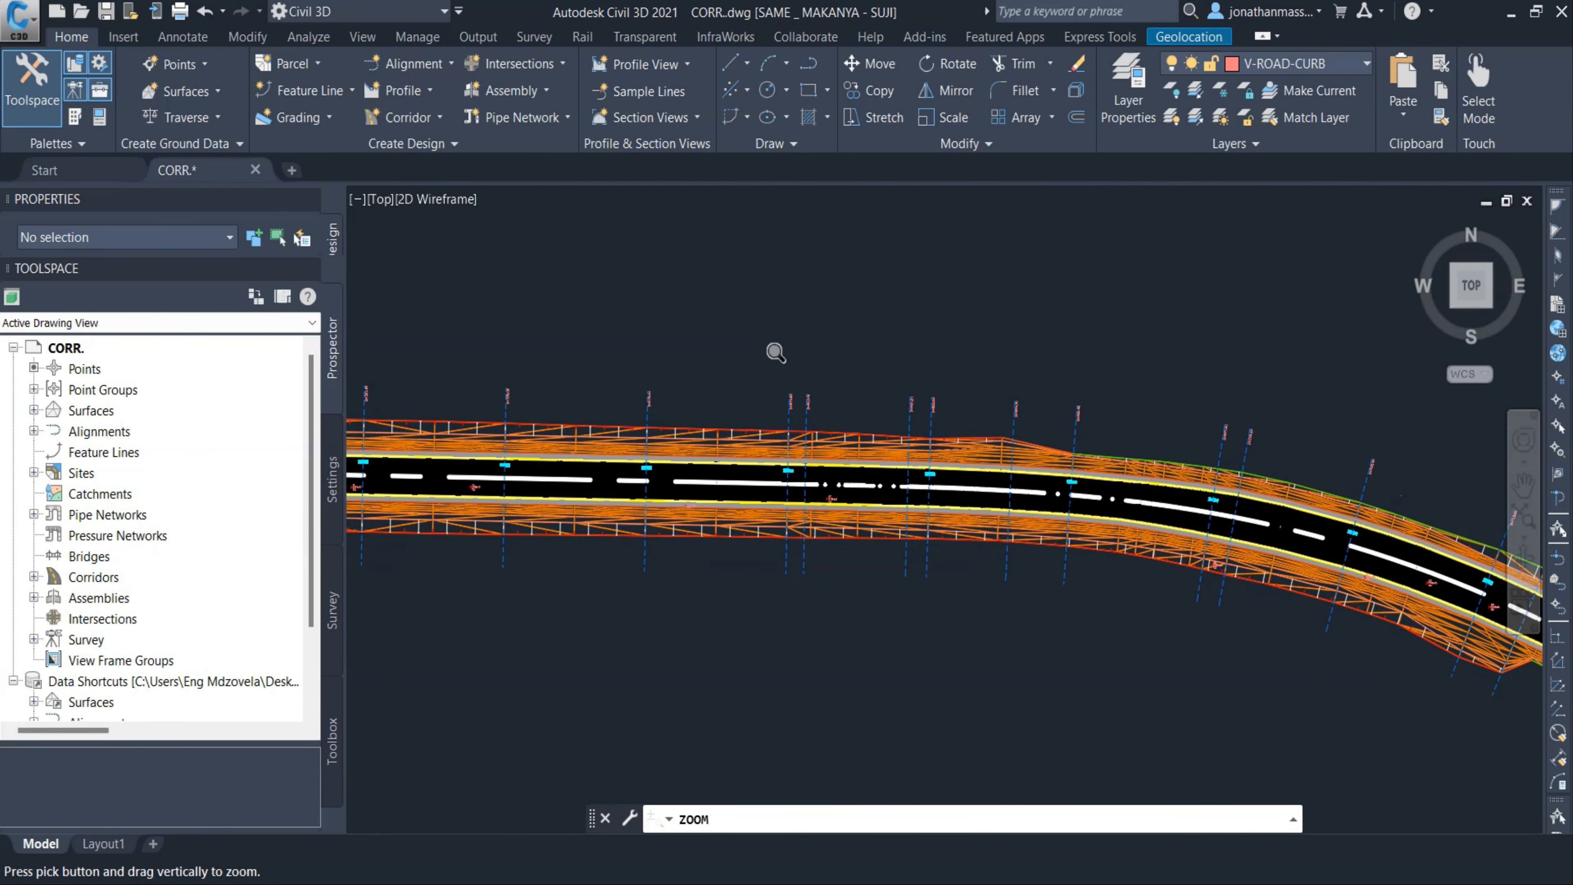
drag(688, 731, 717, 453)
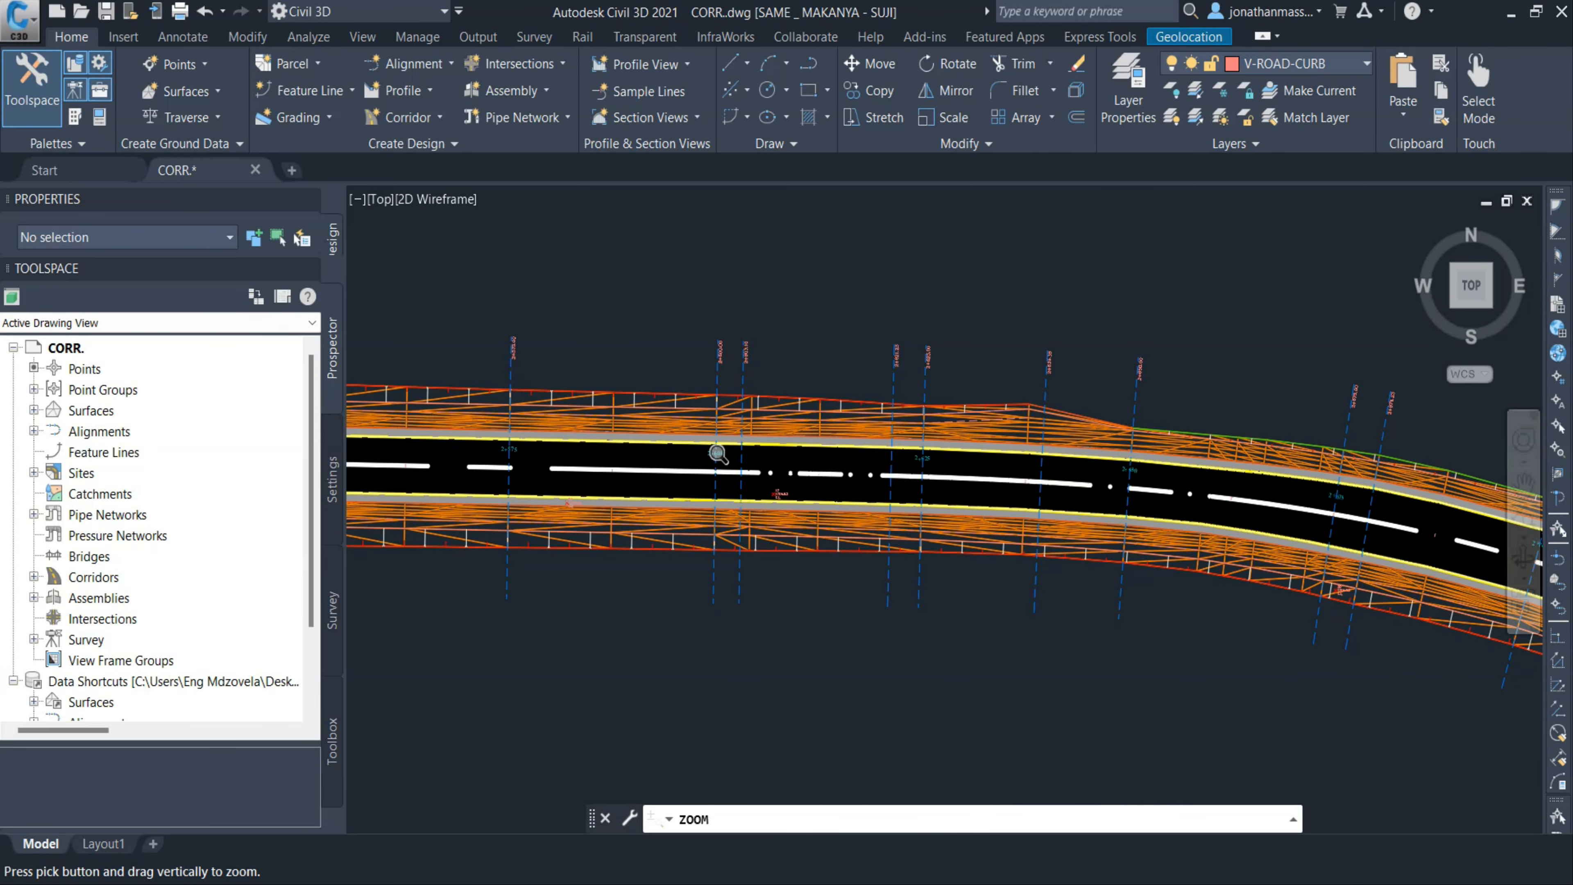
key(Escape)
scroll(503, 396, up, 4)
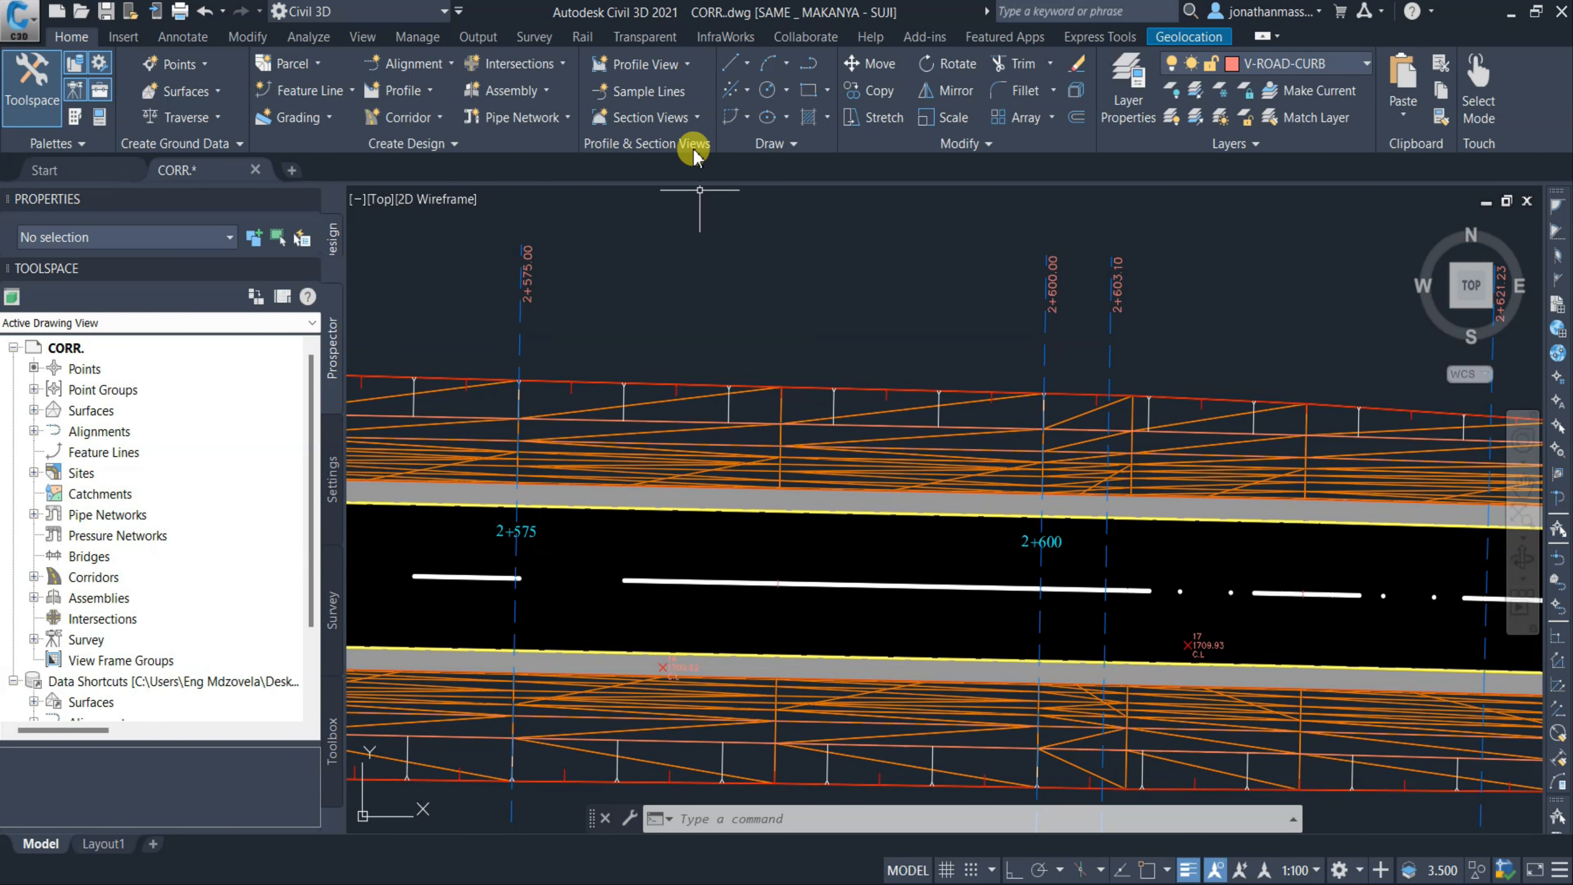
click(696, 118)
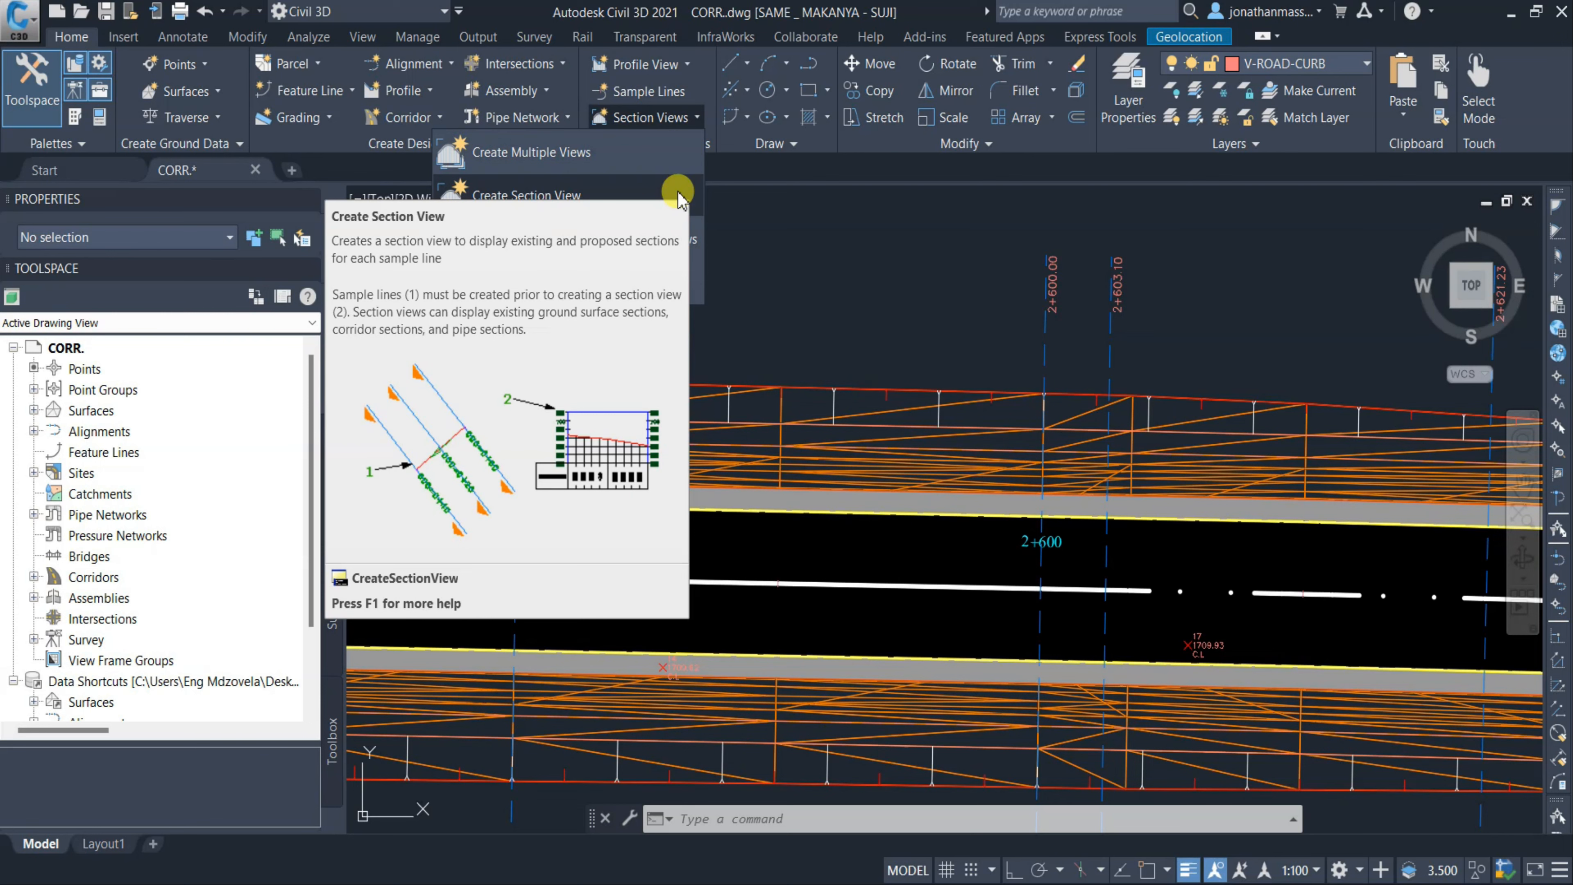
click(604, 154)
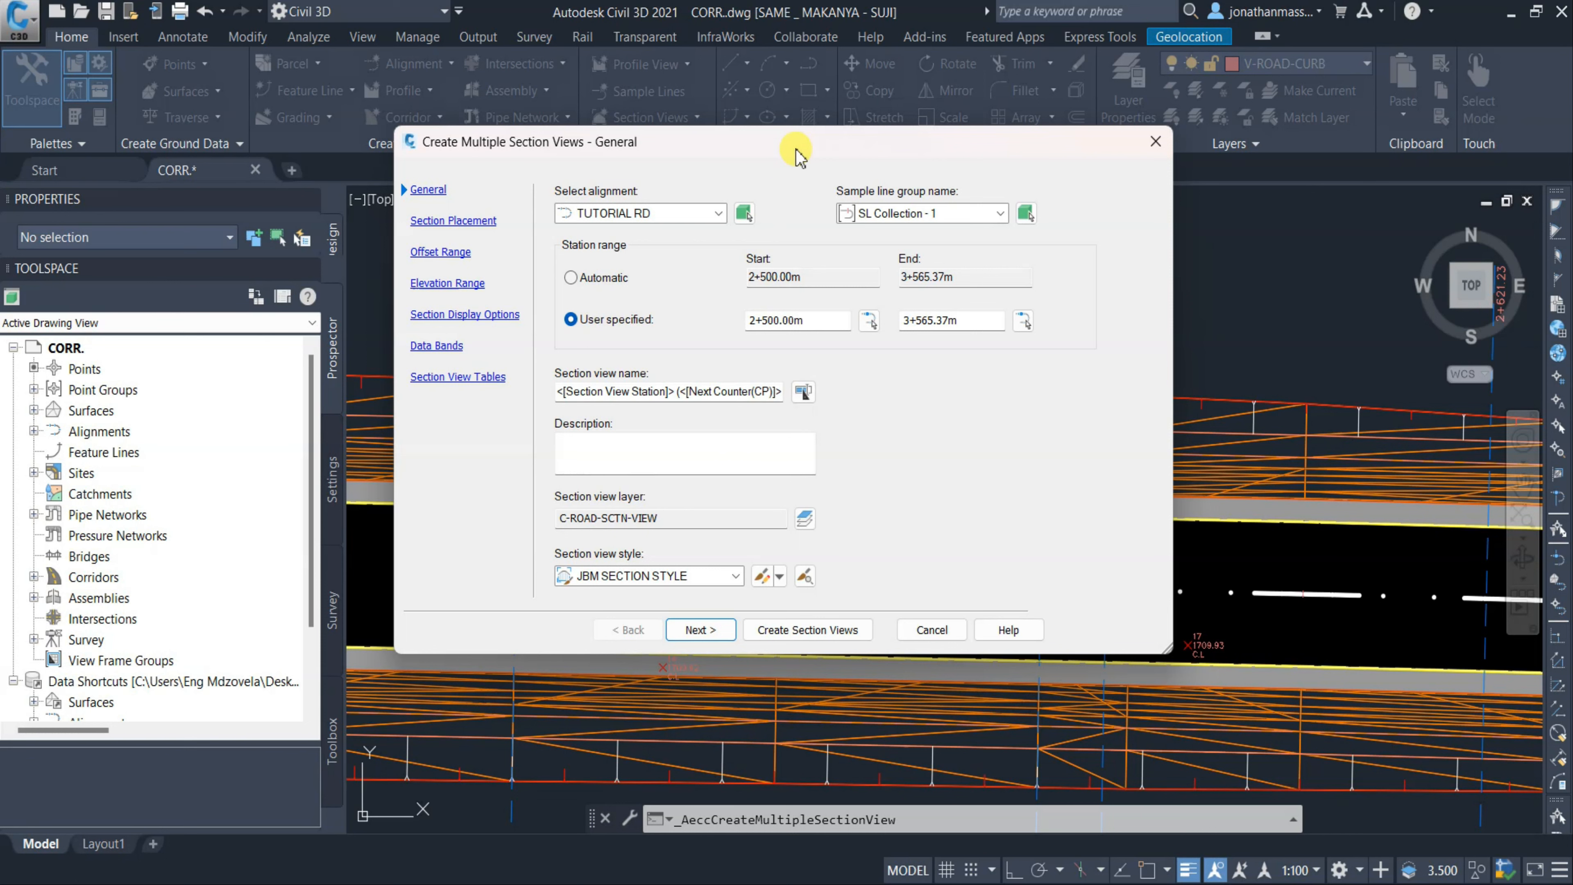
Use the TUTORIAL RD alignment and the SL Collection - 1 sample line group for the section views.
click(647, 212)
click(644, 212)
click(970, 217)
click(969, 217)
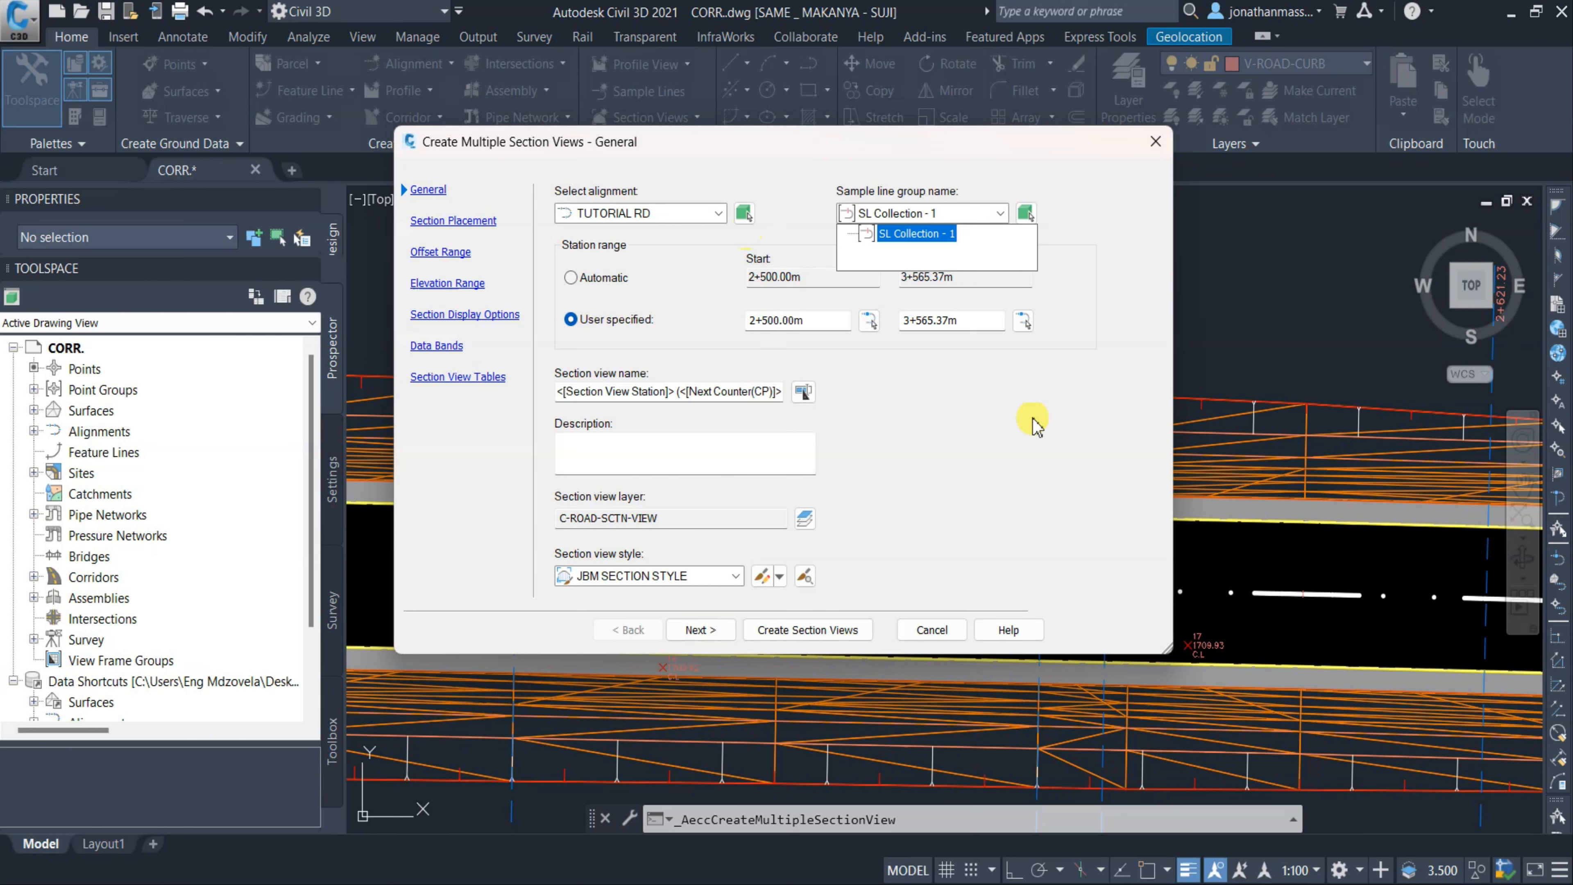
click(802, 182)
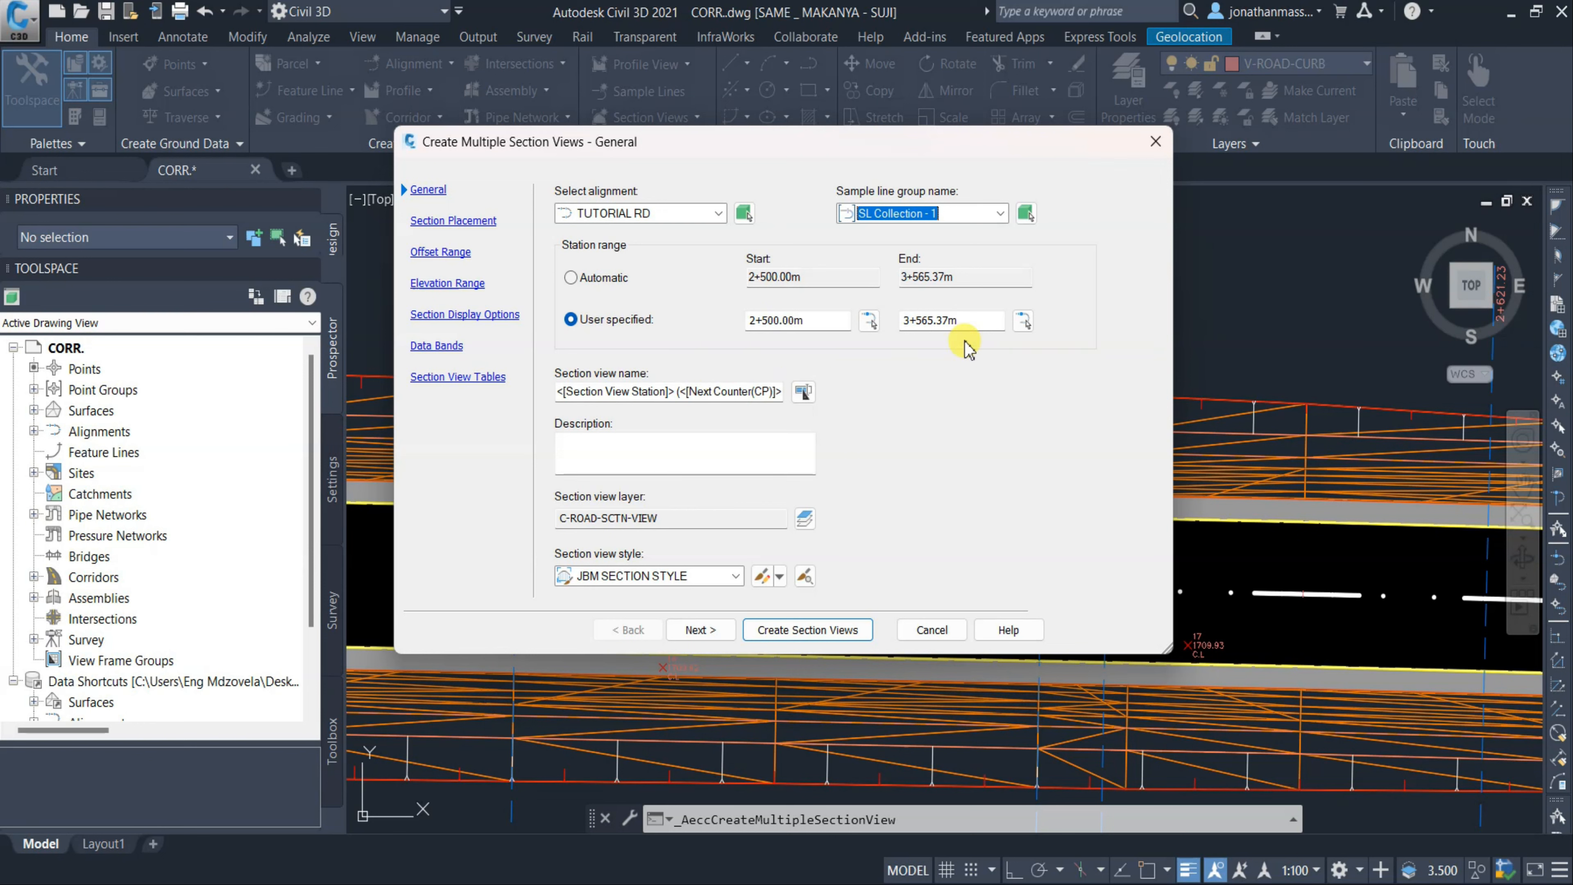
Set the station range of the section views to Automatic.
click(807, 320)
click(948, 320)
click(794, 320)
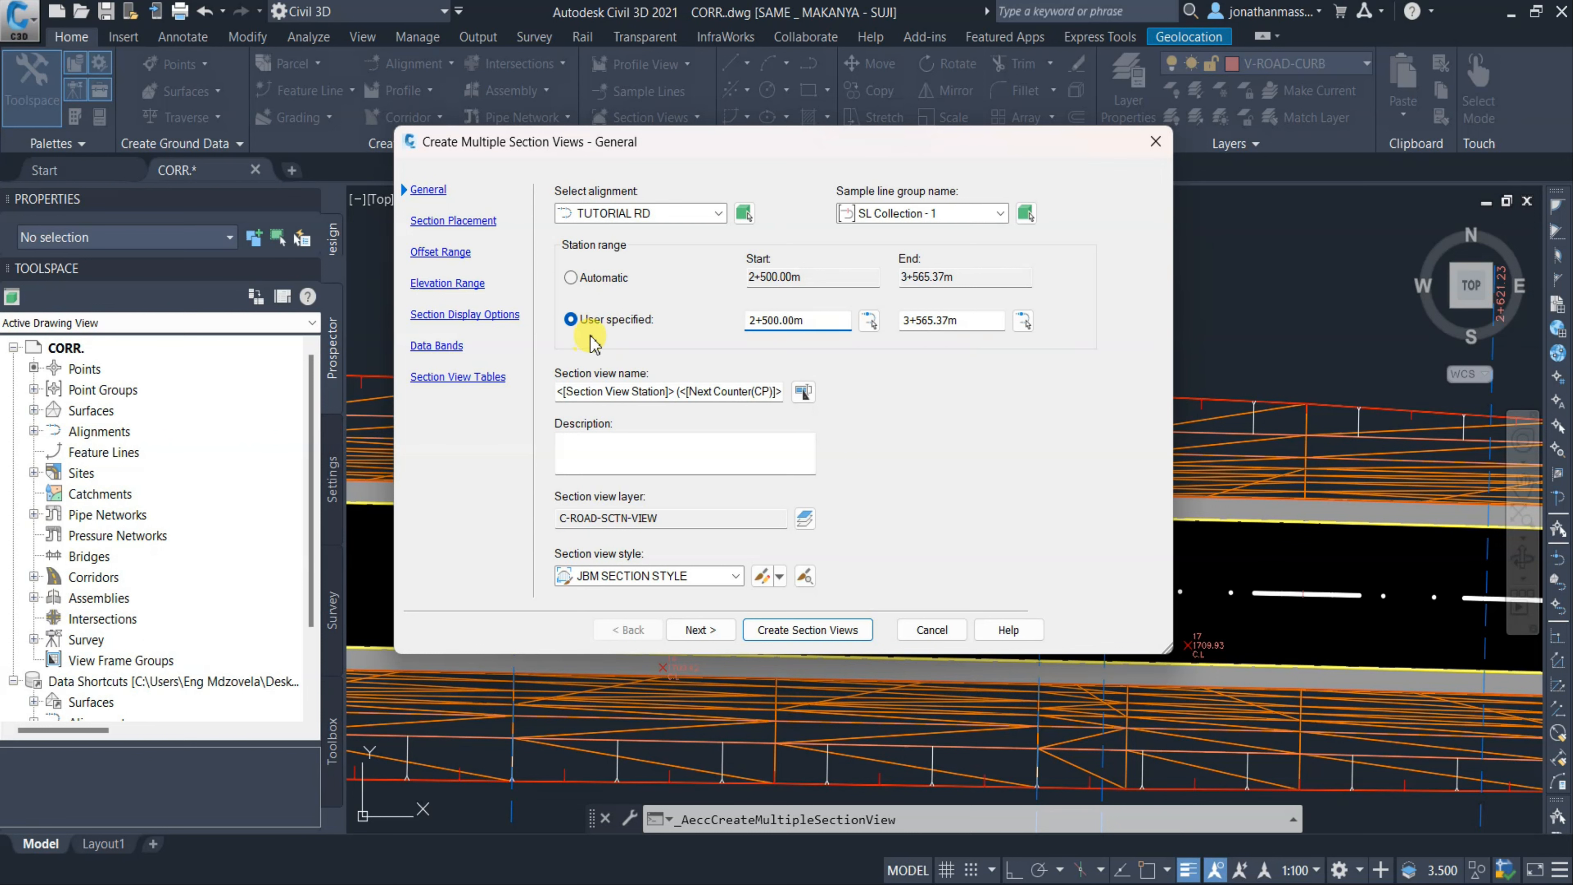
click(570, 277)
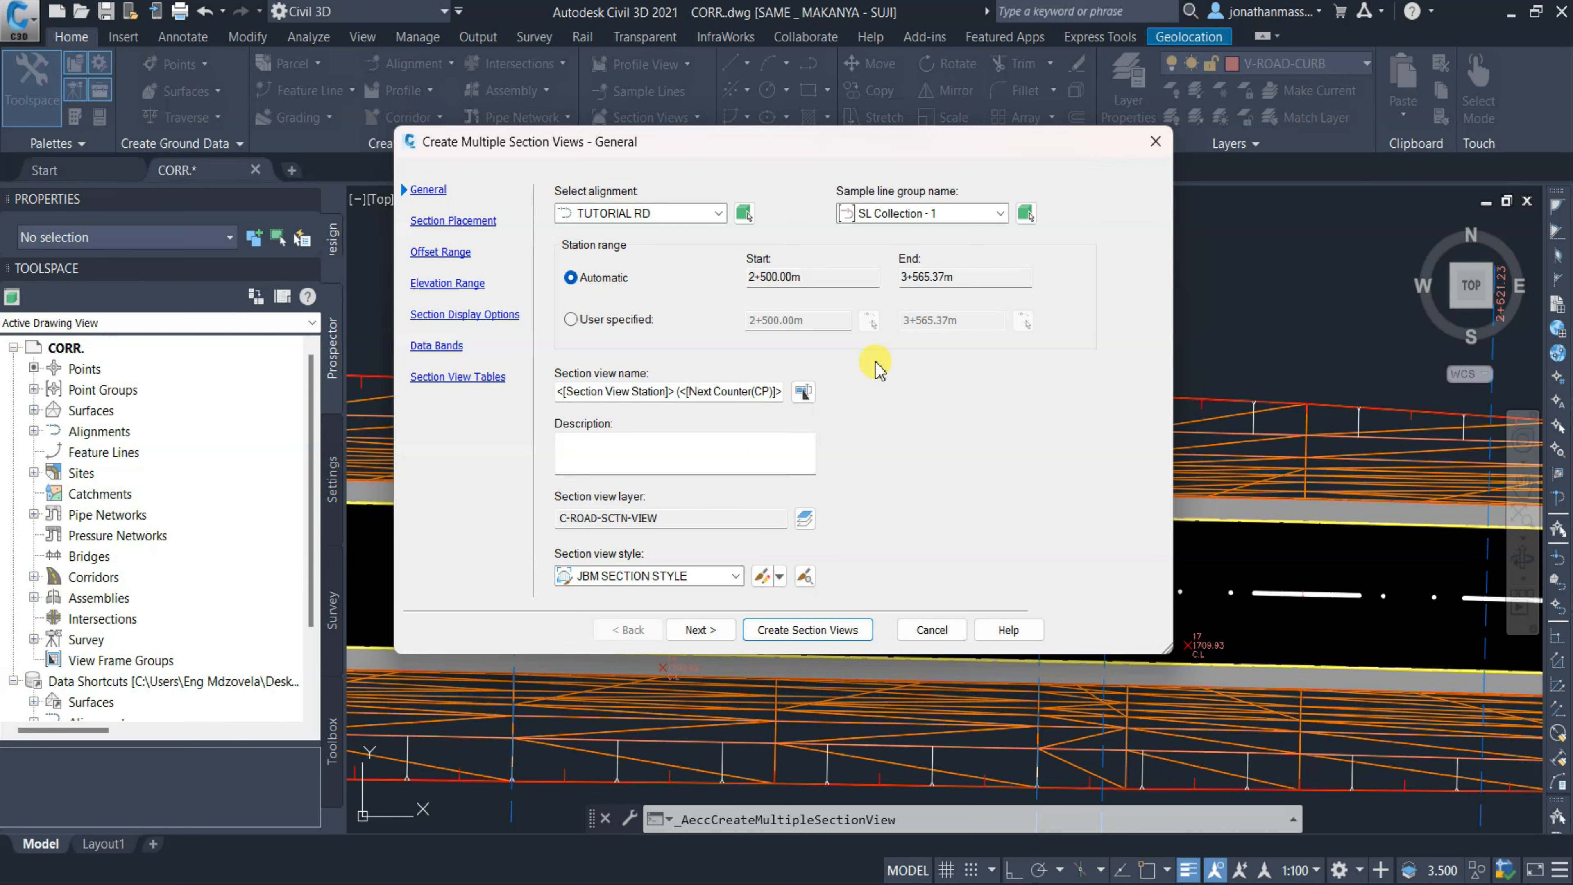
click(599, 330)
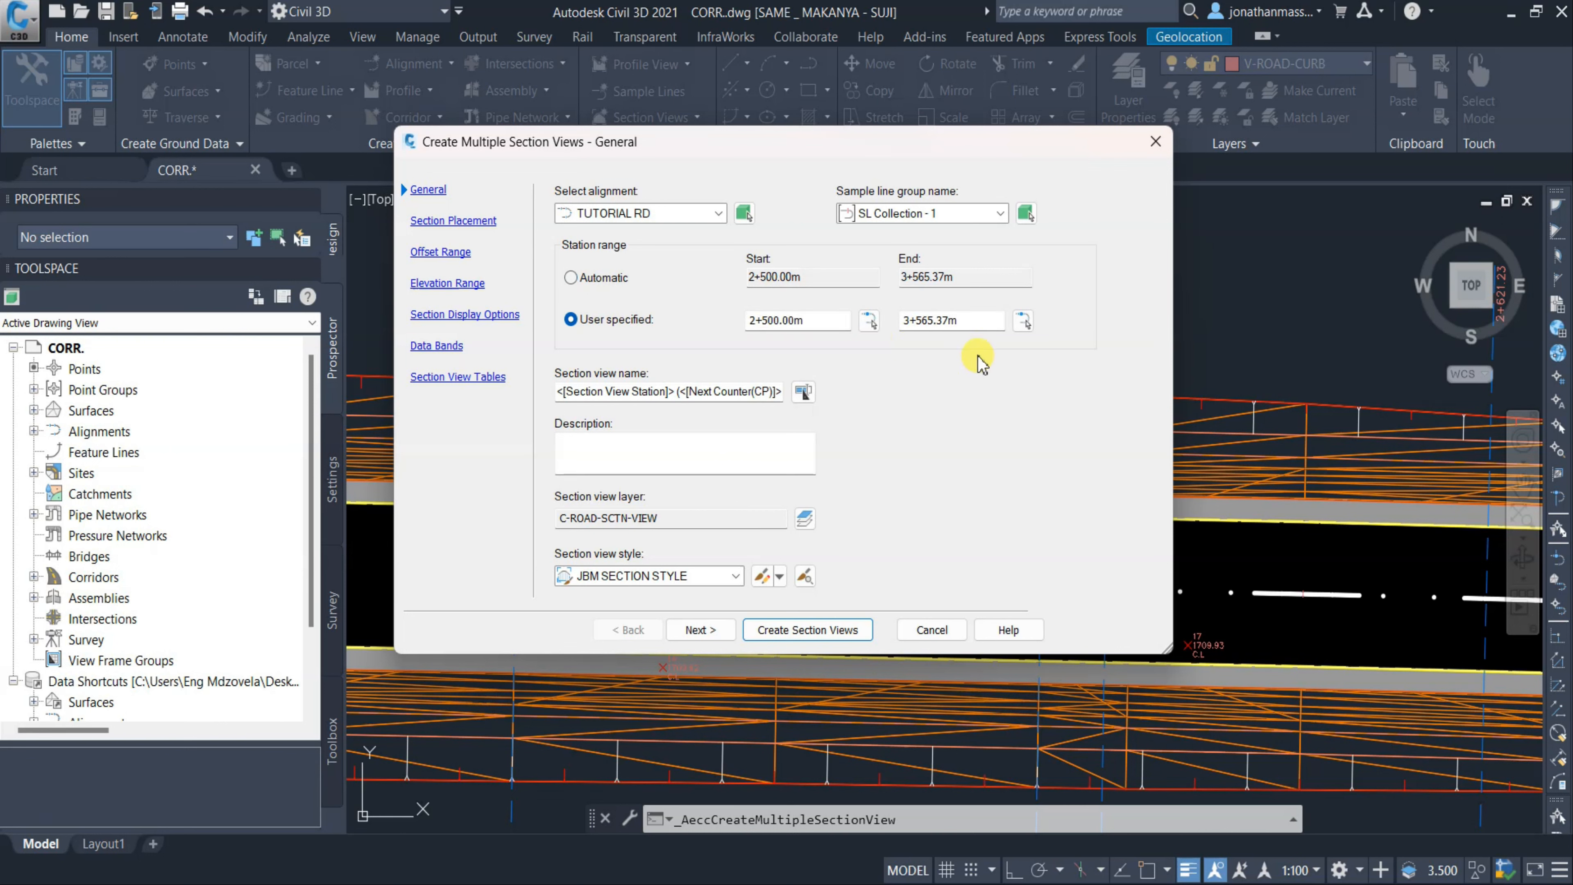
double_click(970, 320)
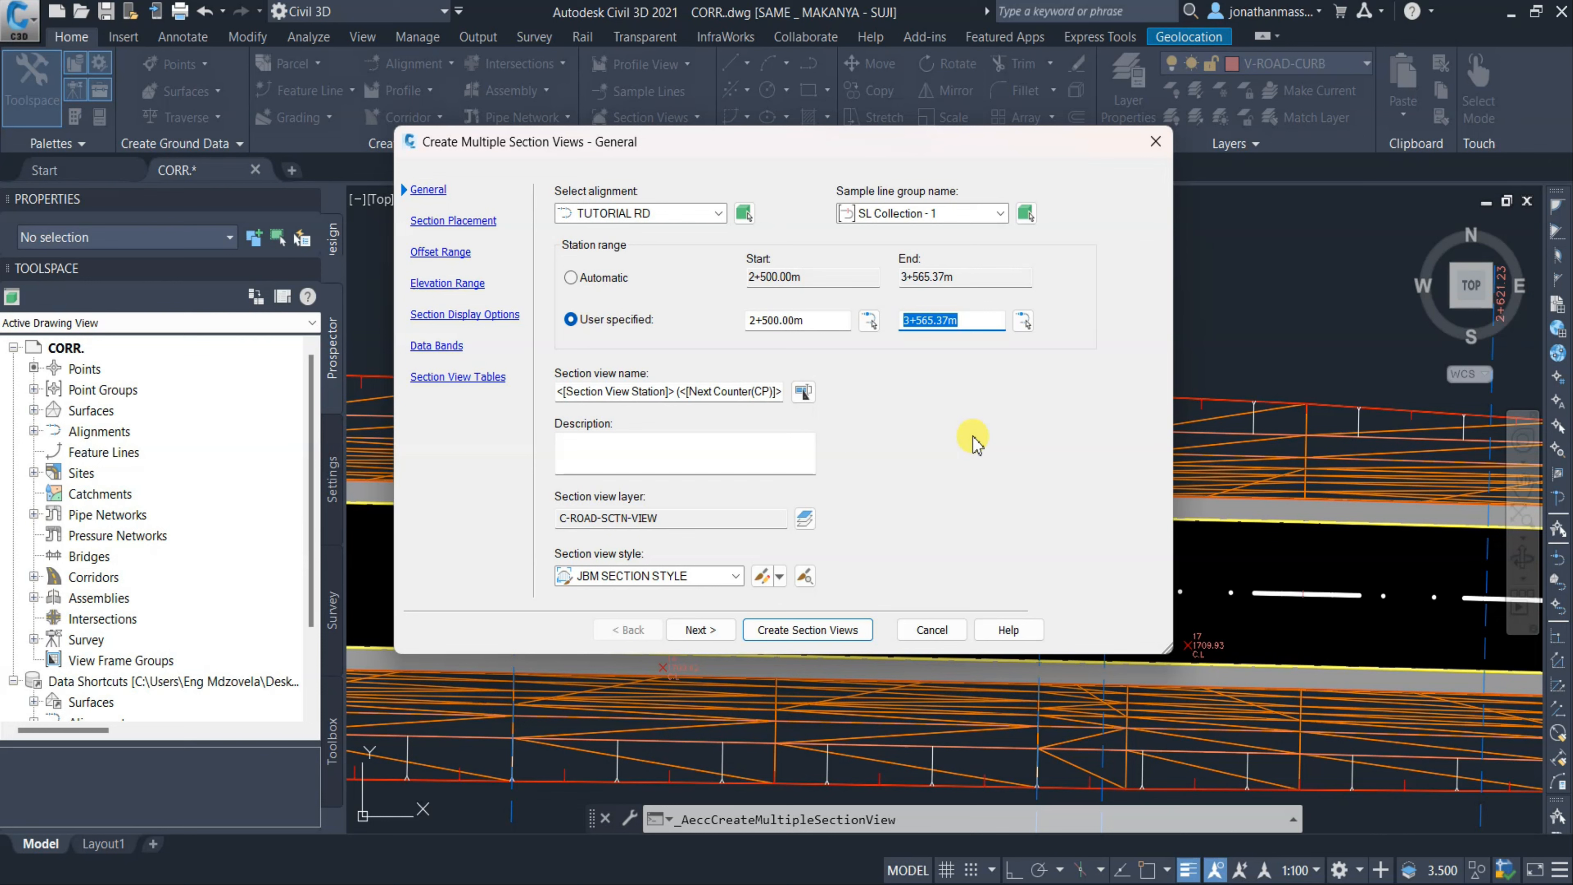
click(570, 277)
Review the section view name template and JBM SECTION STYLE options, and continue to the section placement settings.
click(803, 391)
click(975, 232)
click(704, 579)
click(819, 571)
click(805, 575)
click(953, 254)
click(779, 576)
click(934, 516)
click(693, 623)
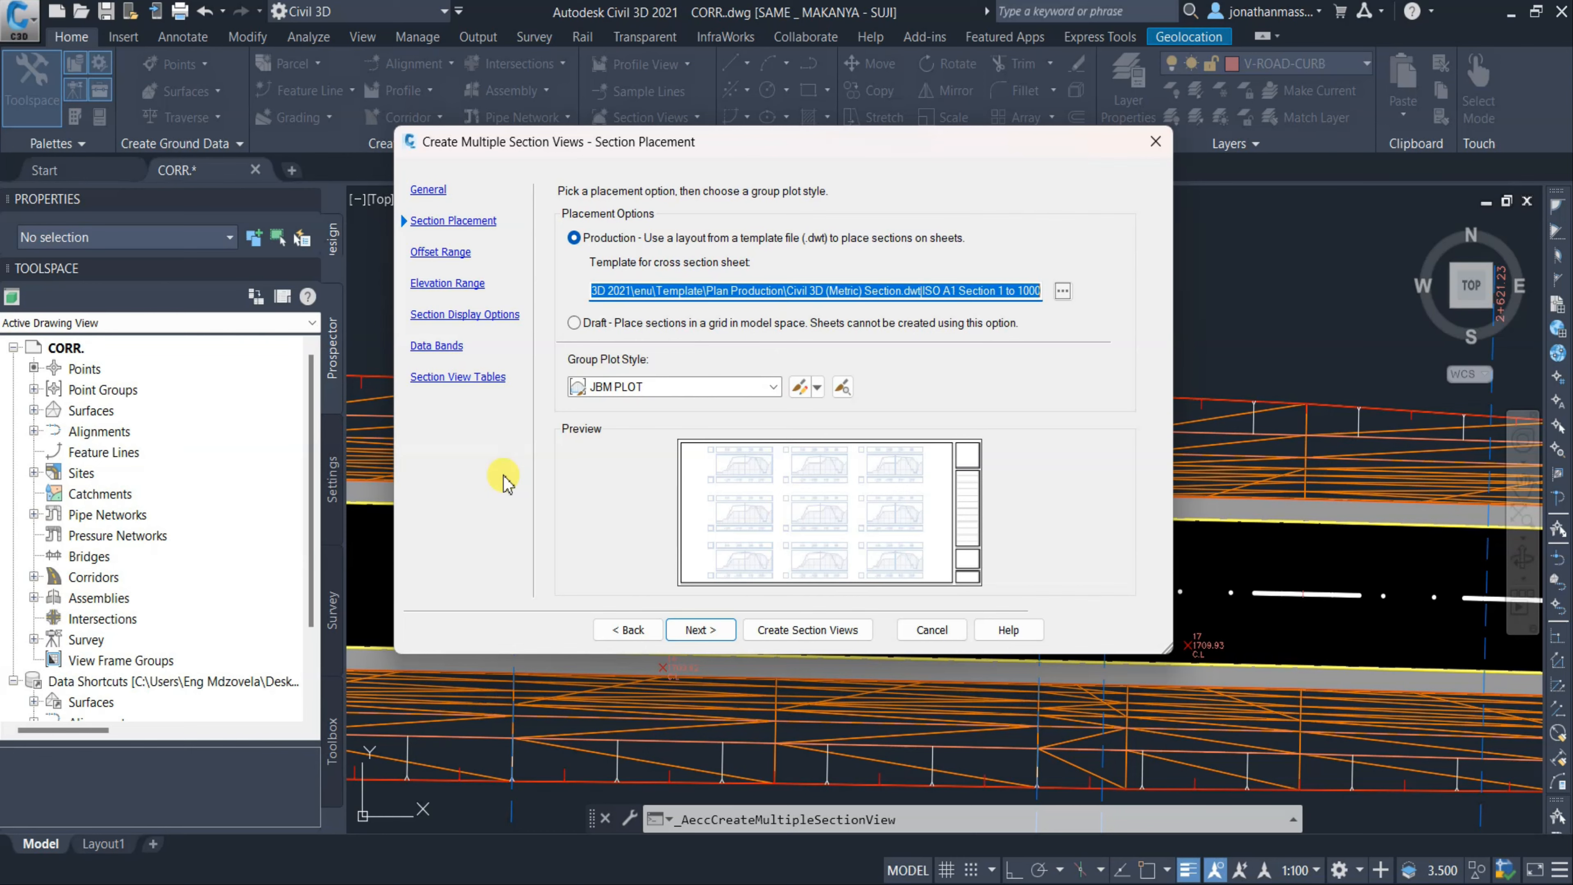
Use the ISO A1 section layout from section tutorial.dwt in the production folder as the cross section sheet template.
click(1063, 291)
click(1012, 293)
click(495, 351)
scroll(657, 404, down, 5)
double_click(655, 471)
double_click(650, 261)
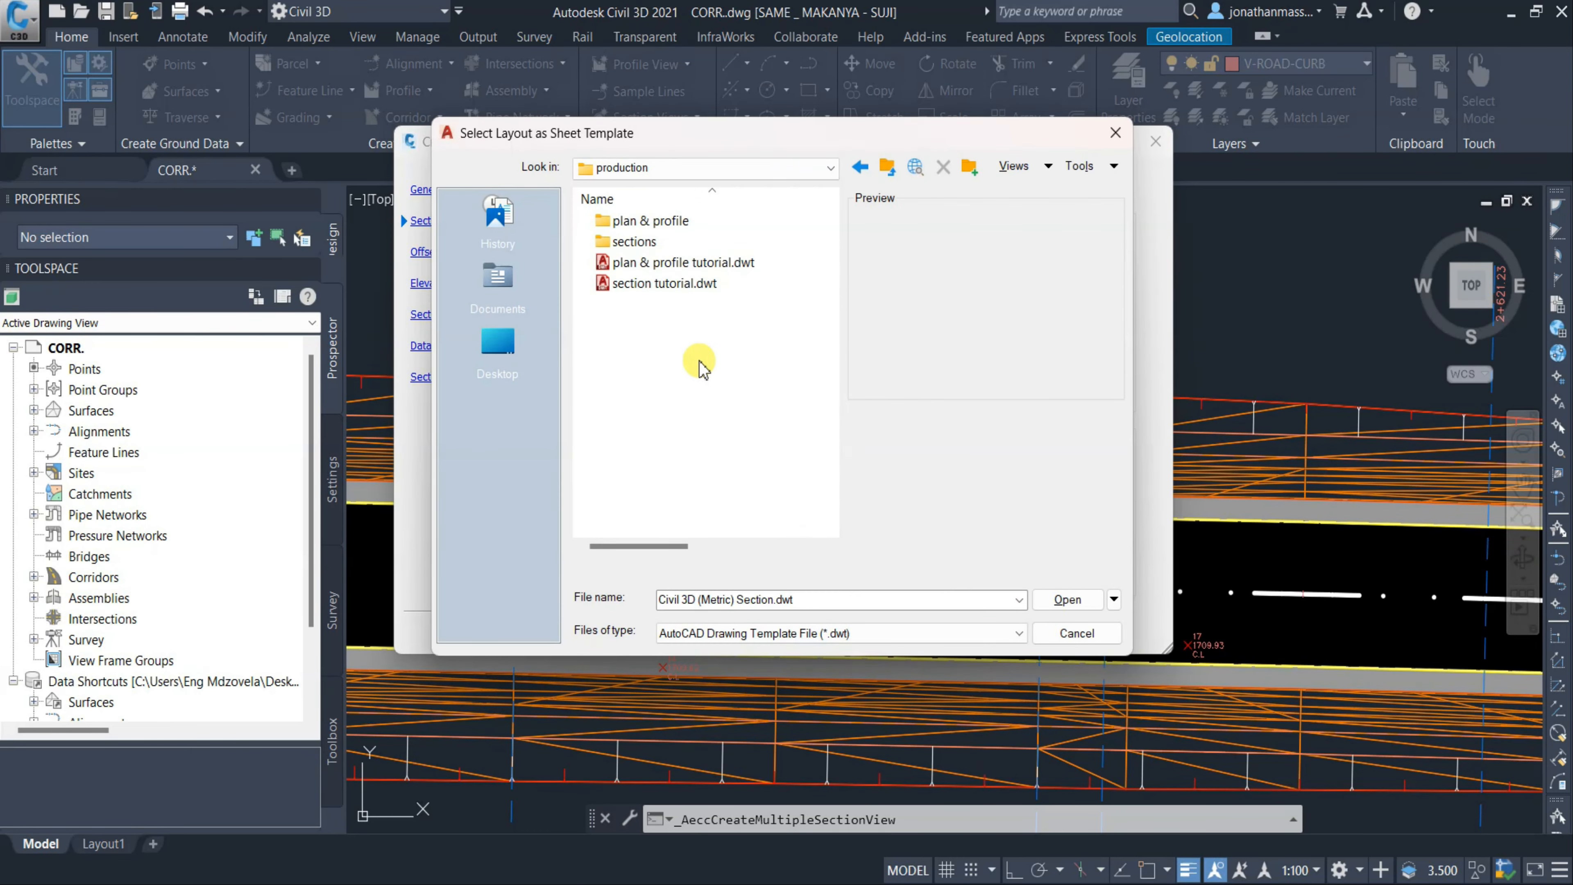
double_click(658, 282)
click(832, 475)
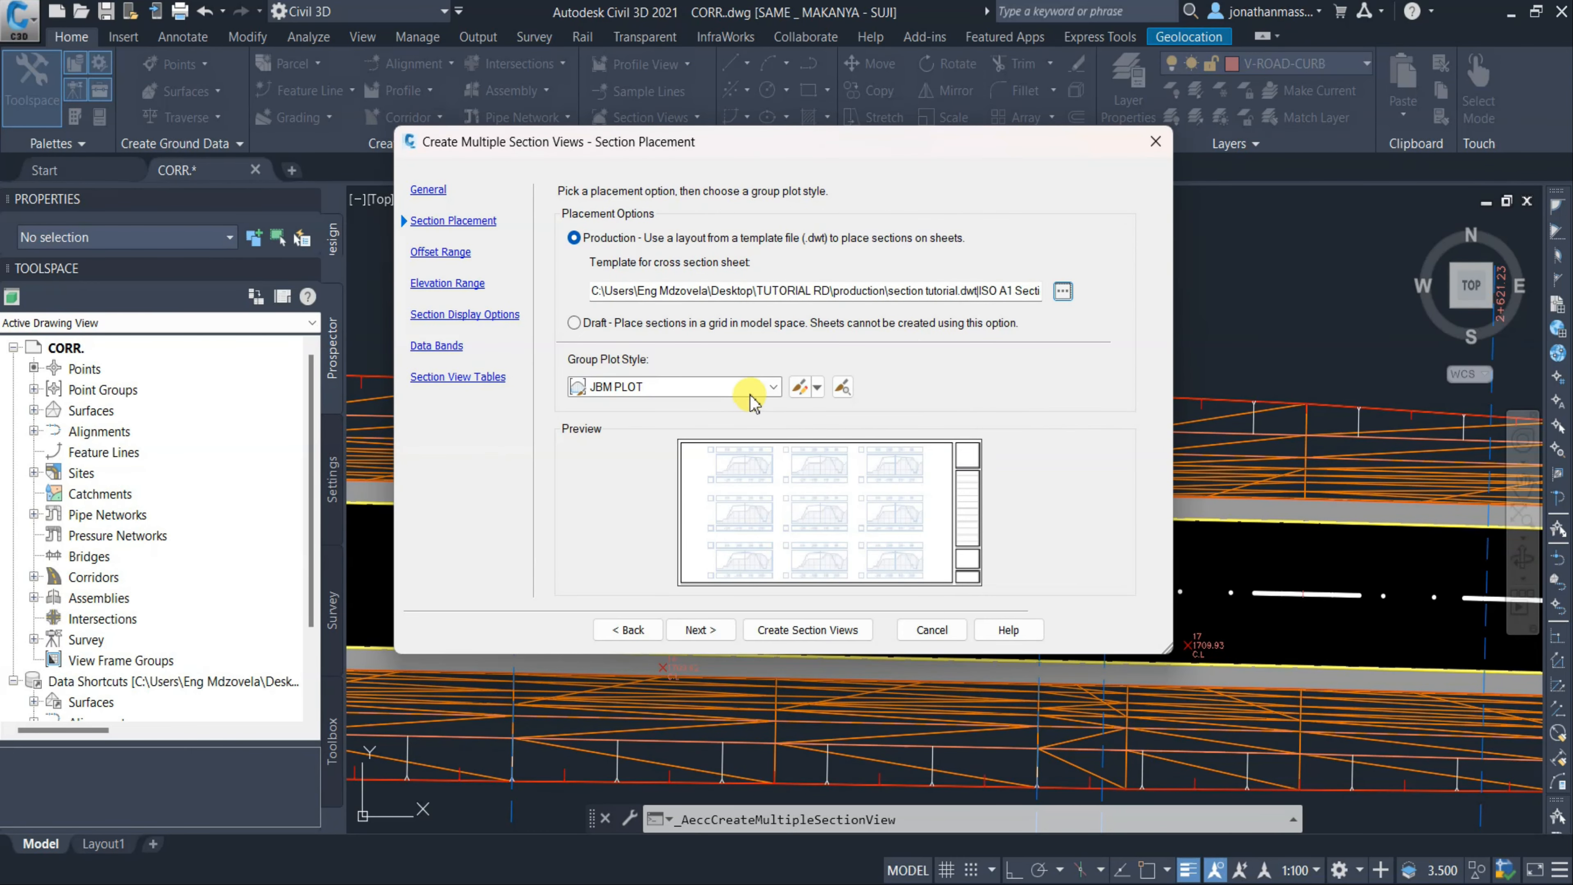
Choose JBM PLOT as the group plot style for the section sheets.
click(767, 396)
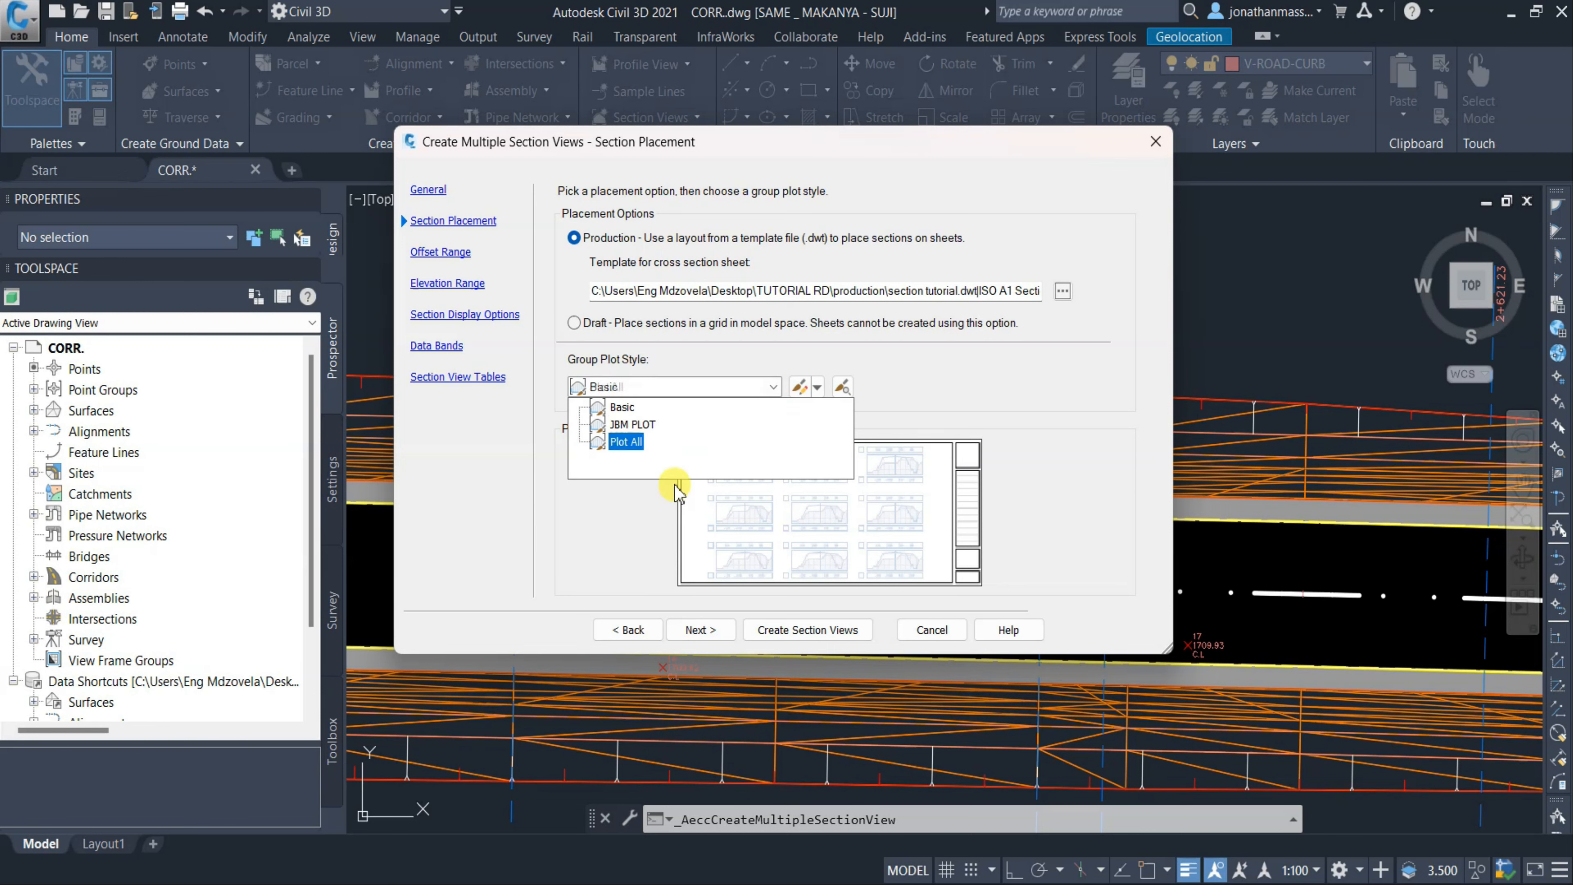
click(621, 425)
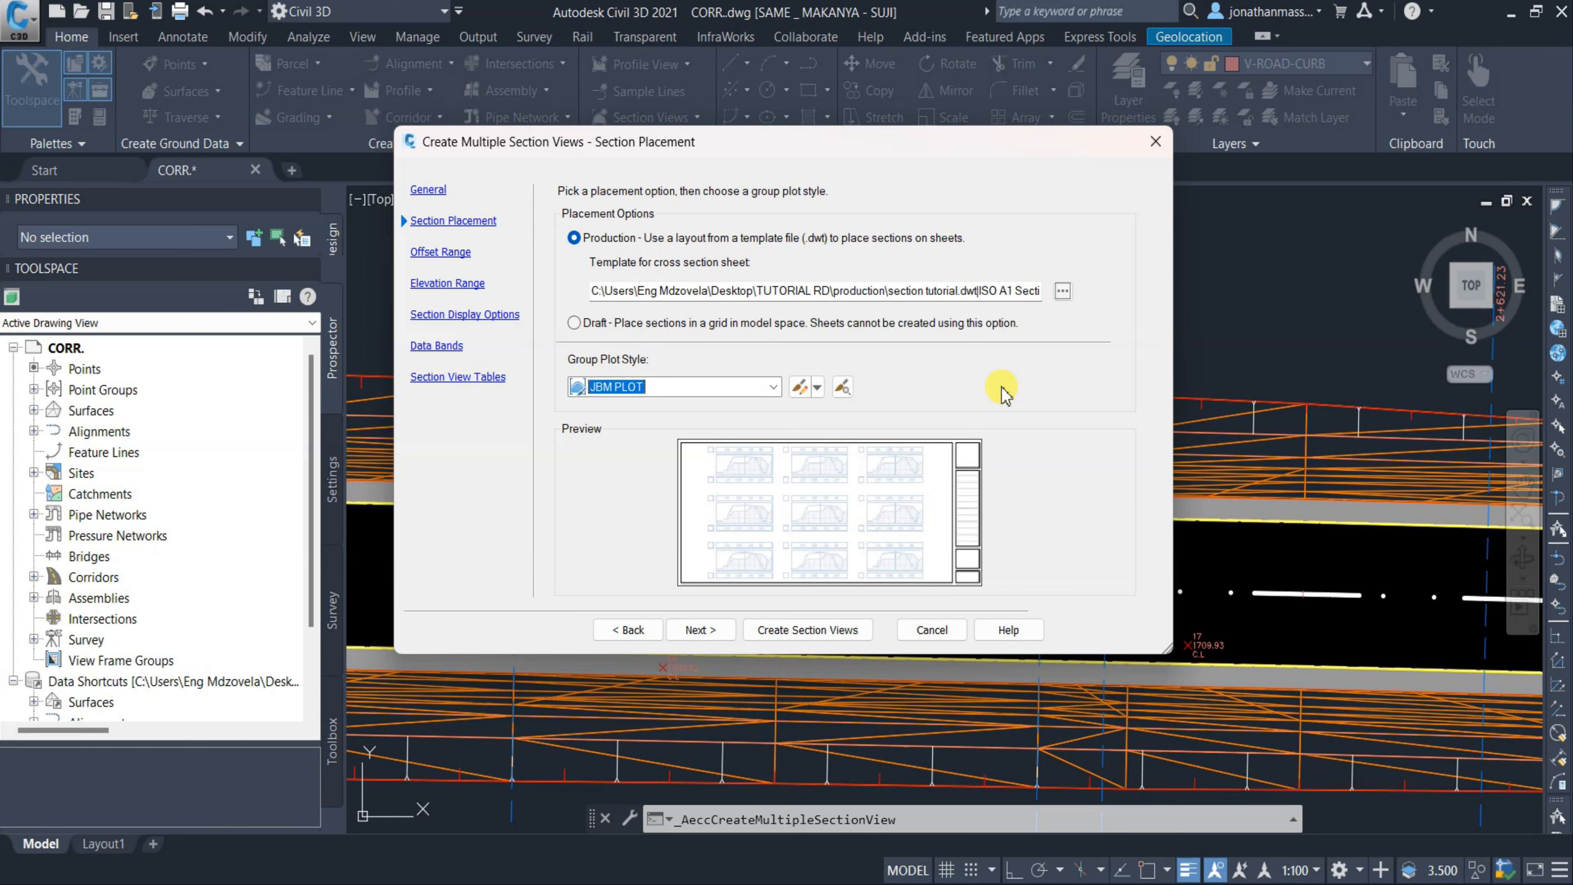
click(818, 387)
click(719, 422)
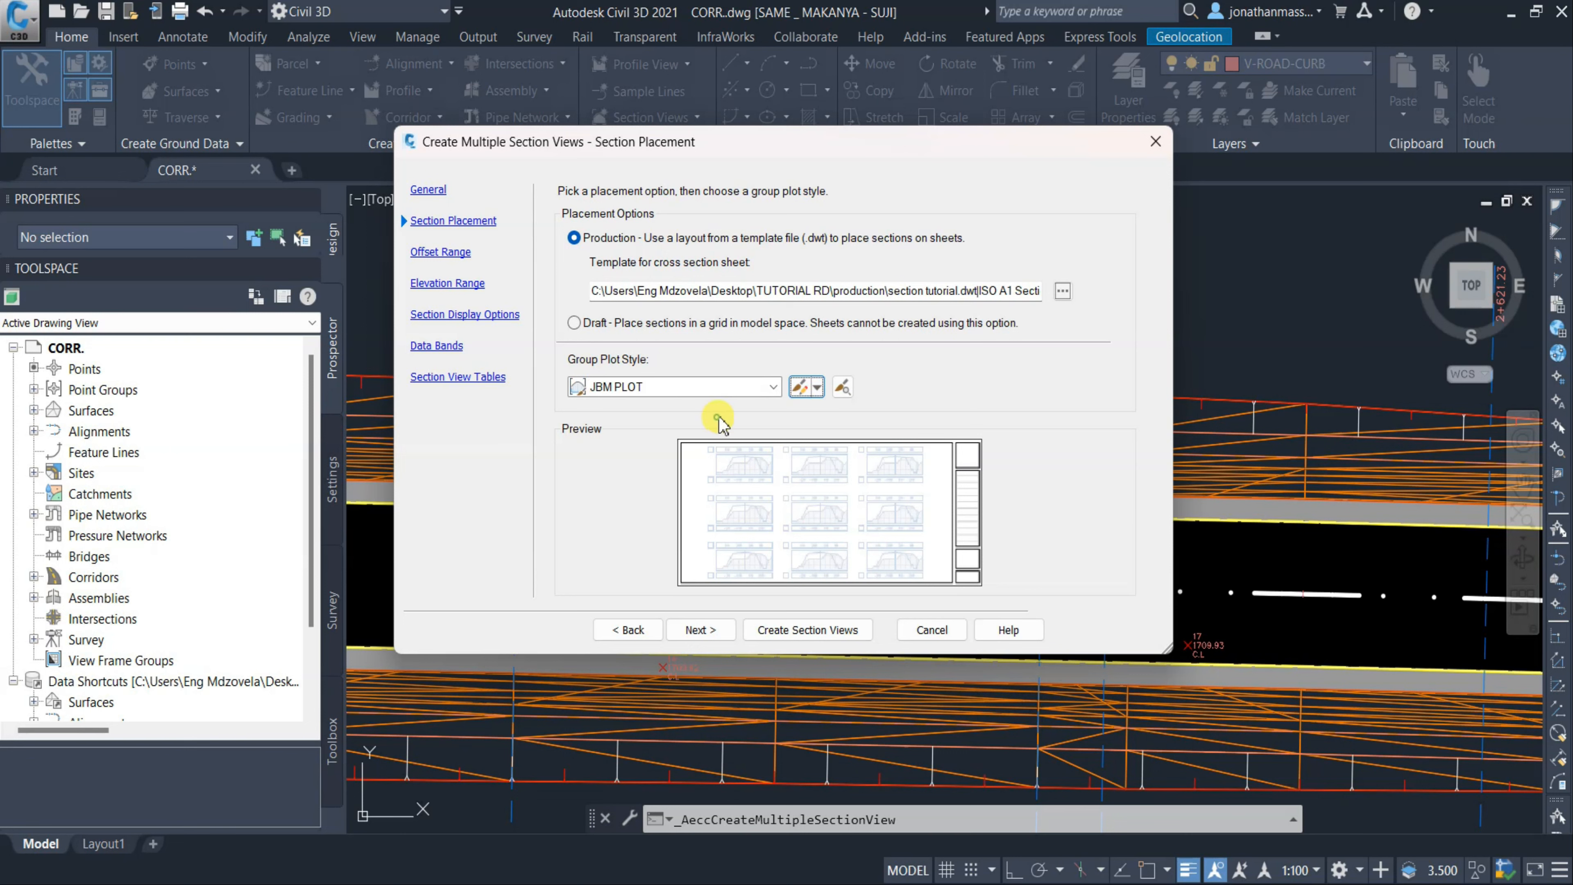
Edit the JBM PLOT group plot style and set the gap between successive pages to 600 mm.
click(799, 388)
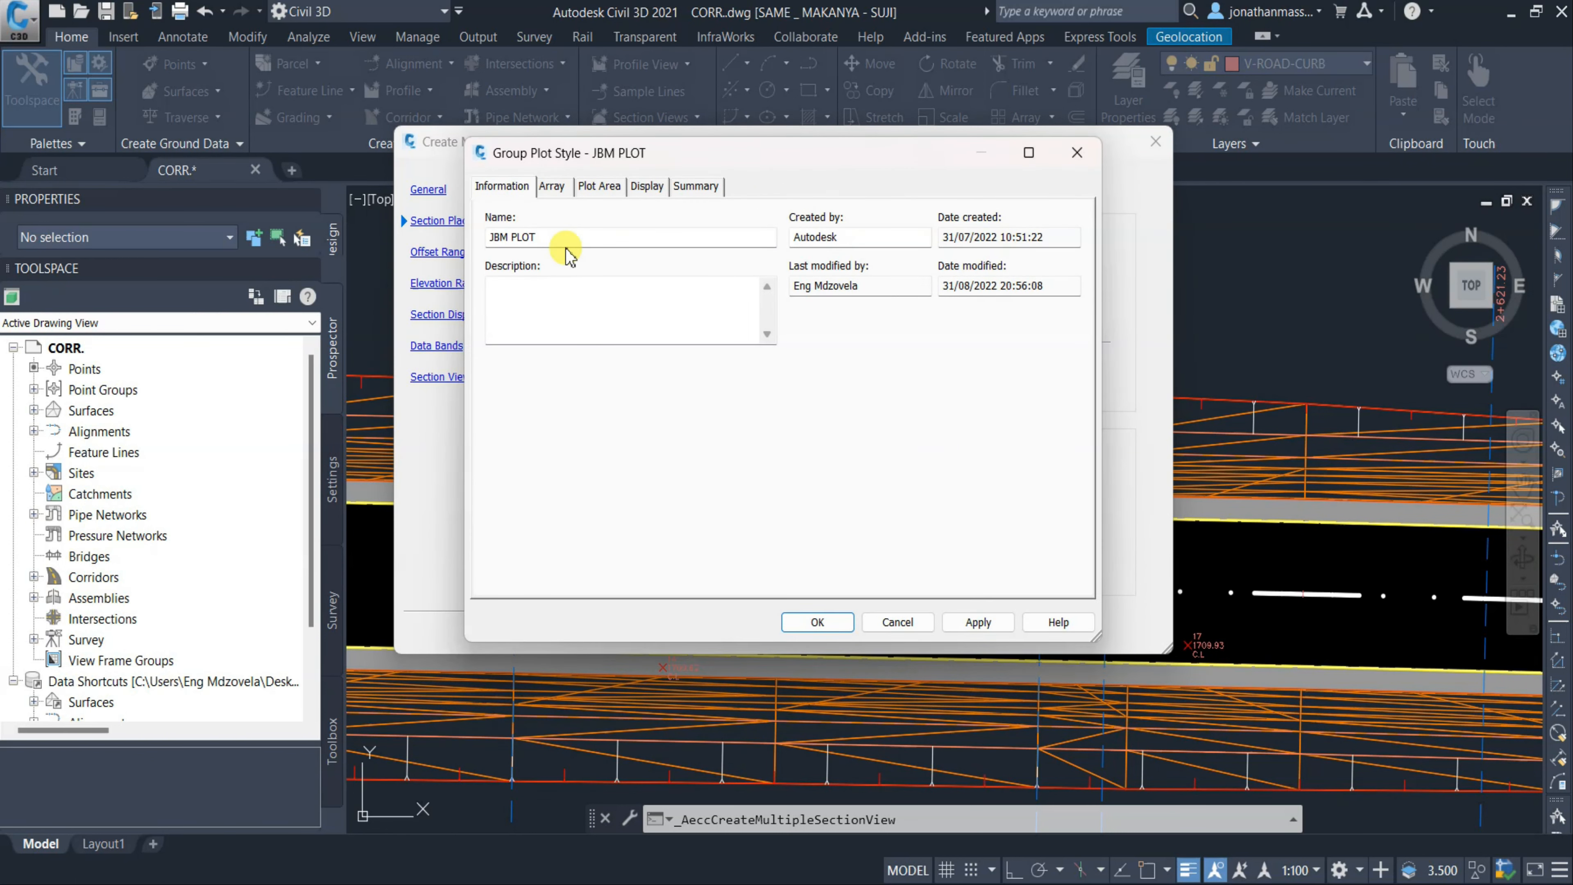
click(552, 186)
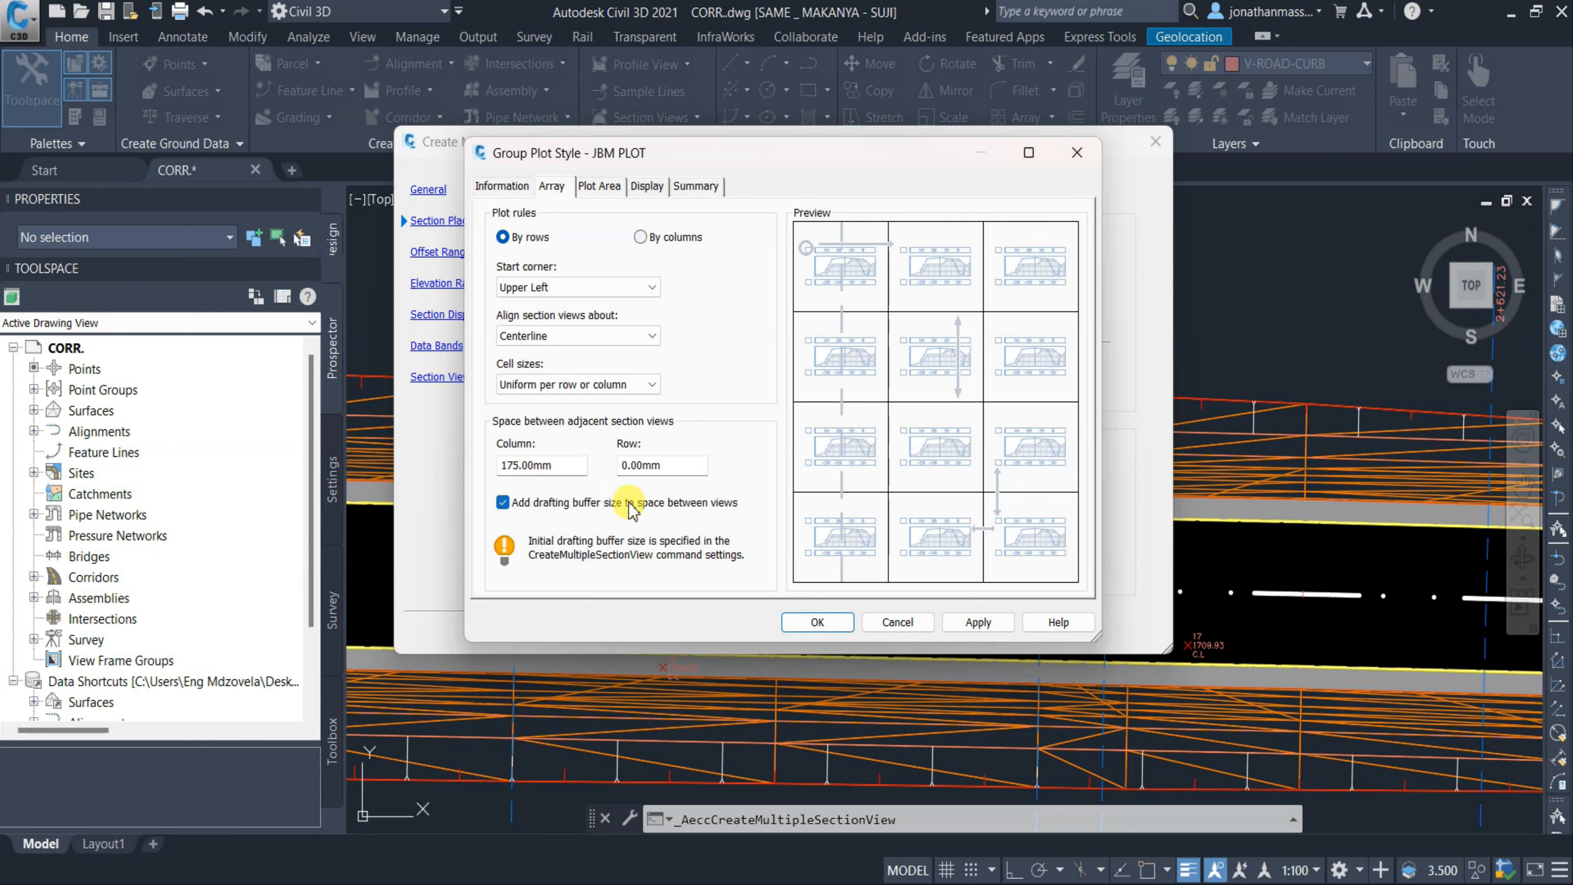
click(599, 185)
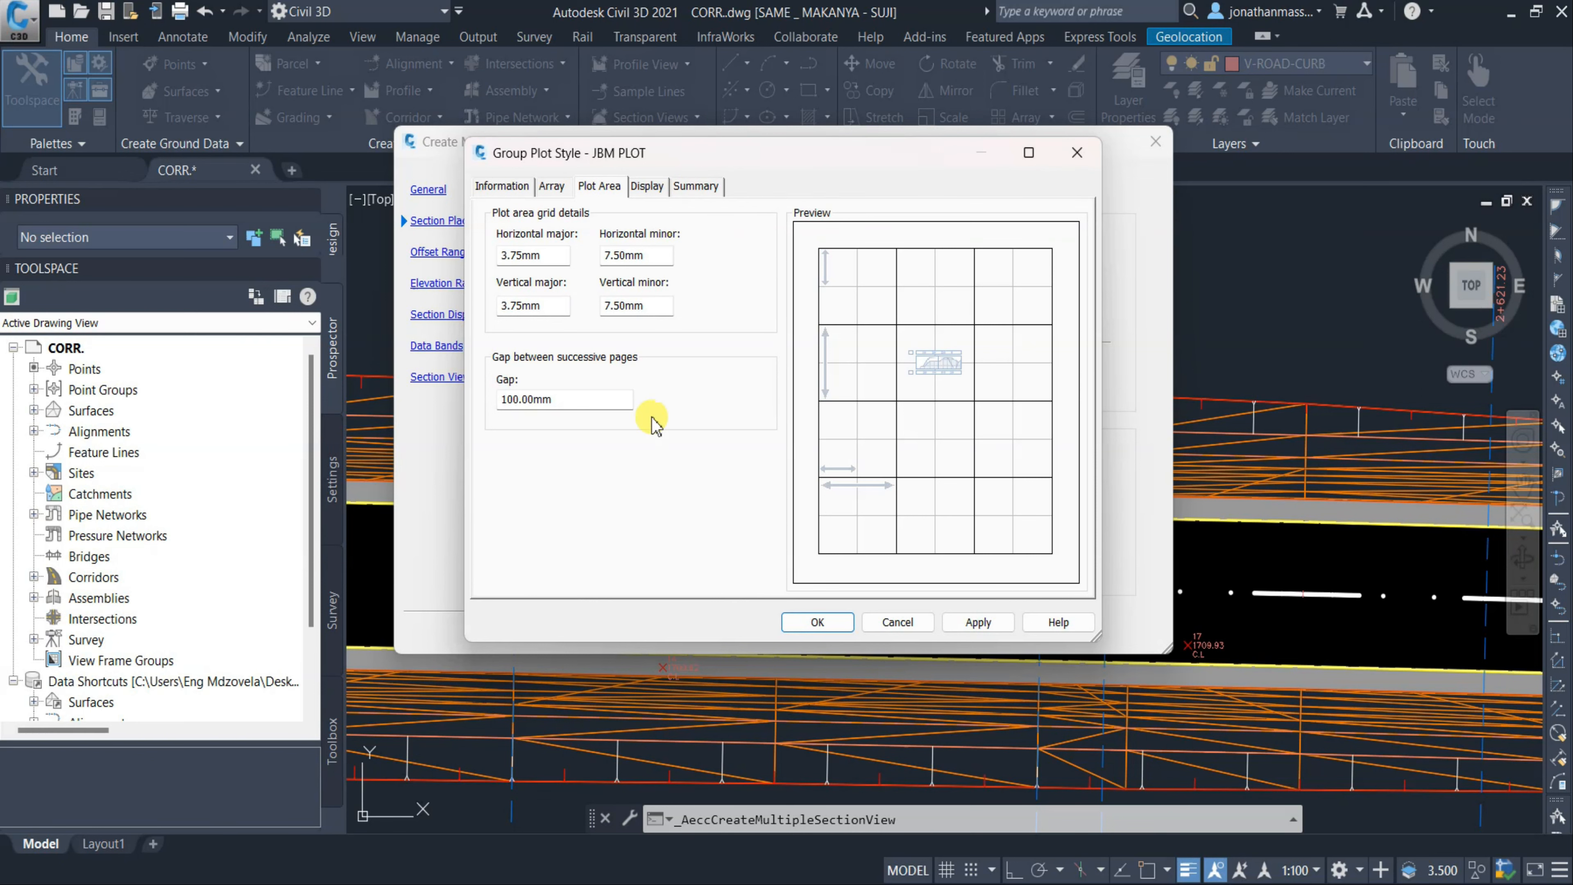
double_click(595, 399)
text(600)
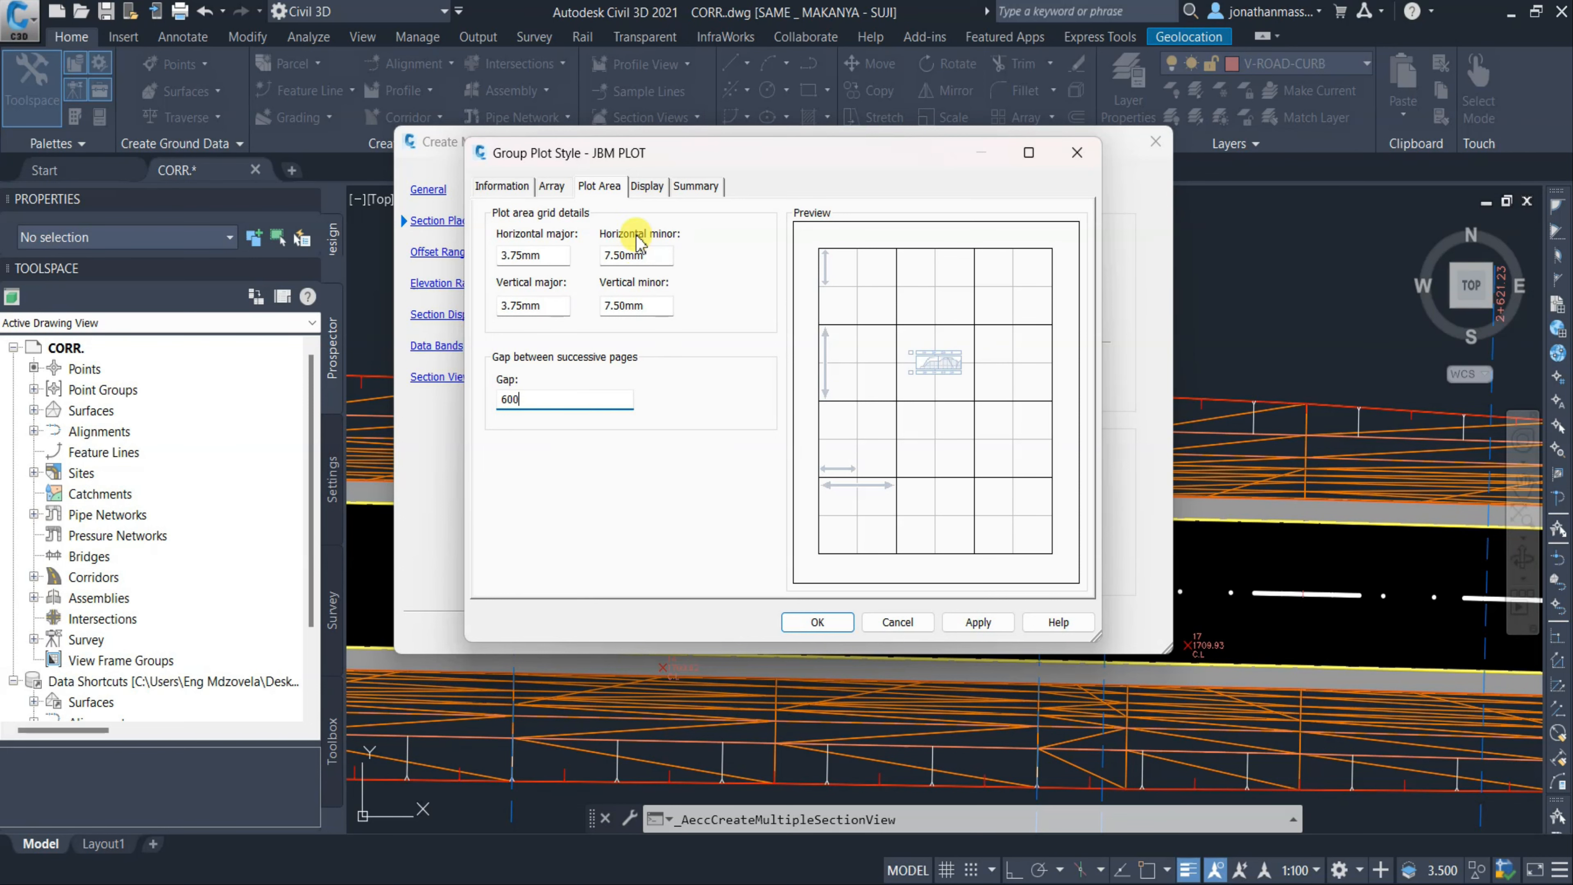
key(Return)
key(Return)
Accept the offset, elevation and section display settings, and use JBM SECTION DATA BAND as the band set.
click(700, 630)
click(700, 630)
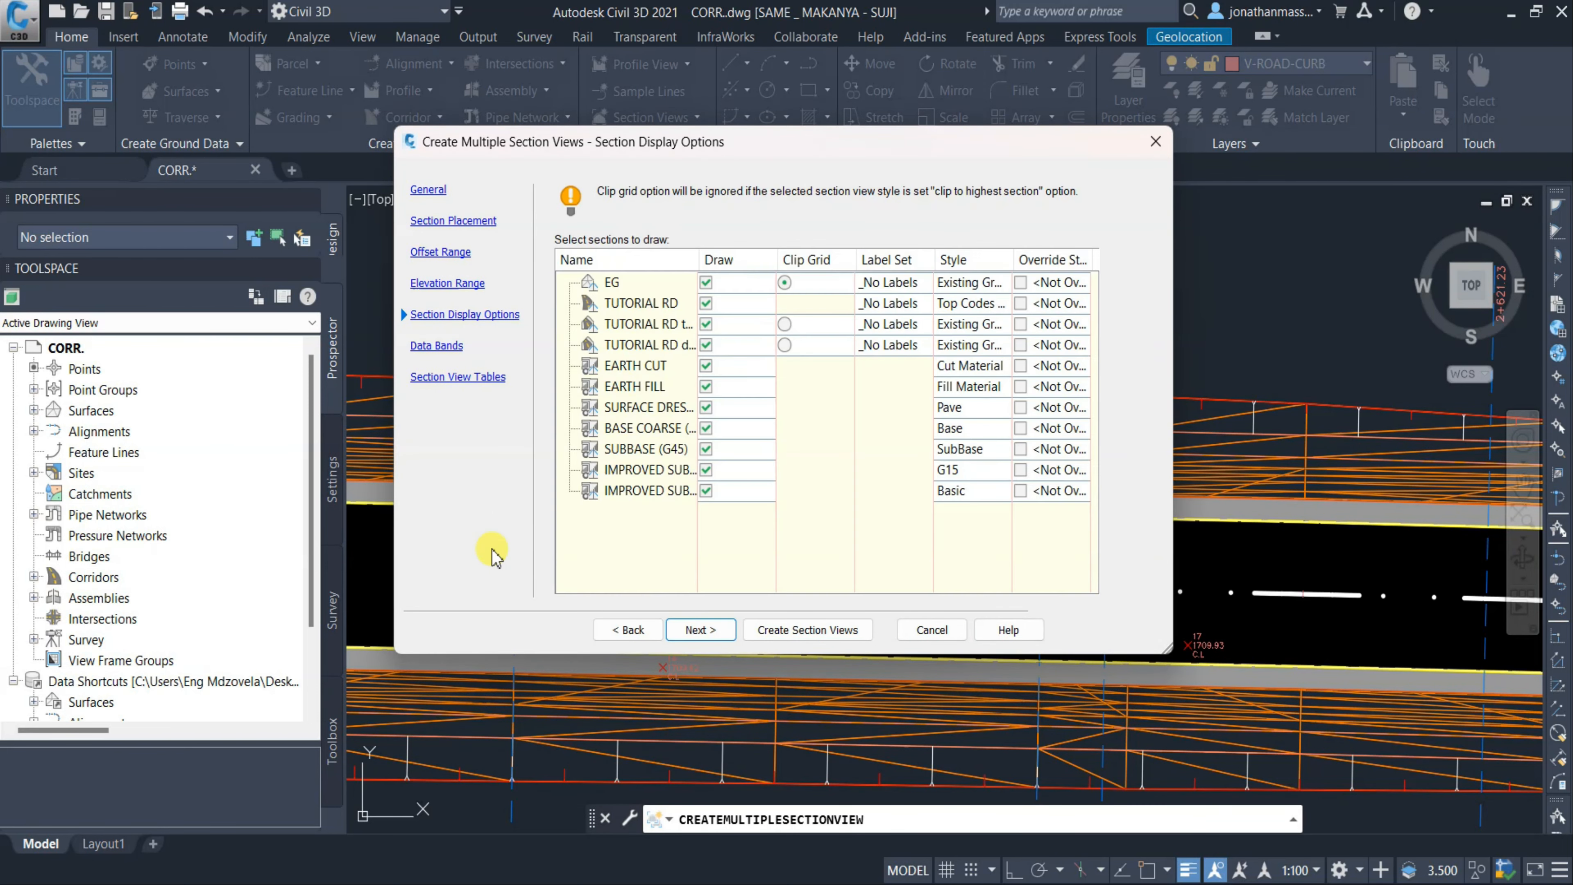
click(700, 630)
click(737, 214)
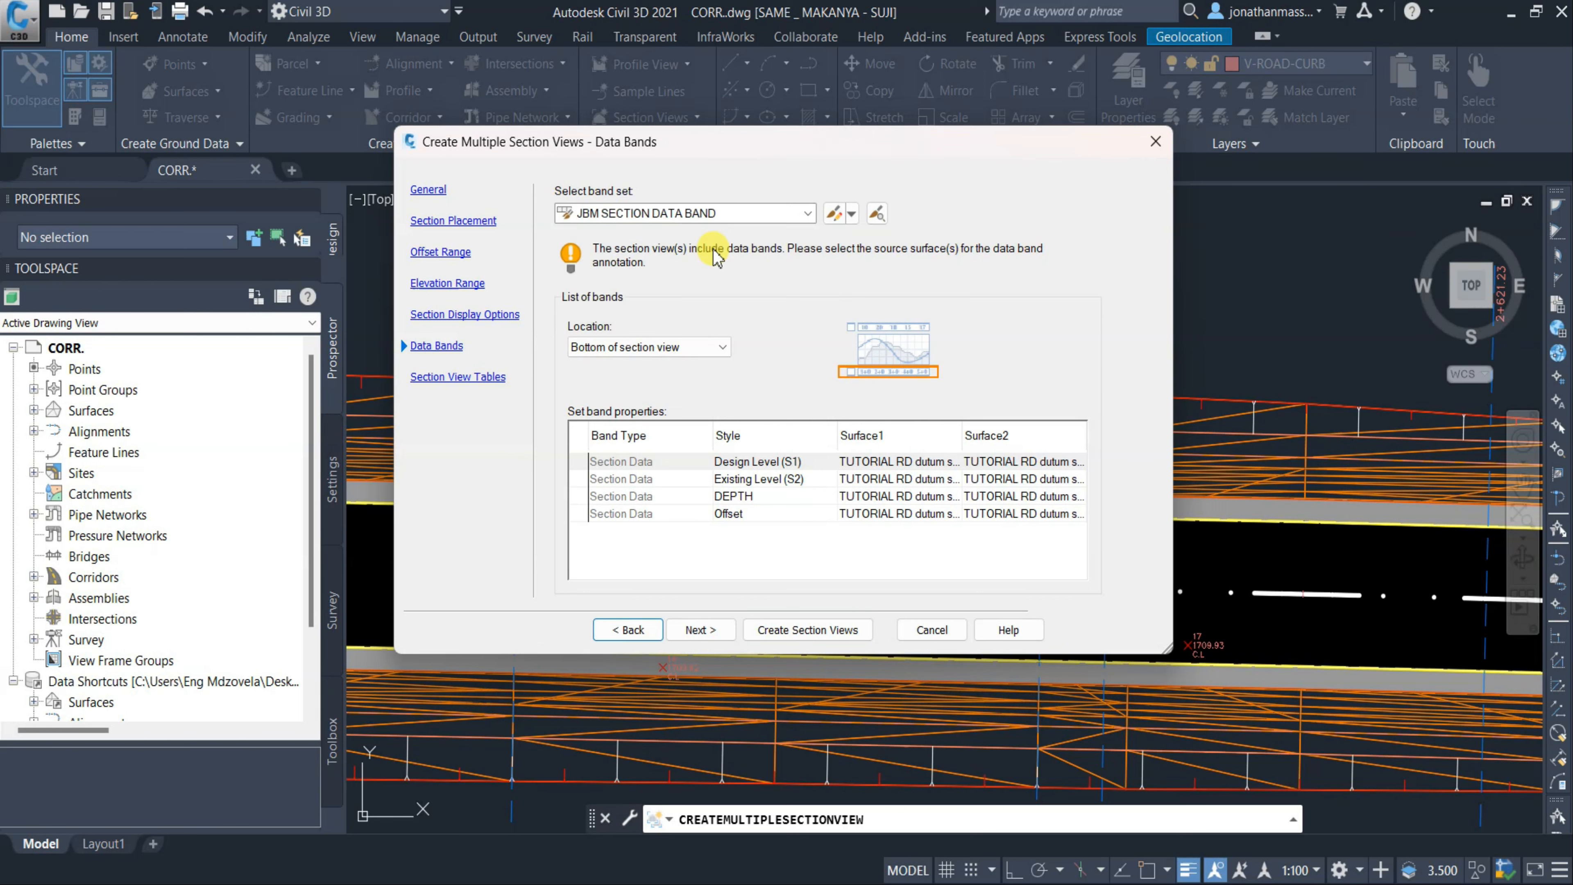
click(694, 252)
click(722, 213)
click(712, 268)
click(719, 218)
click(712, 251)
click(717, 633)
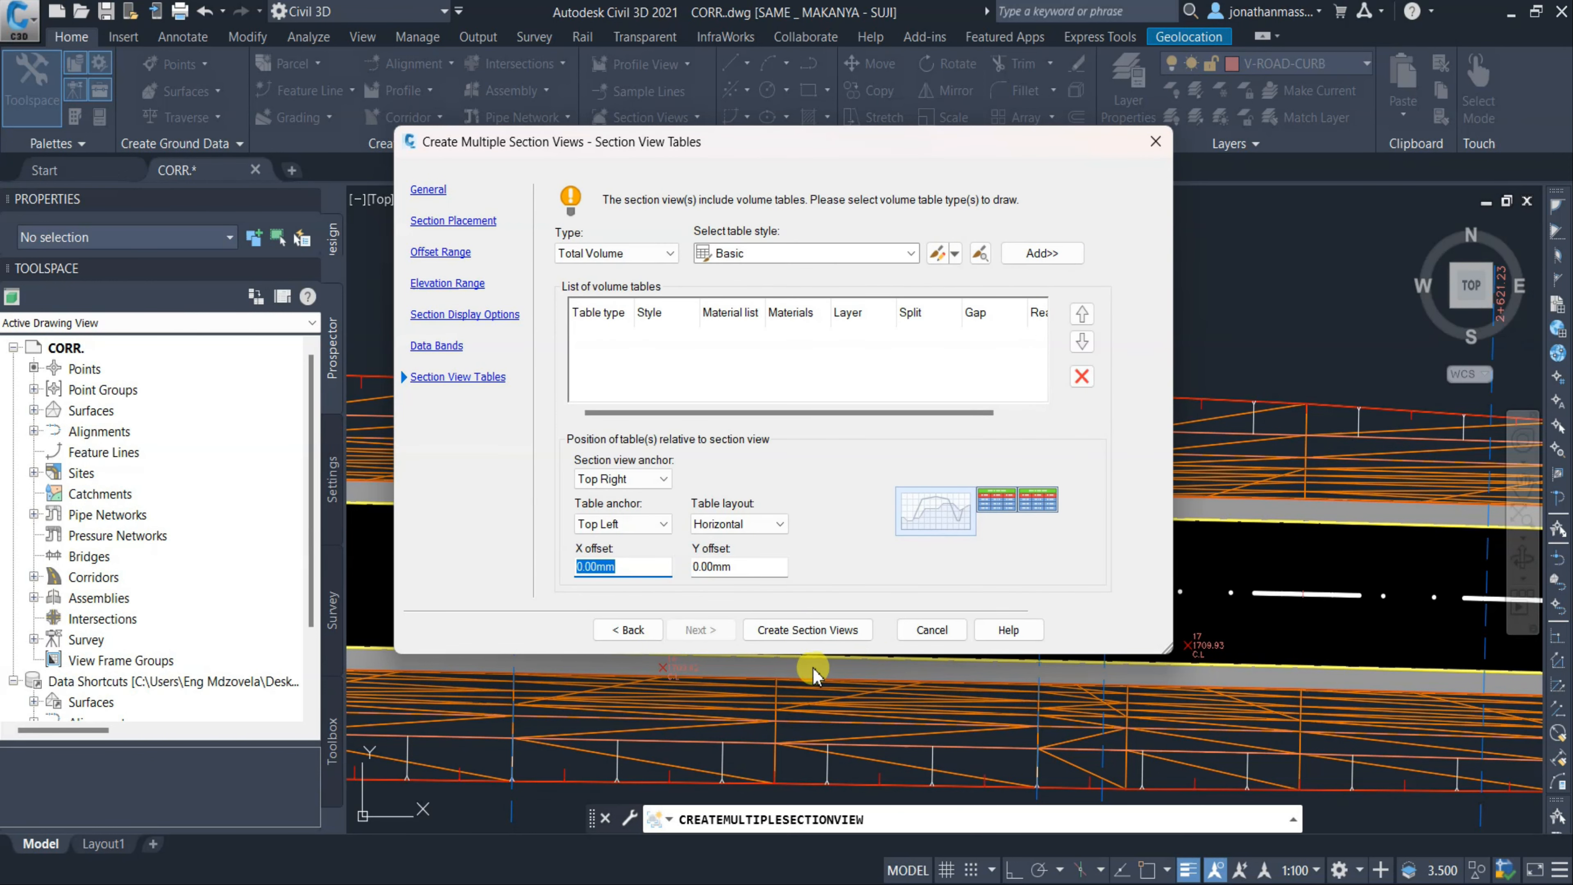
Create the section views without volume tables and place their origin in the empty area beside the profile views.
click(807, 630)
middle_drag(489, 513, 734, 513)
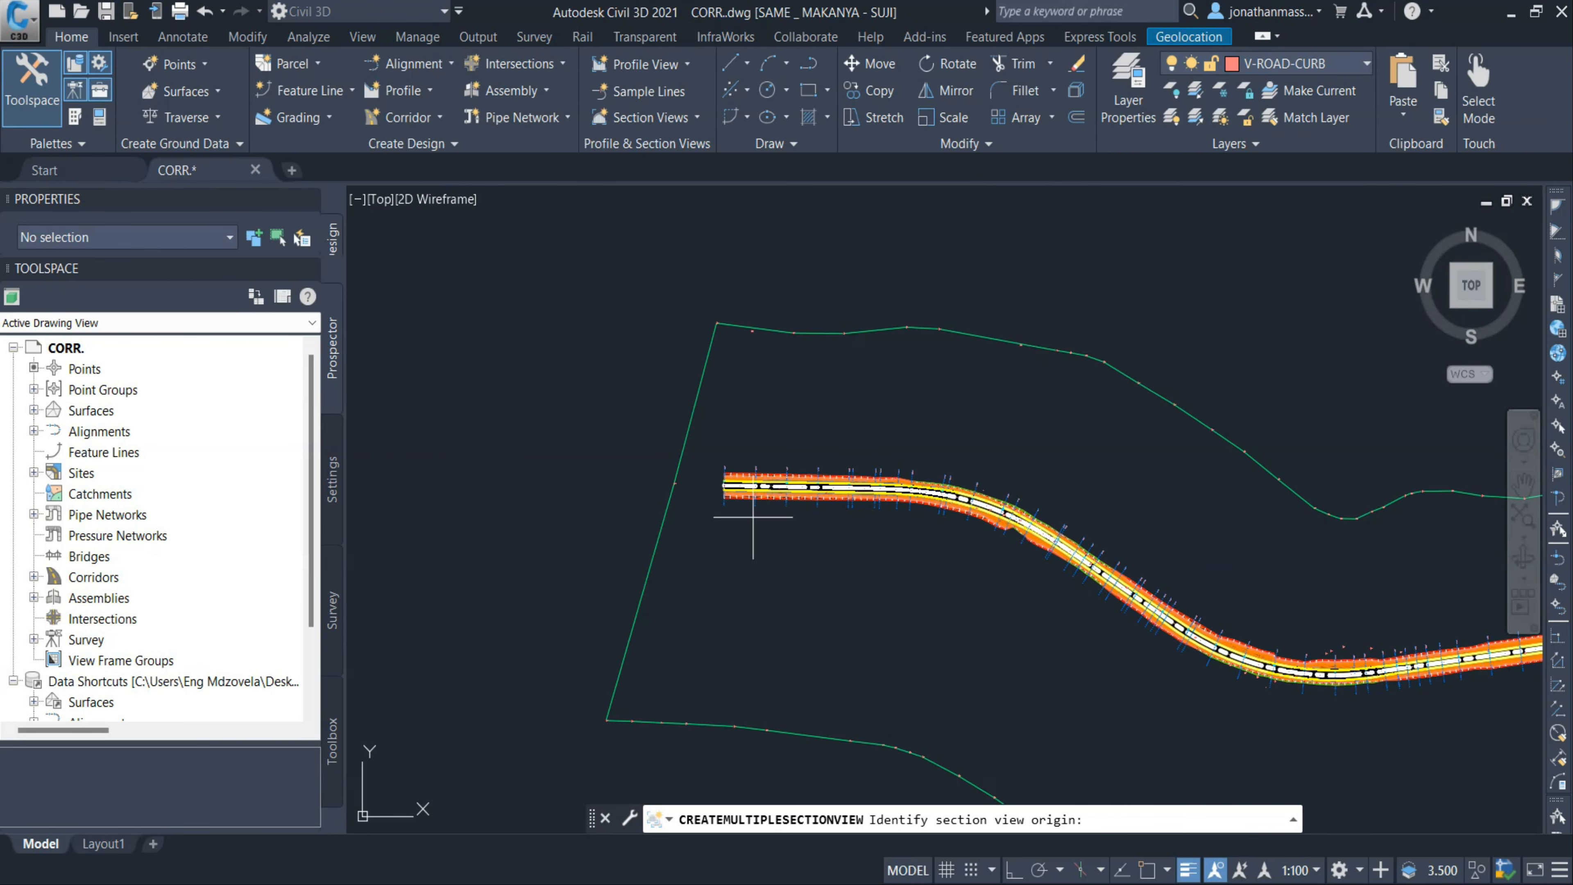
middle_drag(987, 567, 756, 504)
scroll(755, 504, down, 4)
middle_drag(1113, 597, 509, 506)
scroll(702, 526, up, 1)
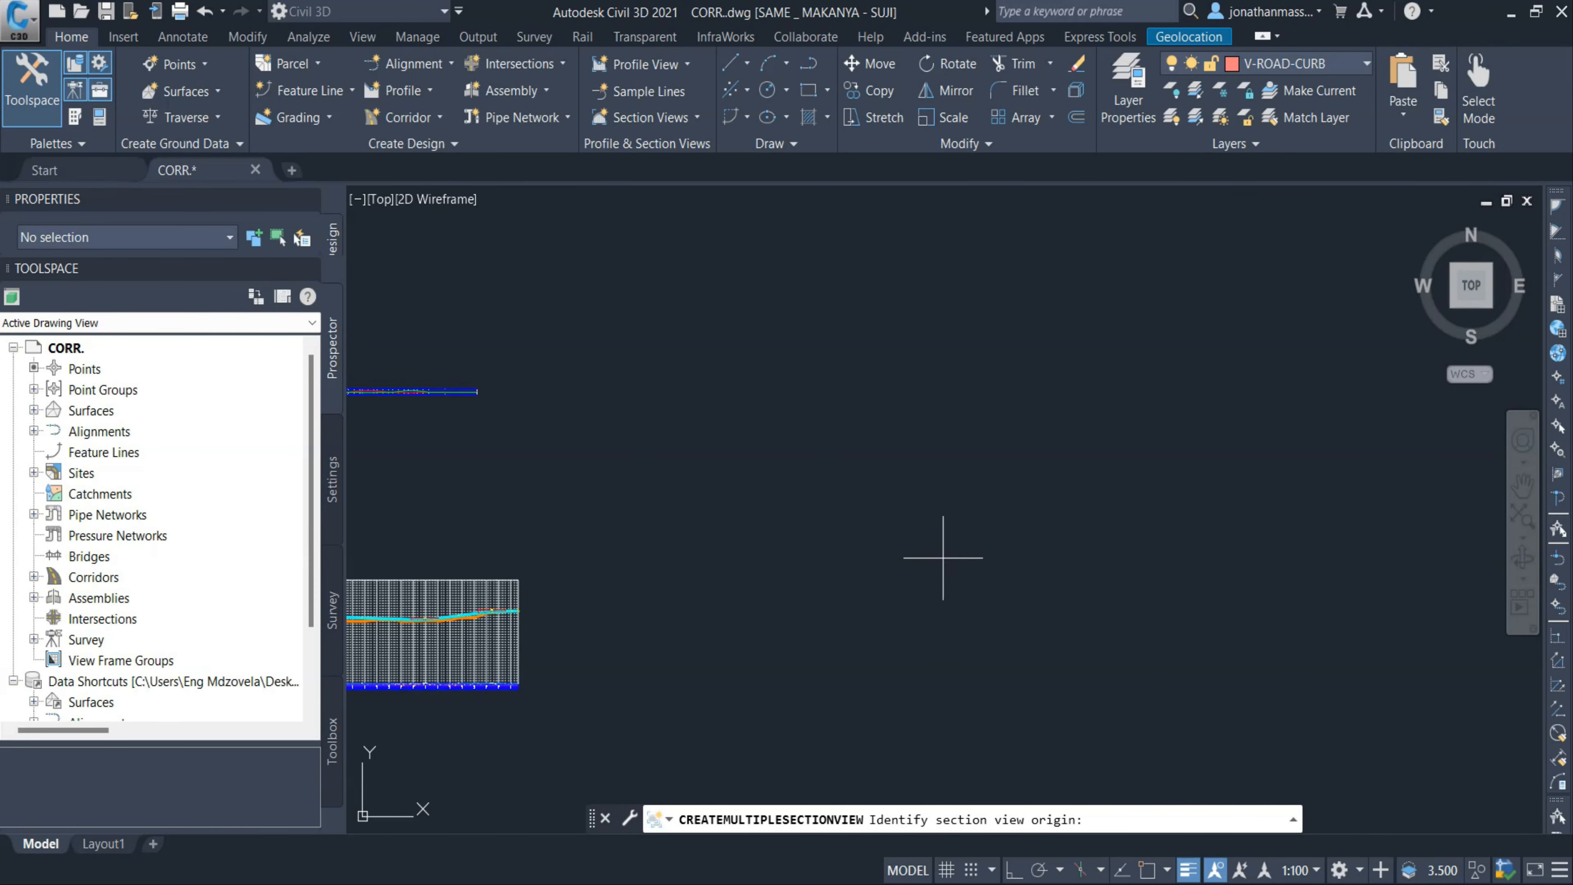
click(833, 549)
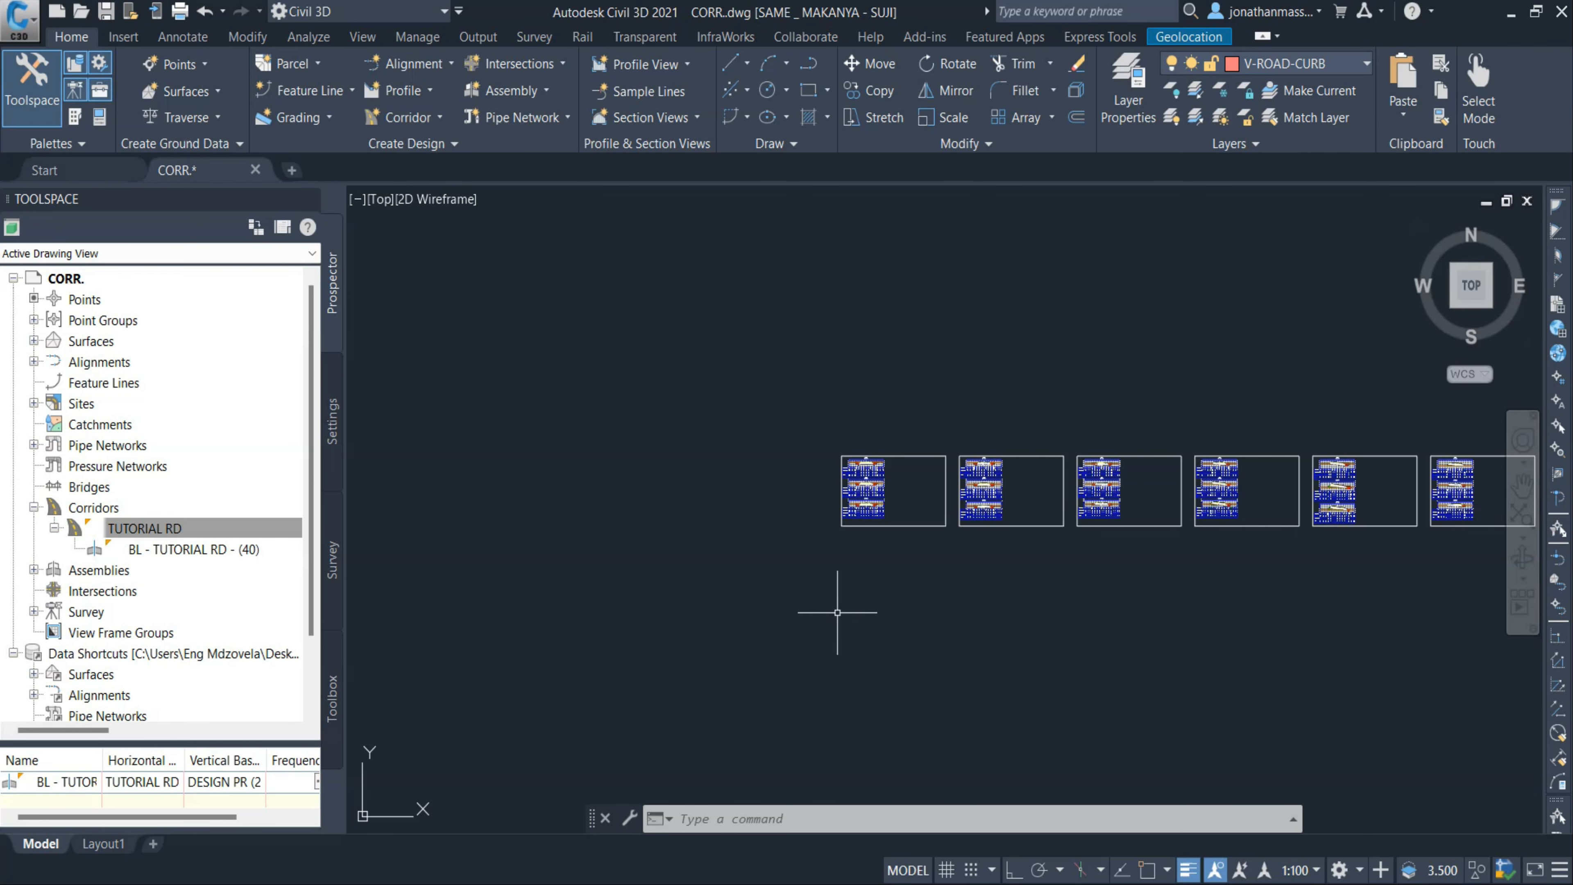
Examine the layout of the section views on the generated sheets, including the first sheet's sections and data bands.
scroll(838, 612, down, 3)
middle_drag(832, 395, 832, 457)
scroll(589, 425, up, 3)
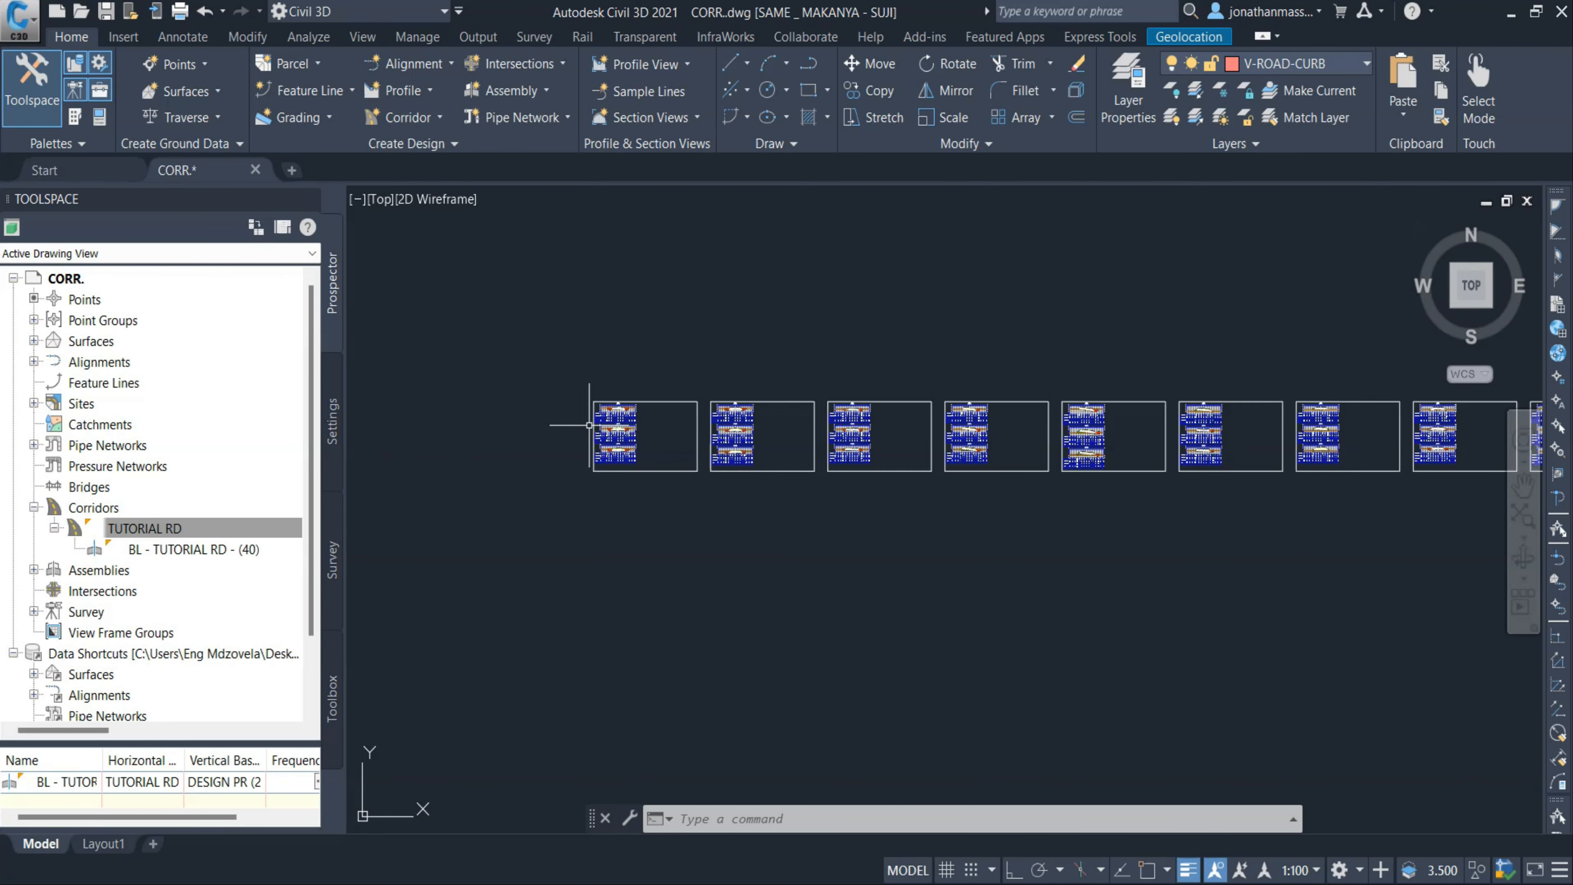
scroll(589, 426, up, 4)
scroll(755, 393, up, 3)
scroll(685, 477, up, 1)
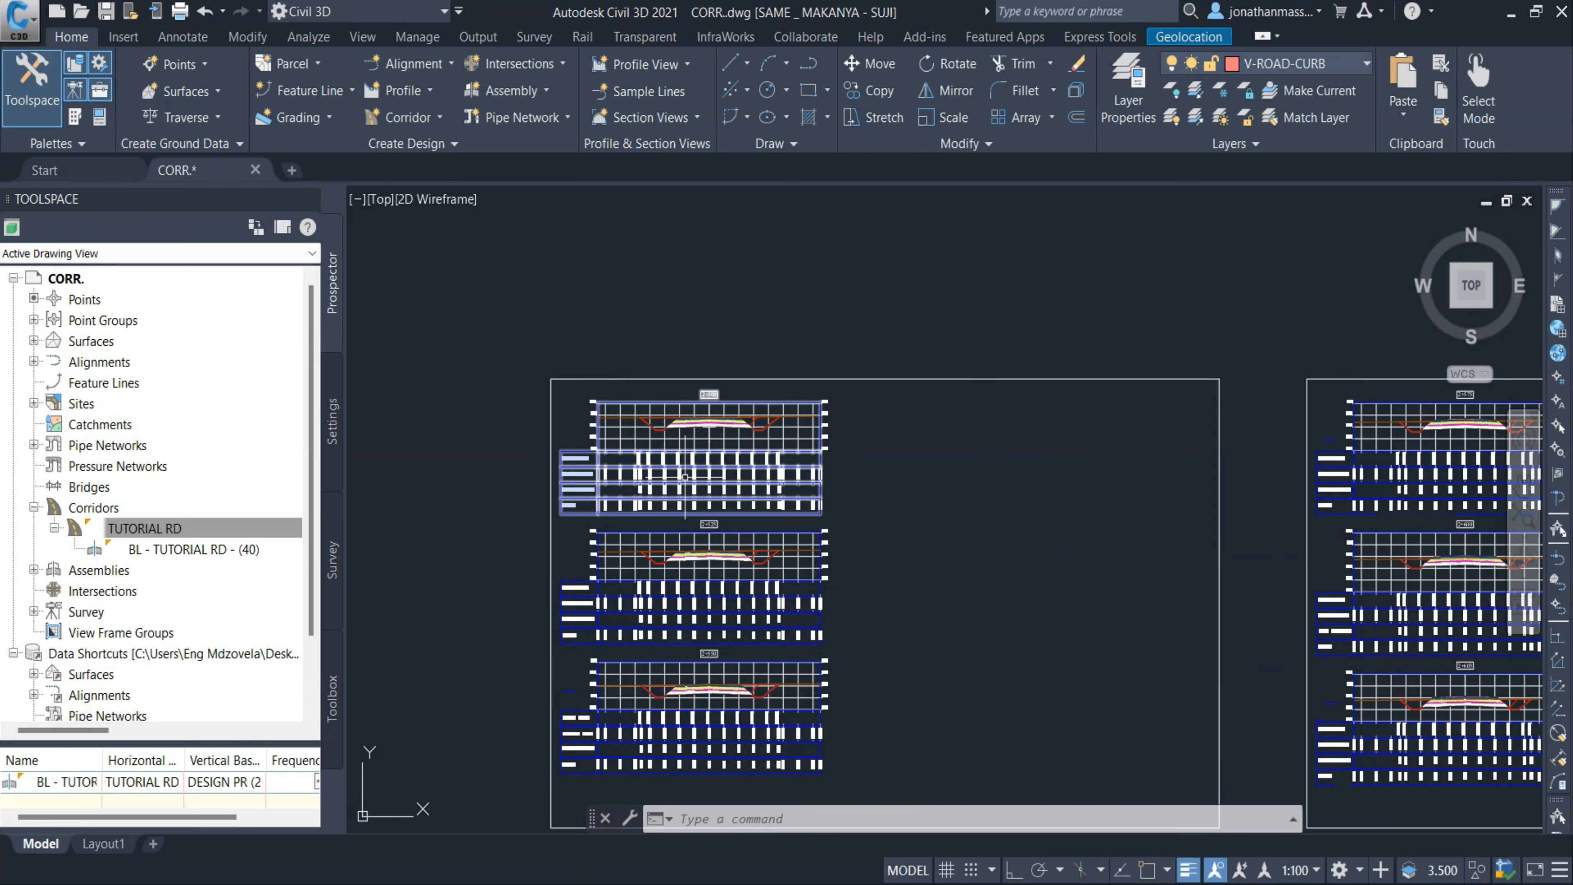
scroll(702, 459, down, 3)
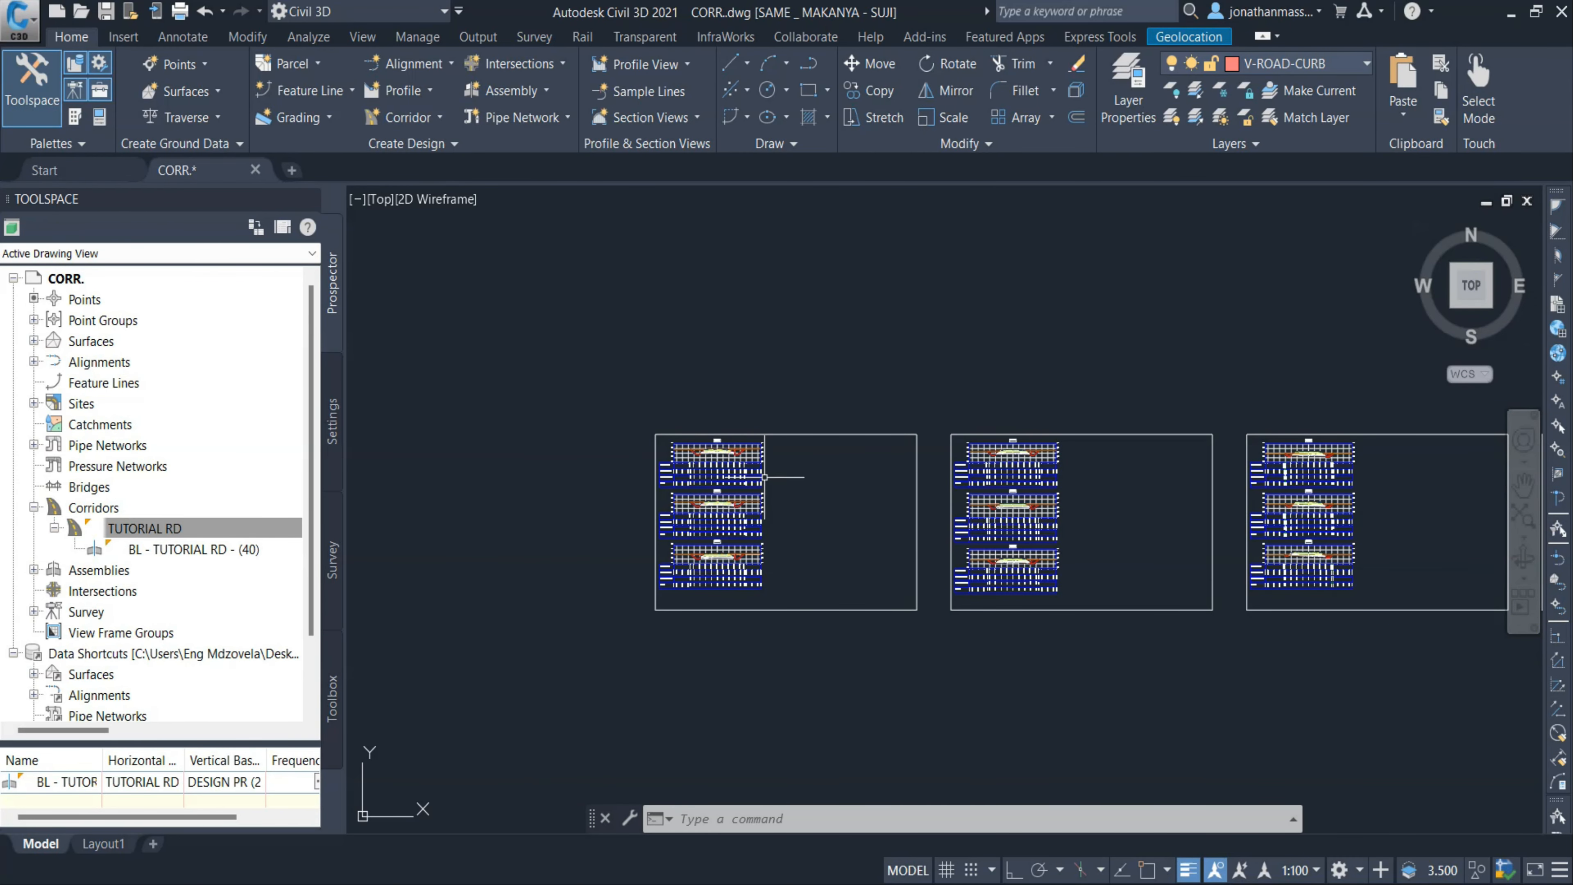
scroll(766, 474, up, 5)
middle_drag(767, 460, 955, 497)
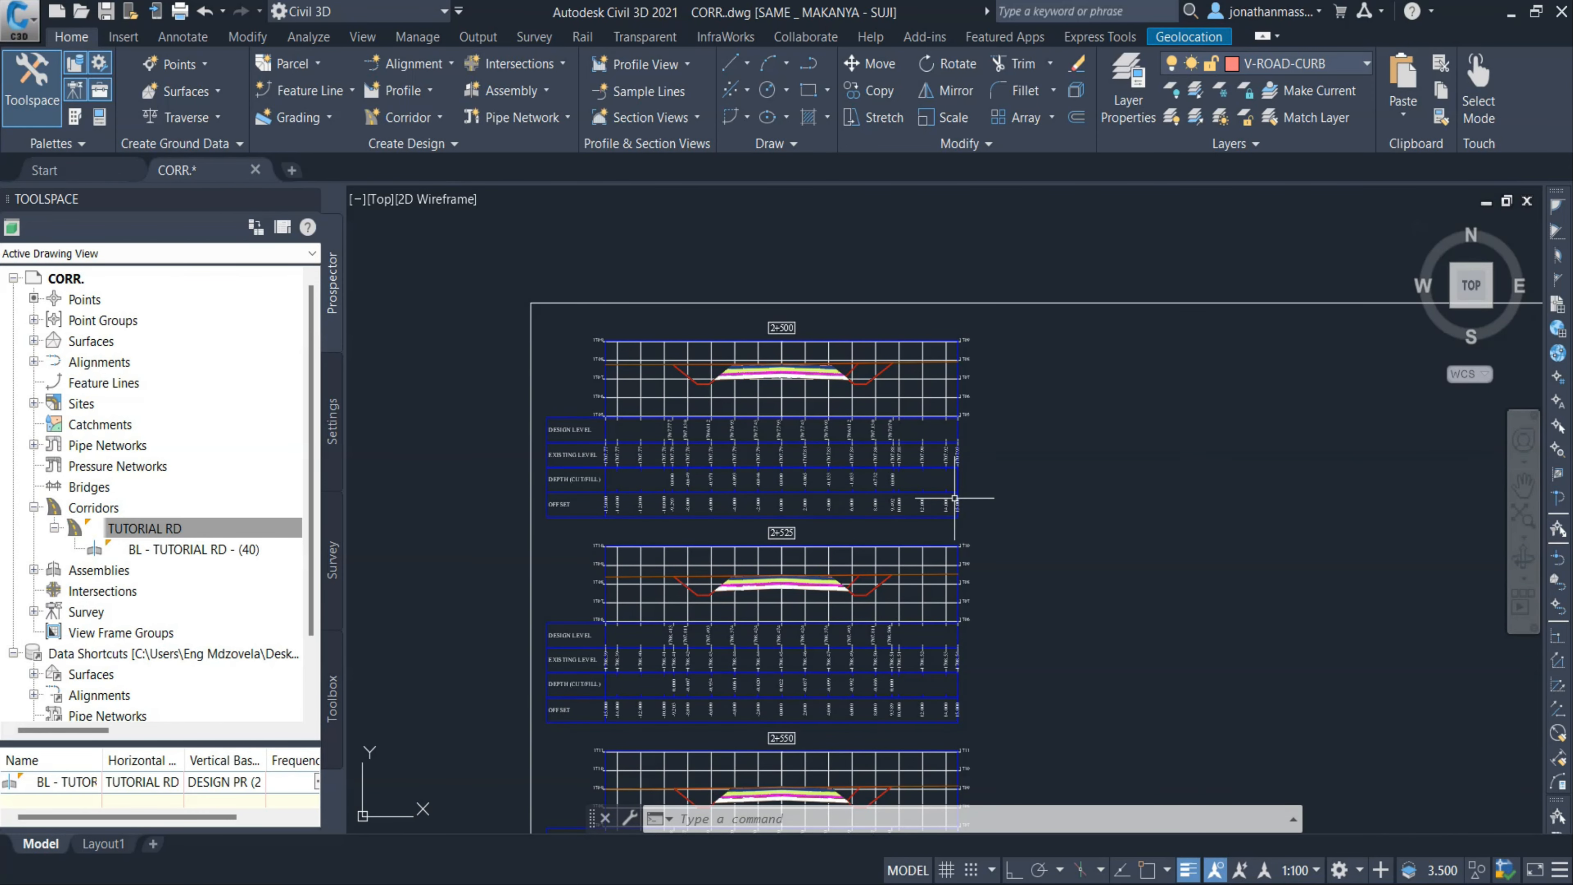
scroll(910, 486, up, 5)
scroll(900, 511, down, 10)
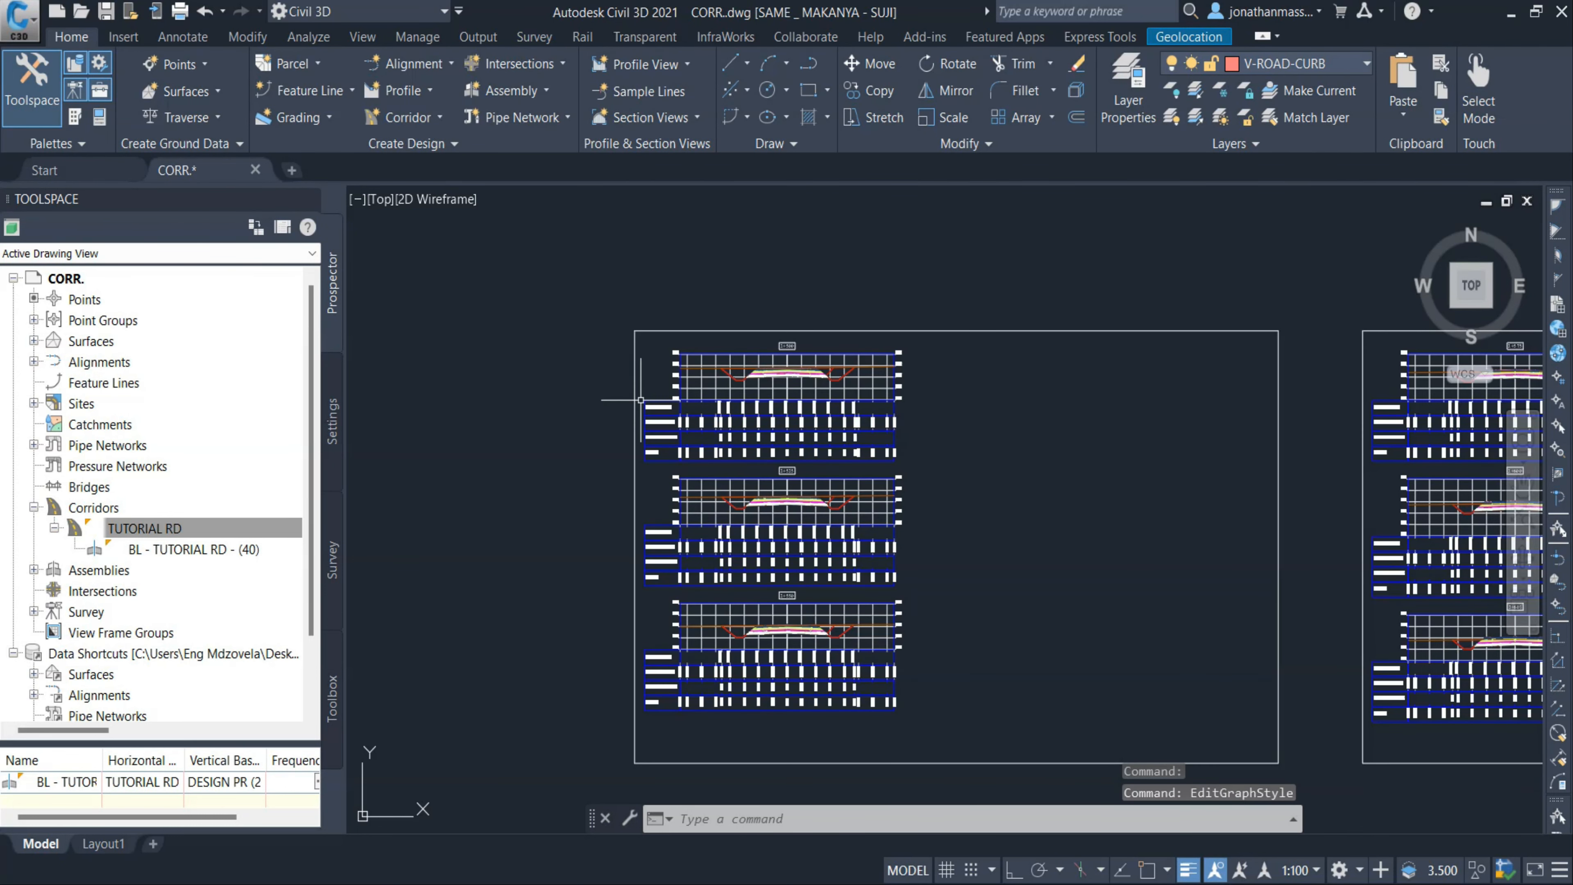
Edit the section view style of the 2+500.00 section view and apply a vertical exaggeration of 2.
click(680, 400)
right_click(532, 315)
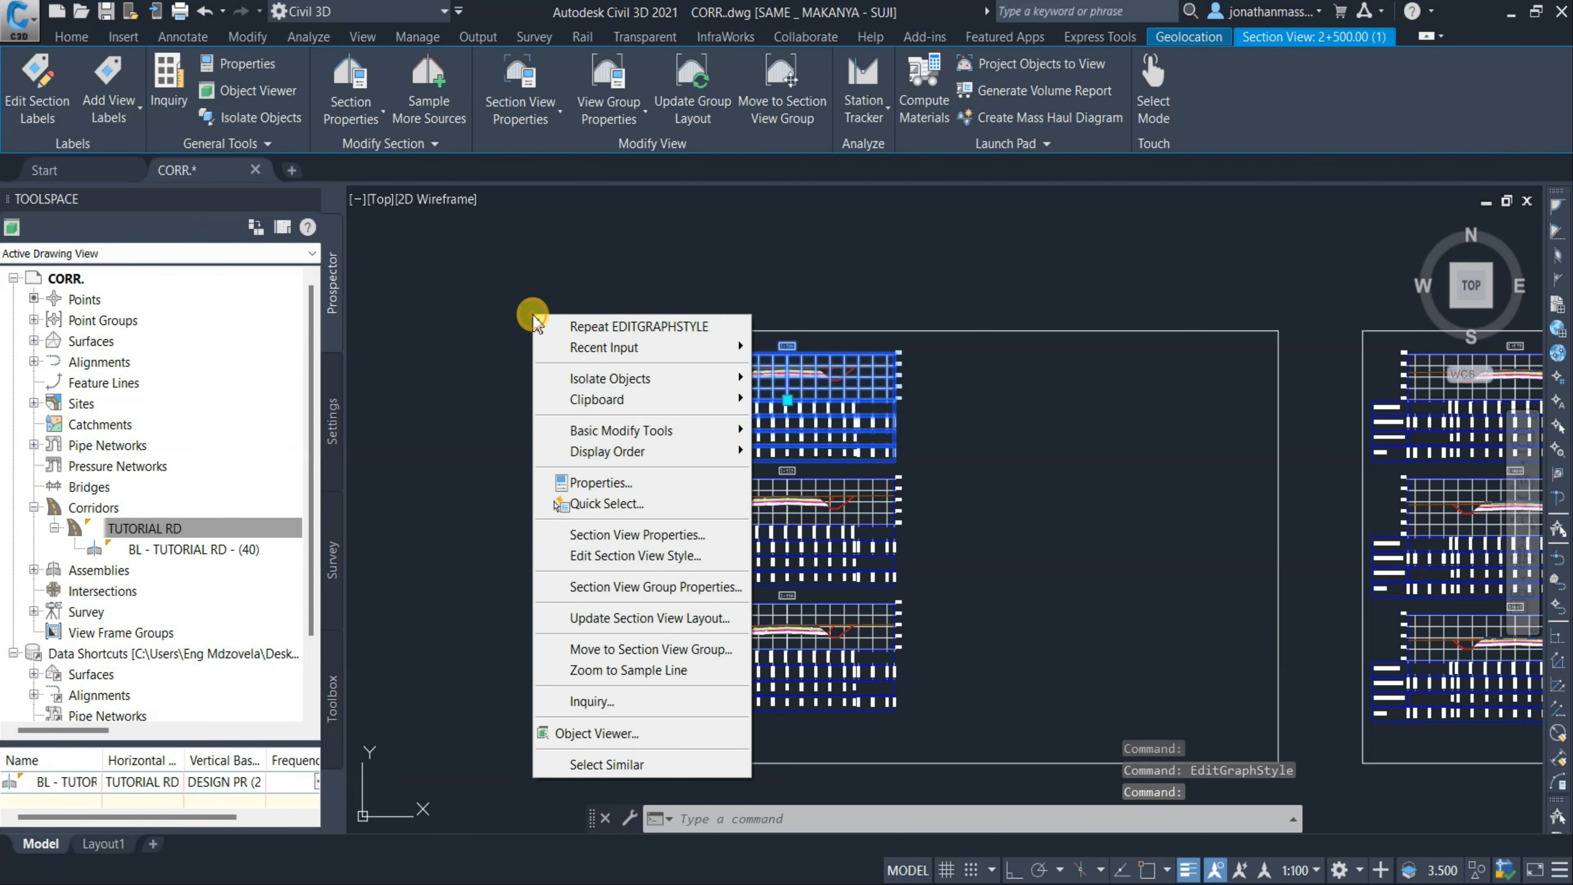
click(659, 556)
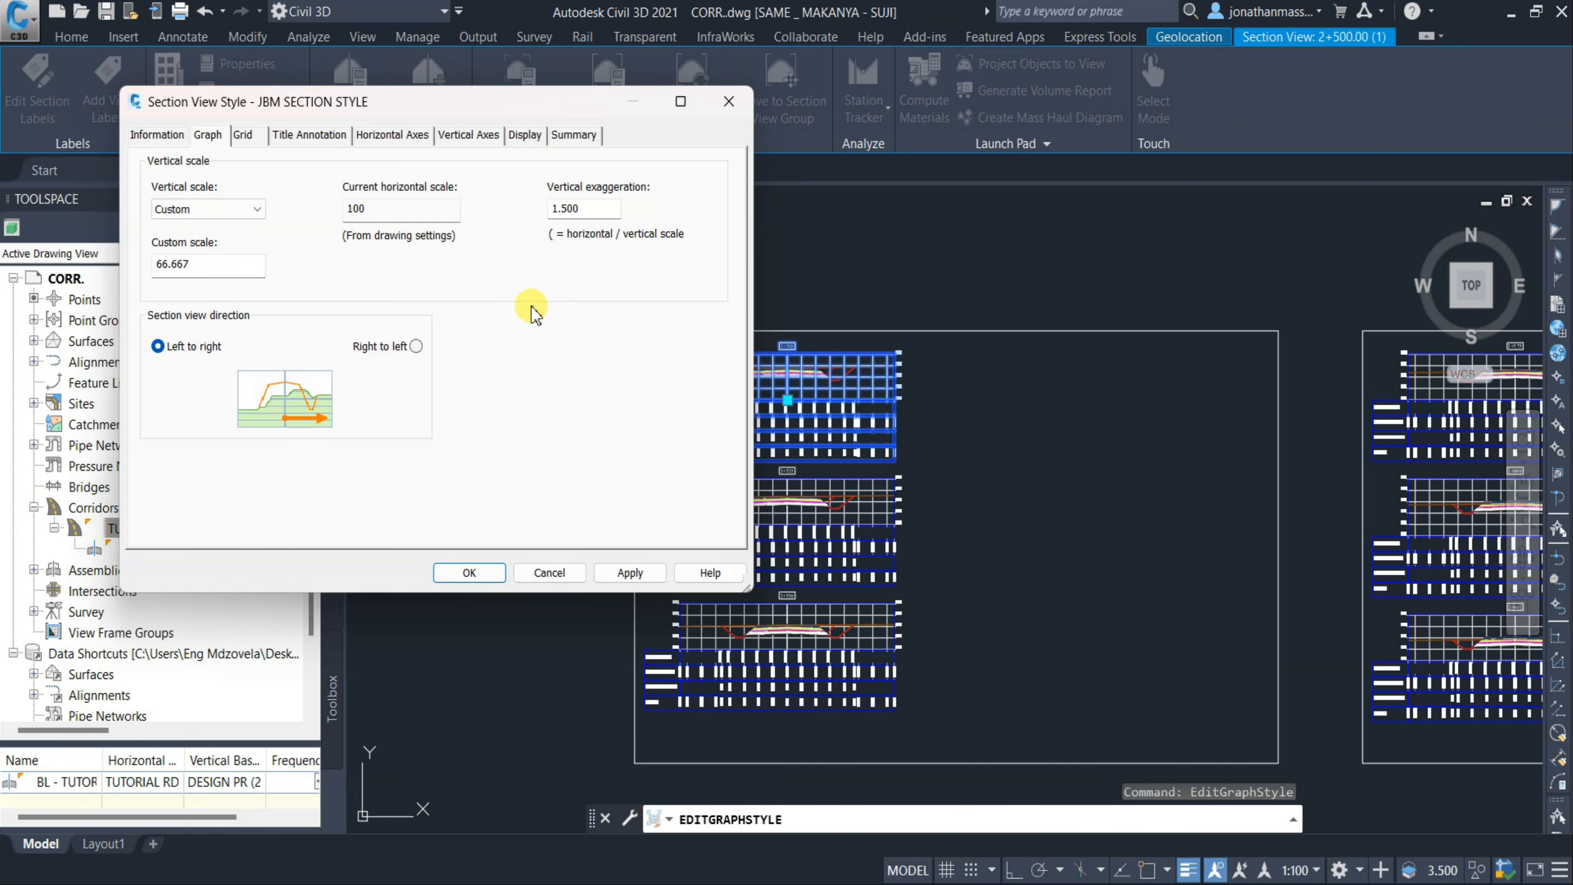
drag(584, 112, 545, 152)
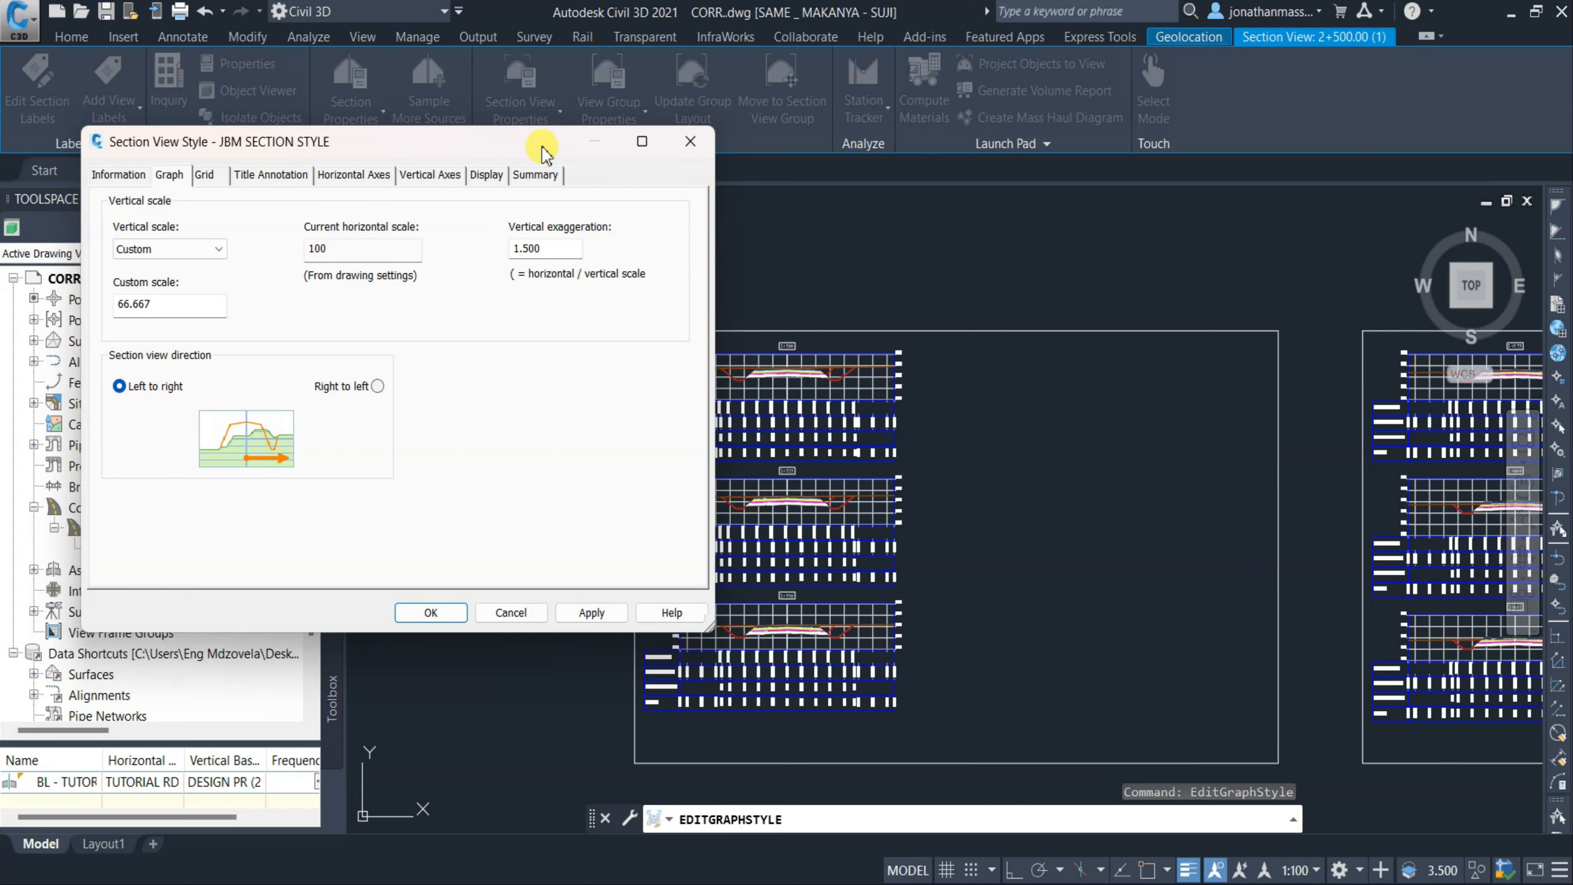
double_click(558, 251)
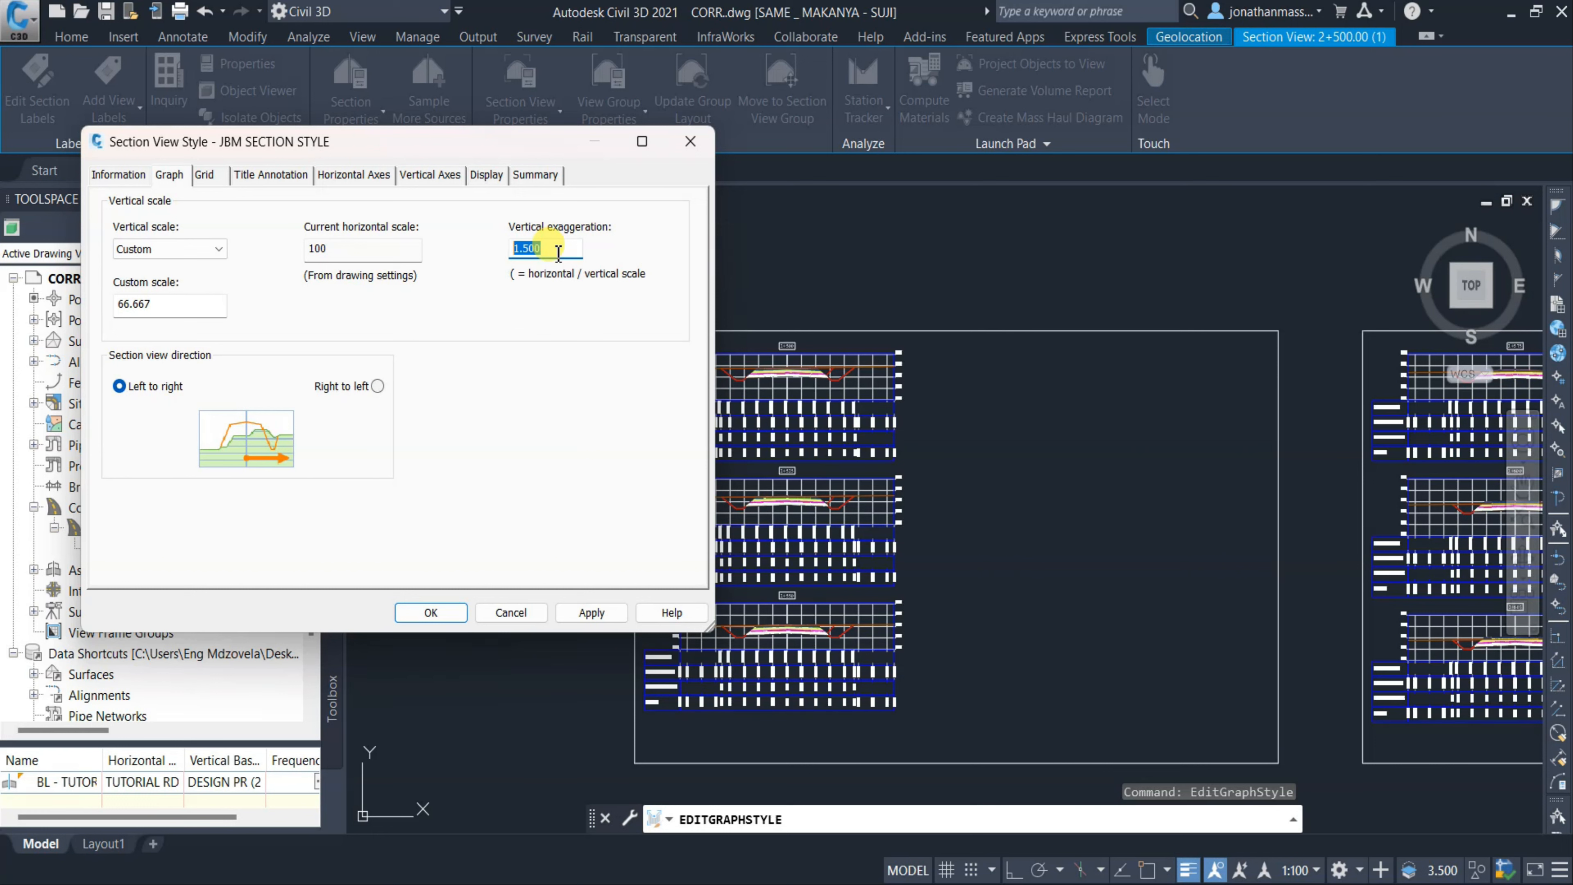
text(2)
click(586, 612)
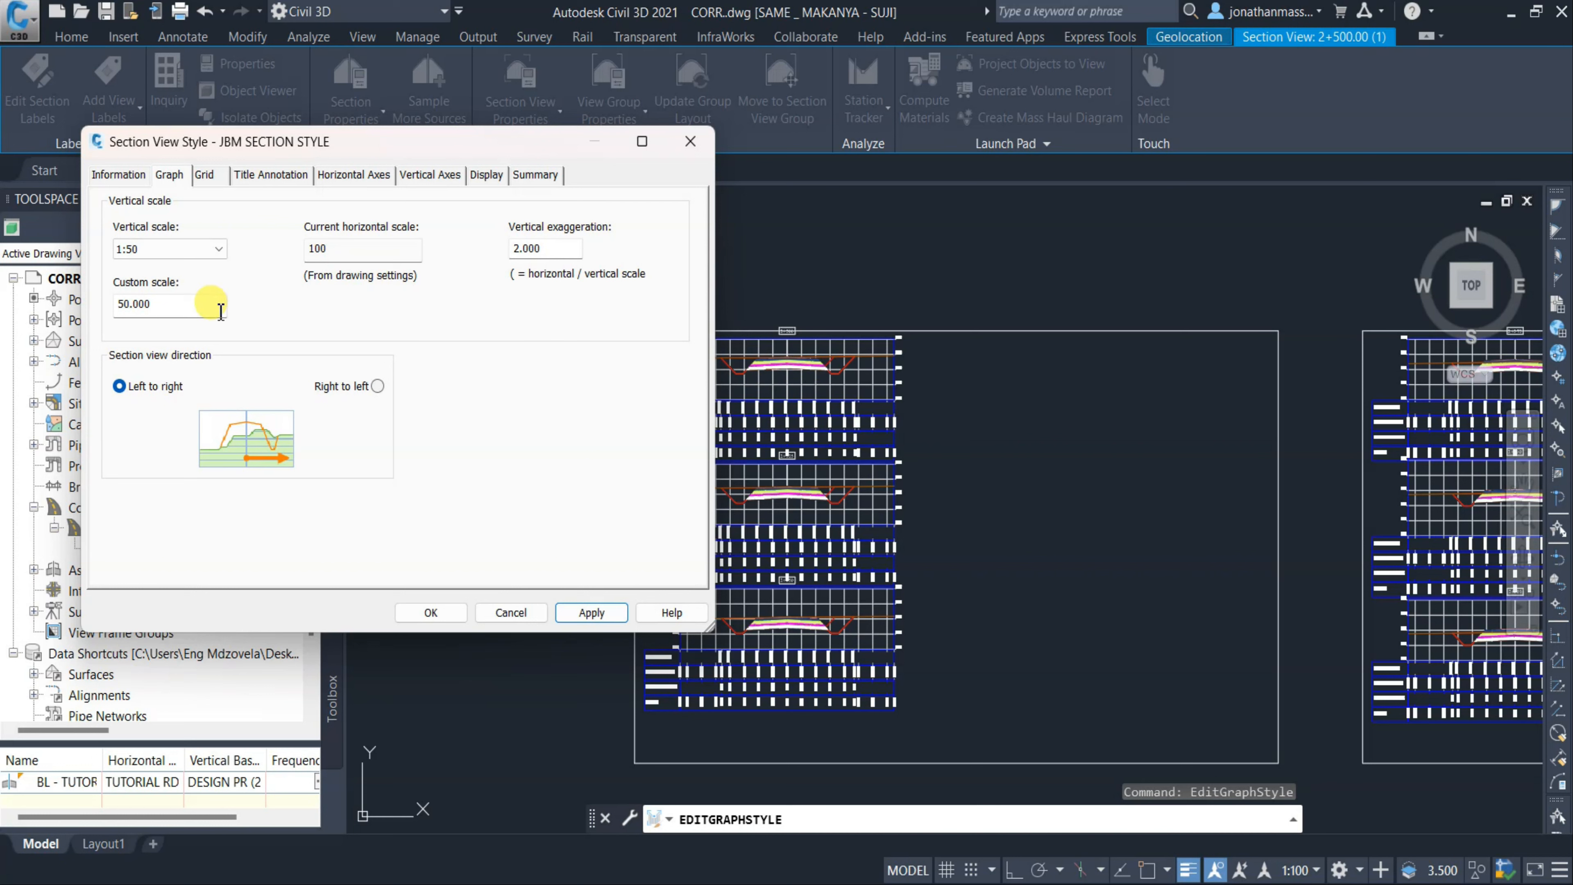
Set the JBM SECTION STYLE vertical exaggeration to 2.5 and accept the section view style.
drag(220, 309, 120, 304)
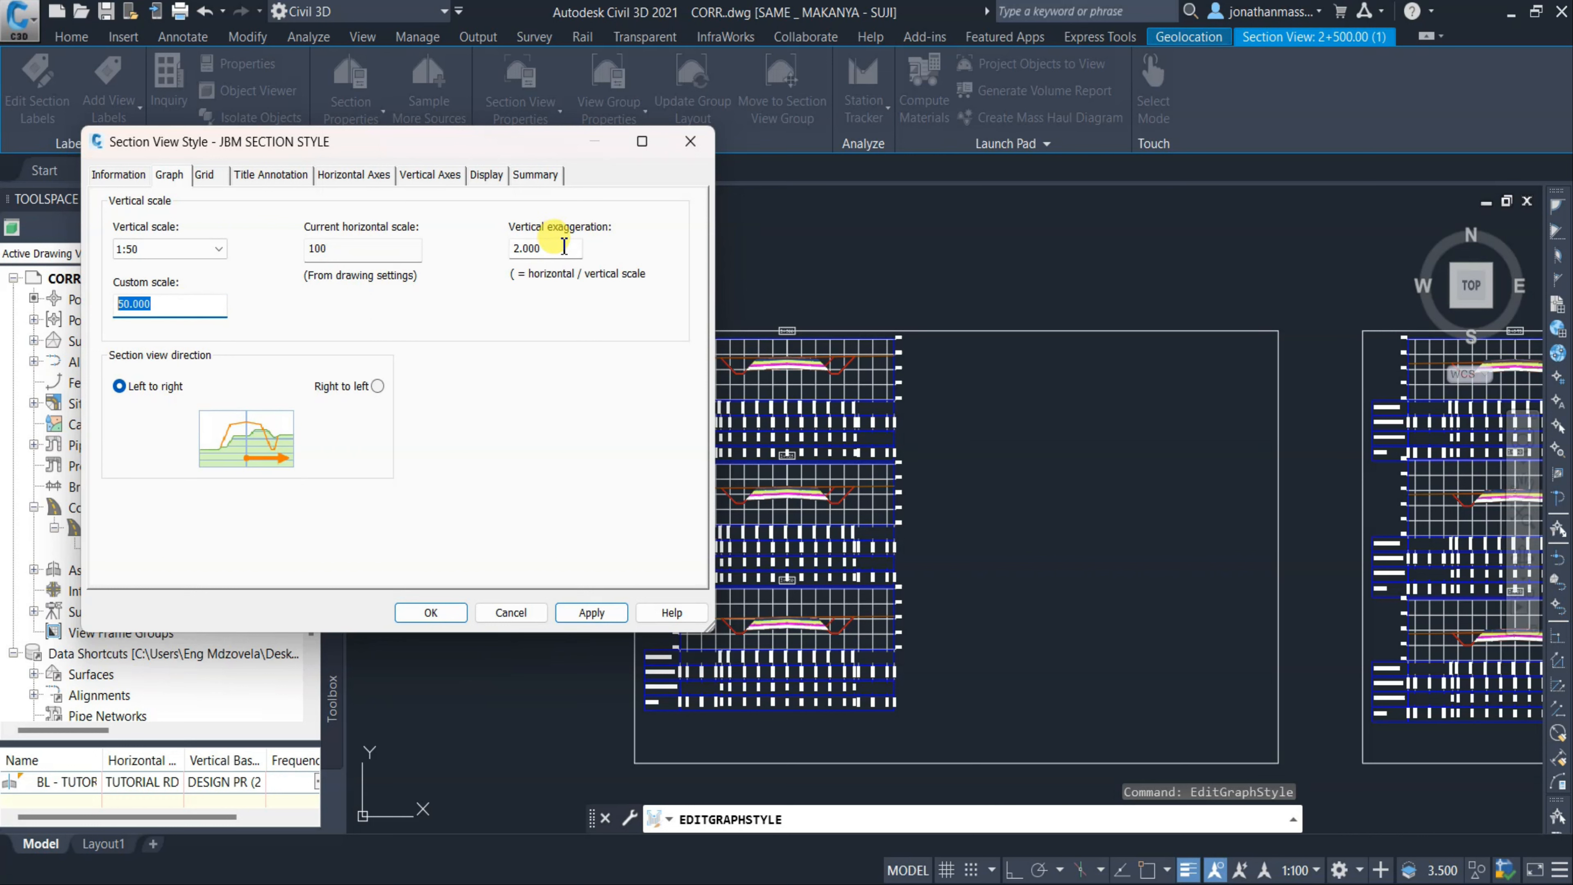
drag(565, 247, 516, 248)
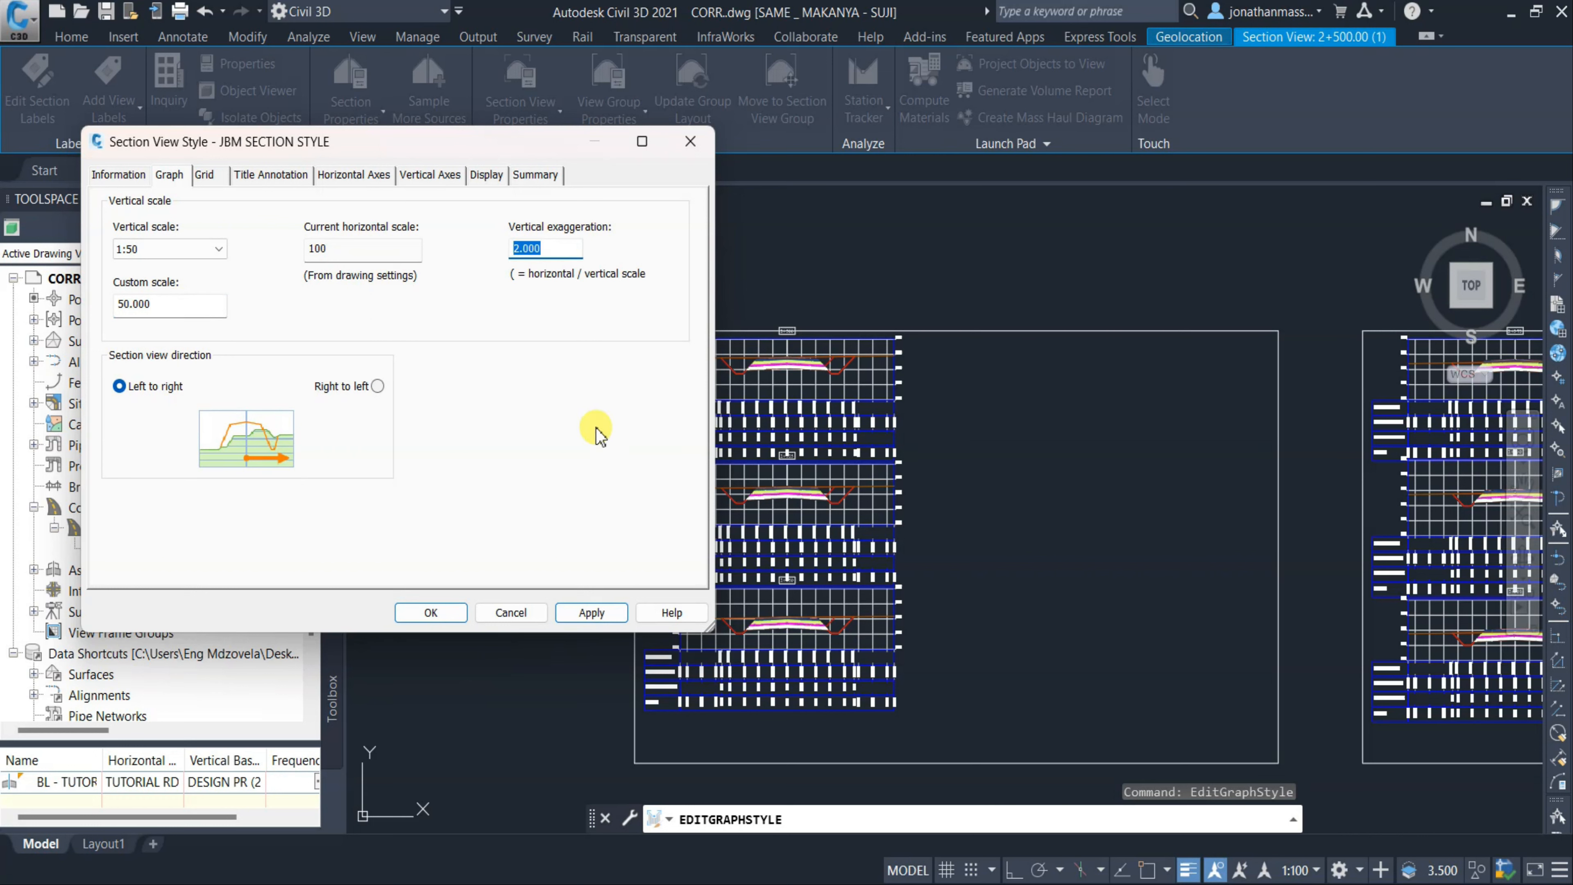
text(2.5)
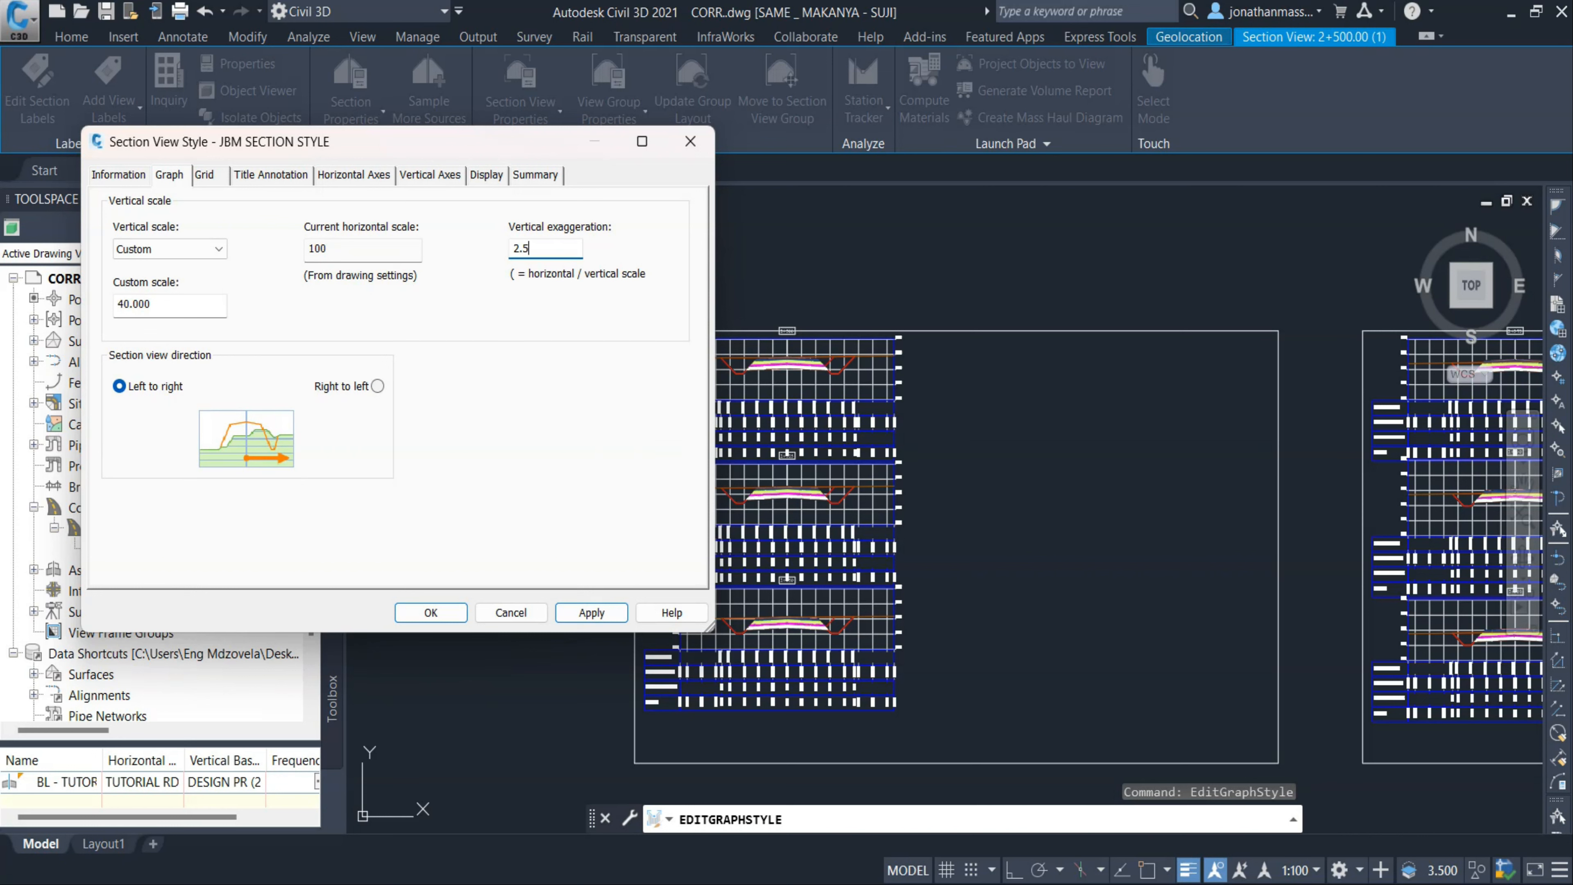
click(595, 612)
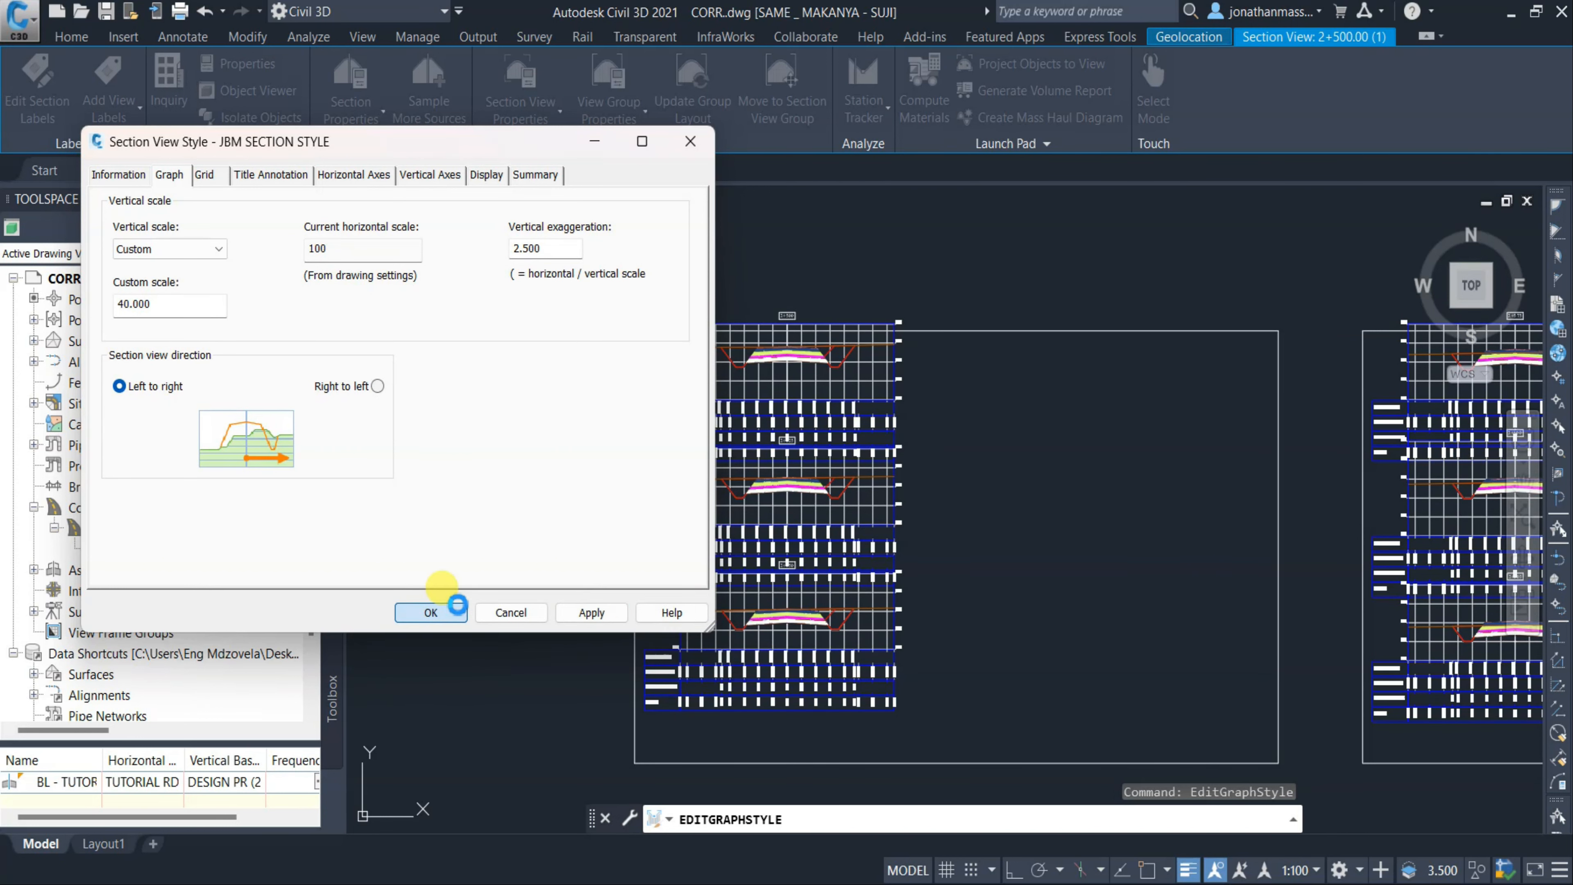
click(450, 608)
Update the section view group layout from the 2+500.00 section view so the sections are rearranged on the sheets.
scroll(804, 540, down, 5)
scroll(783, 538, up, 11)
scroll(1071, 539, down, 13)
scroll(1092, 519, down, 4)
scroll(994, 503, up, 4)
scroll(1142, 538, up, 8)
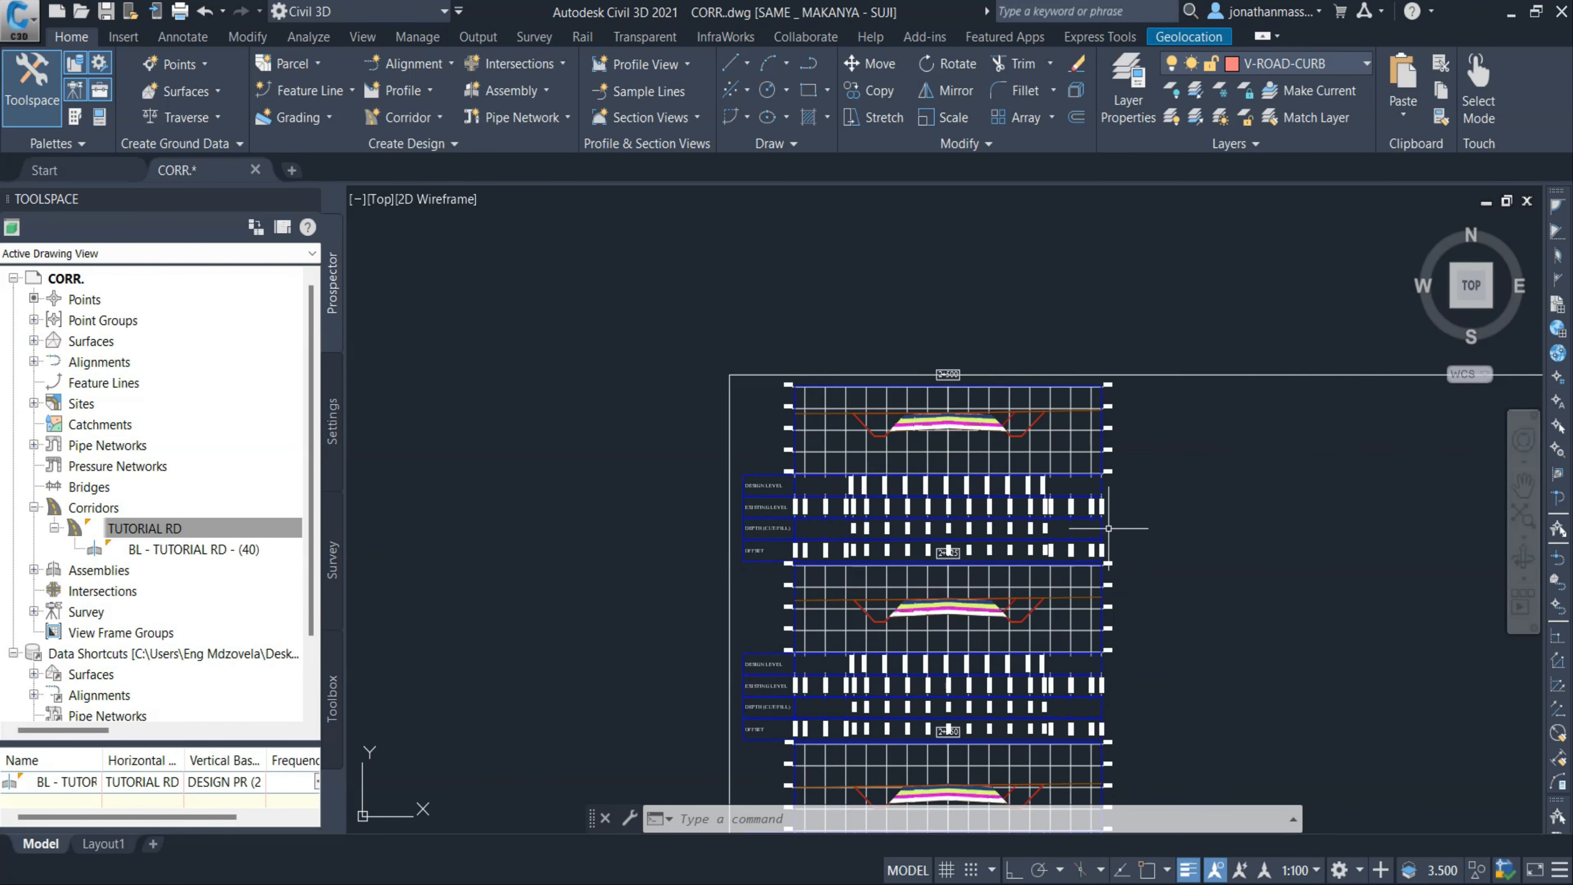
scroll(845, 507, up, 2)
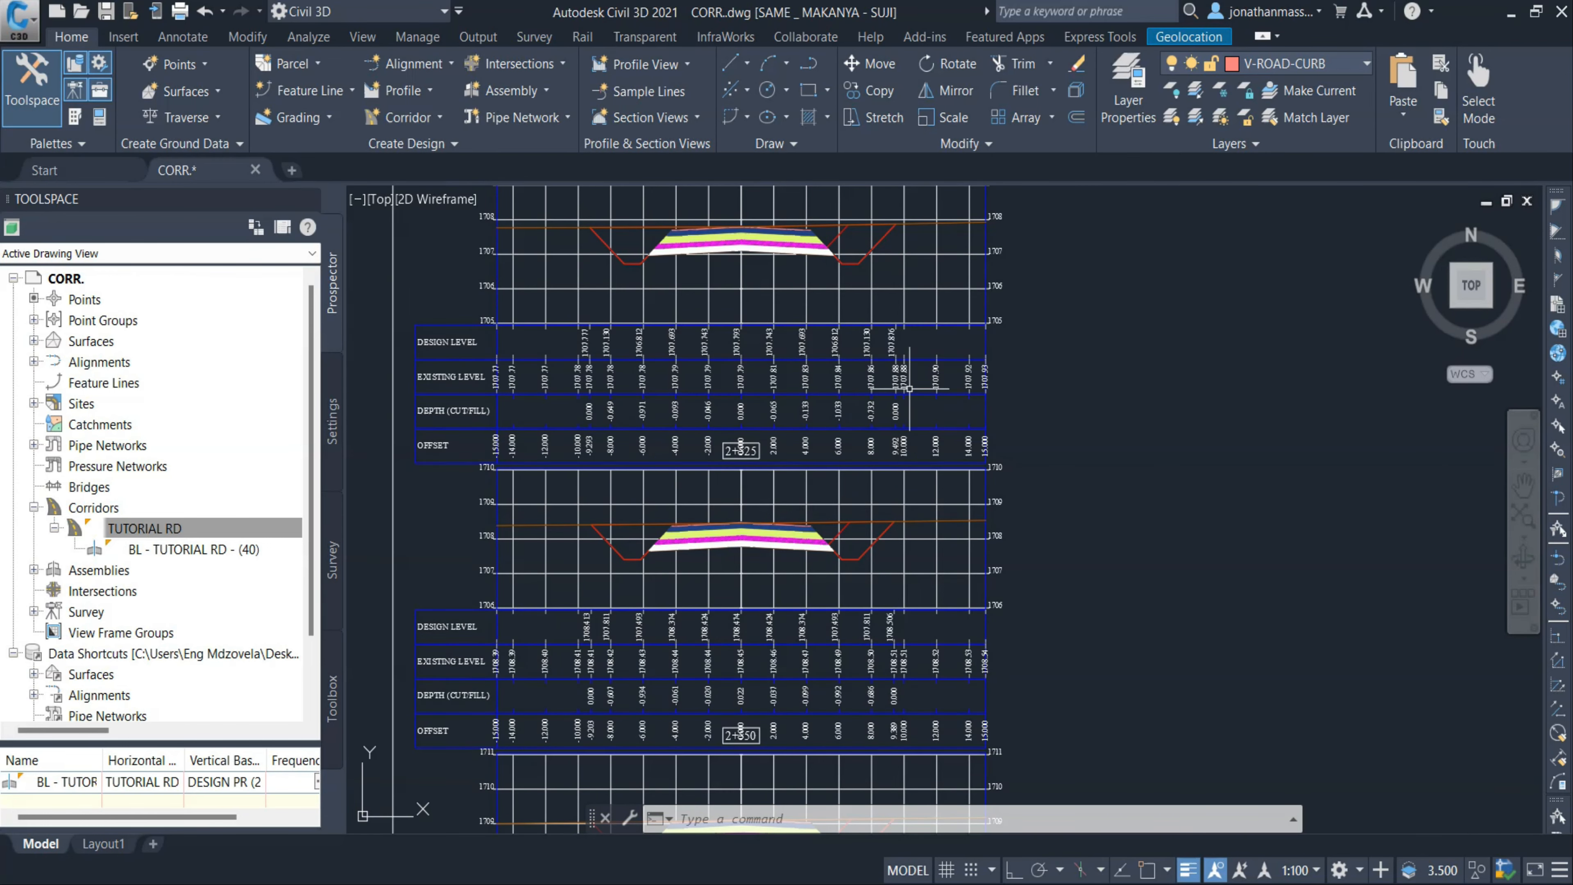
scroll(598, 416, up, 1)
click(543, 433)
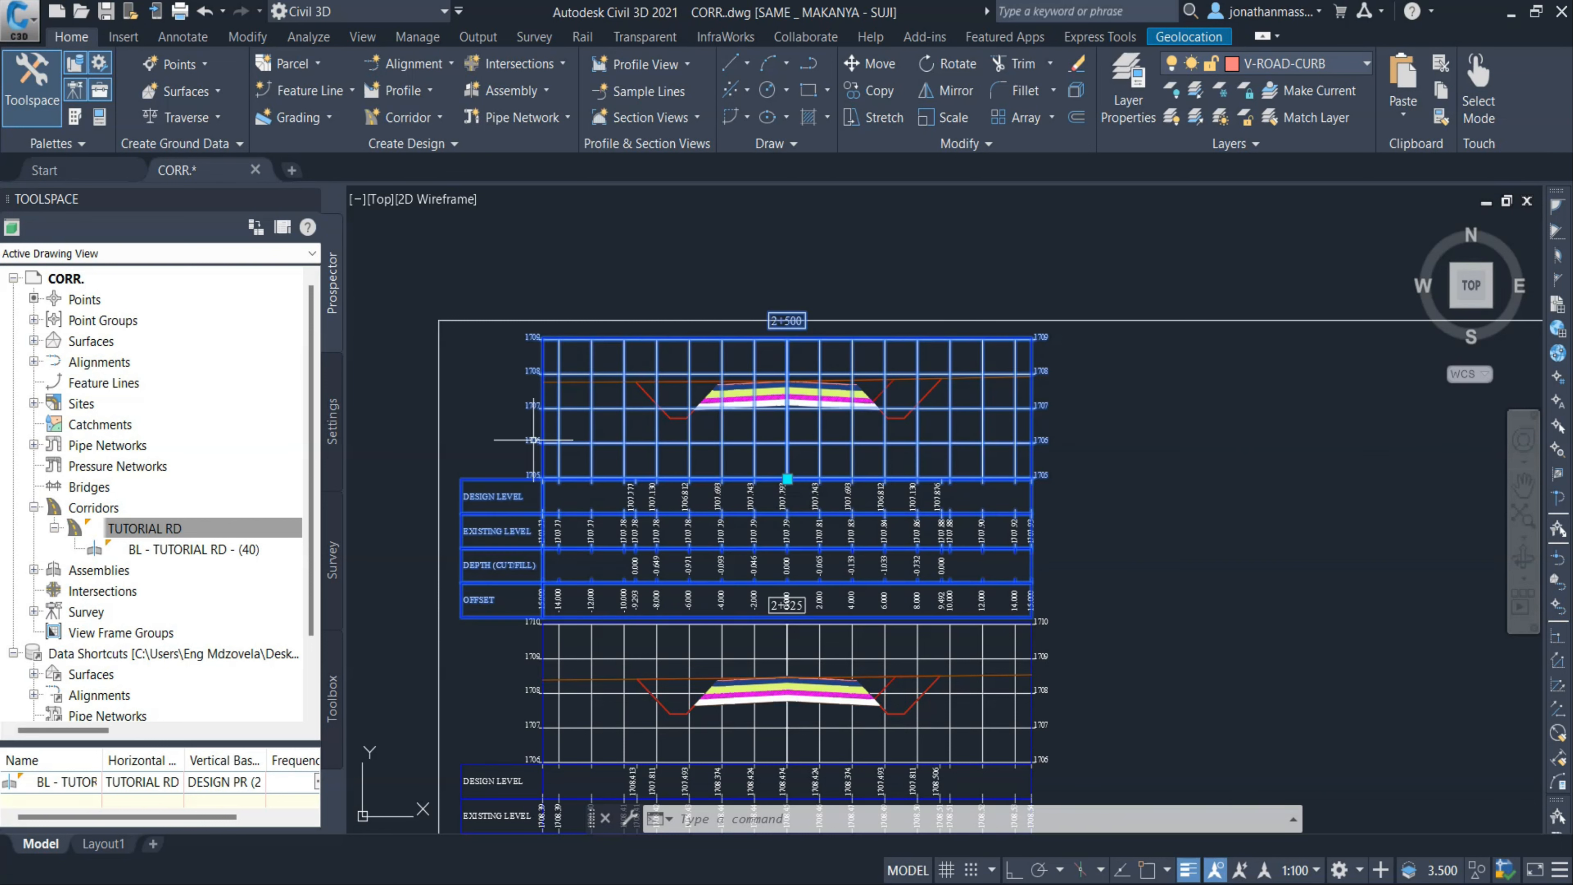
click(692, 87)
click(914, 305)
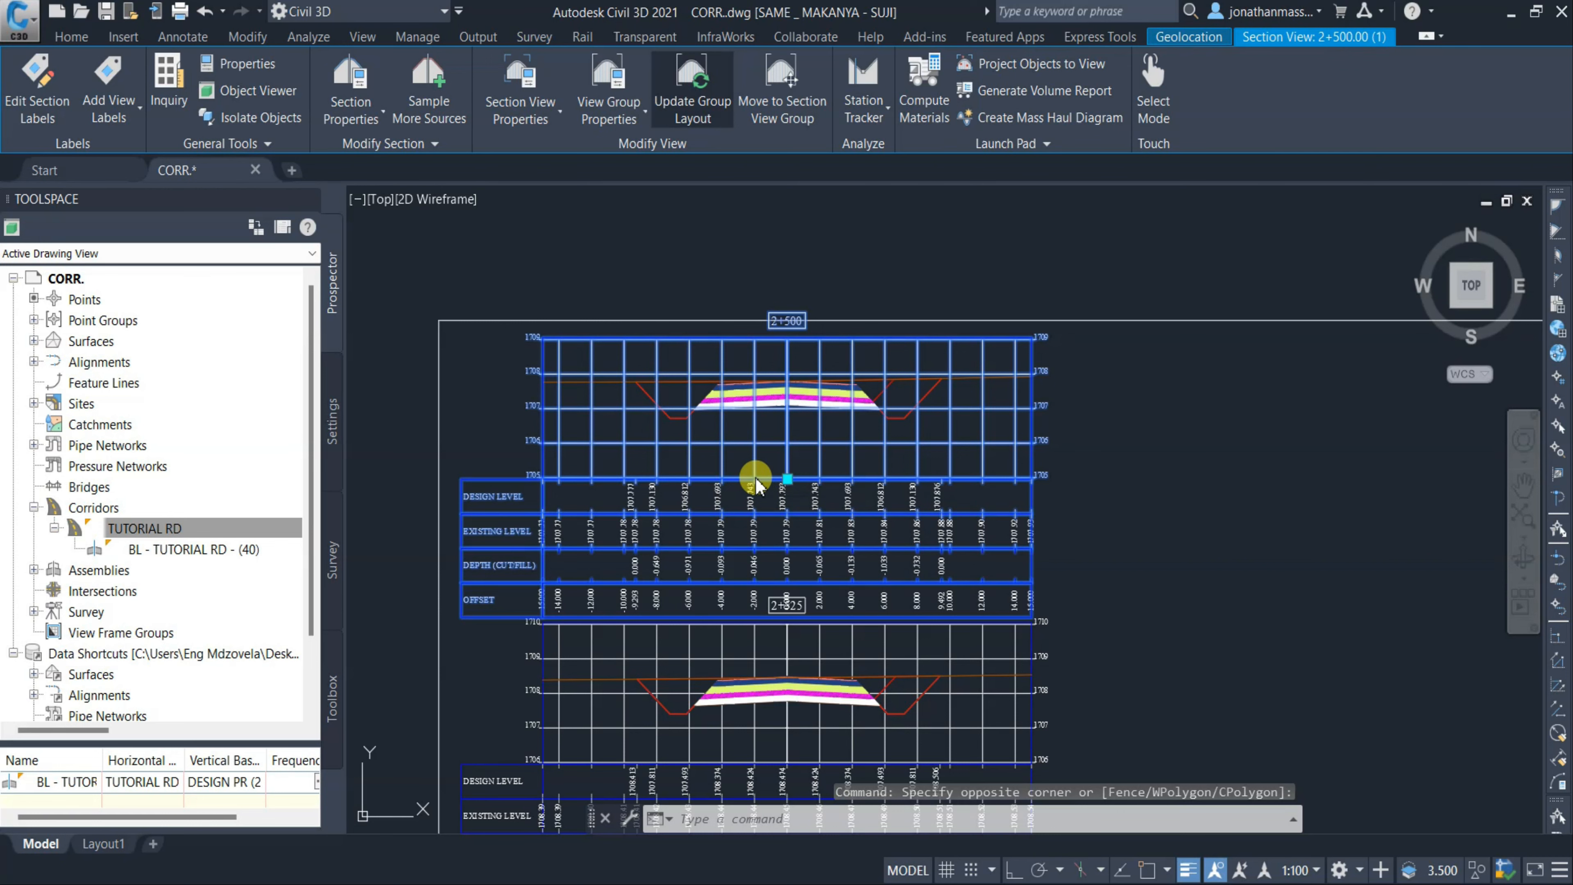
Examine the arrangement of the section views on the sheets along the row and back to the first sheet.
scroll(768, 496, down, 10)
mouse_move(715, 462)
middle_down()
mouse_move(1040, 502)
mouse_move(817, 482)
middle_up()
scroll(690, 544, up, 4)
scroll(797, 456, up, 1)
scroll(795, 457, down, 1)
middle_drag(1127, 472, 915, 467)
mouse_move(1189, 468)
middle_down()
mouse_move(873, 464)
mouse_move(935, 446)
middle_up()
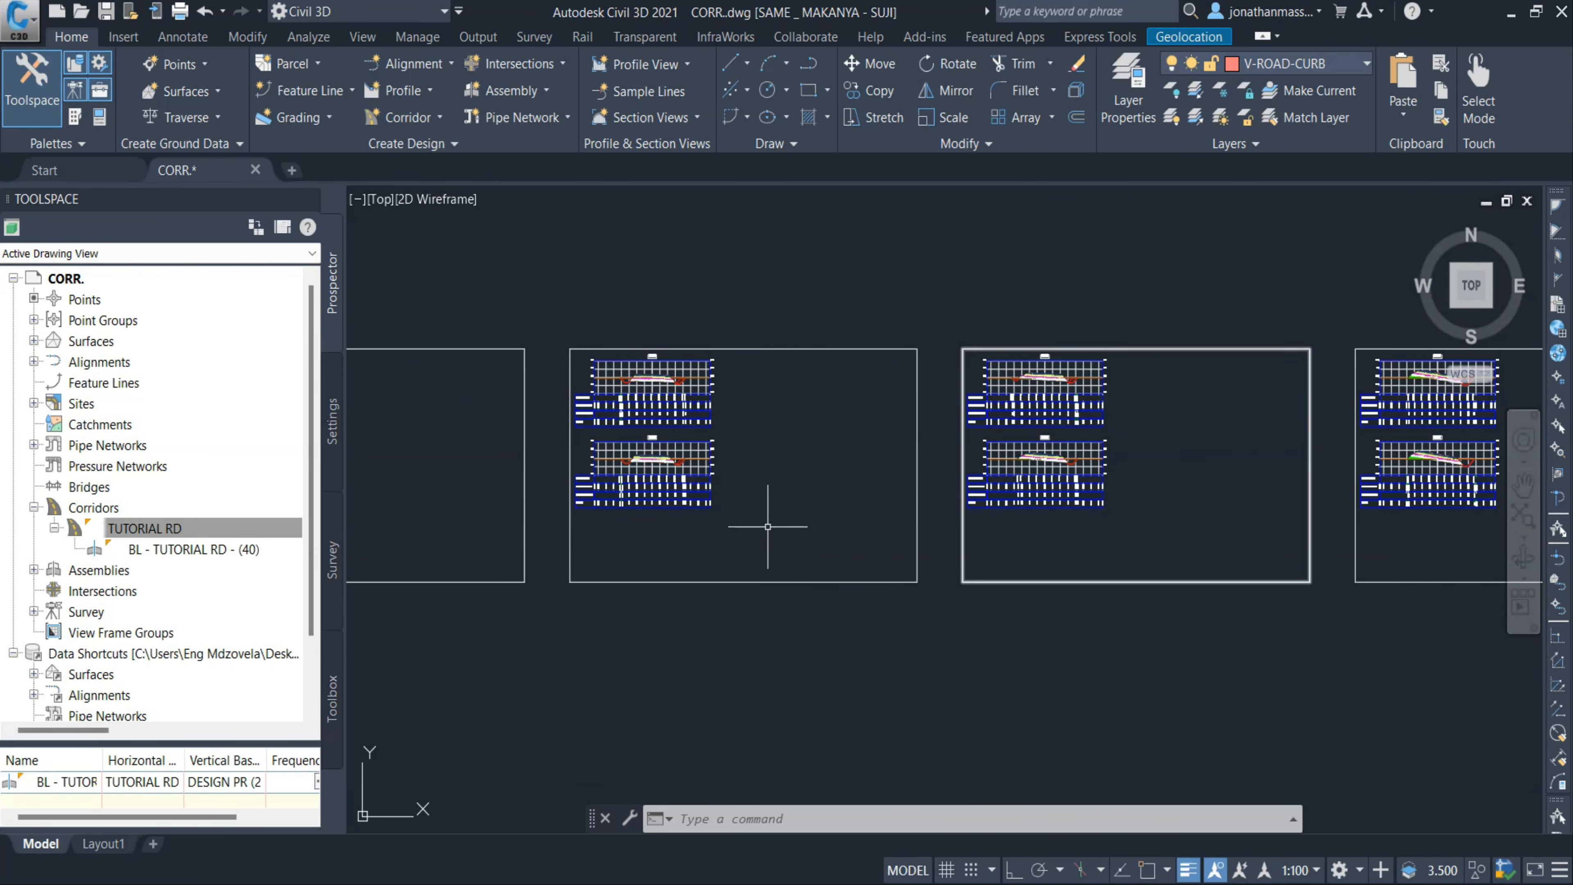
middle_drag(1168, 510, 1011, 535)
middle_drag(638, 452, 1032, 493)
middle_drag(721, 566, 1107, 556)
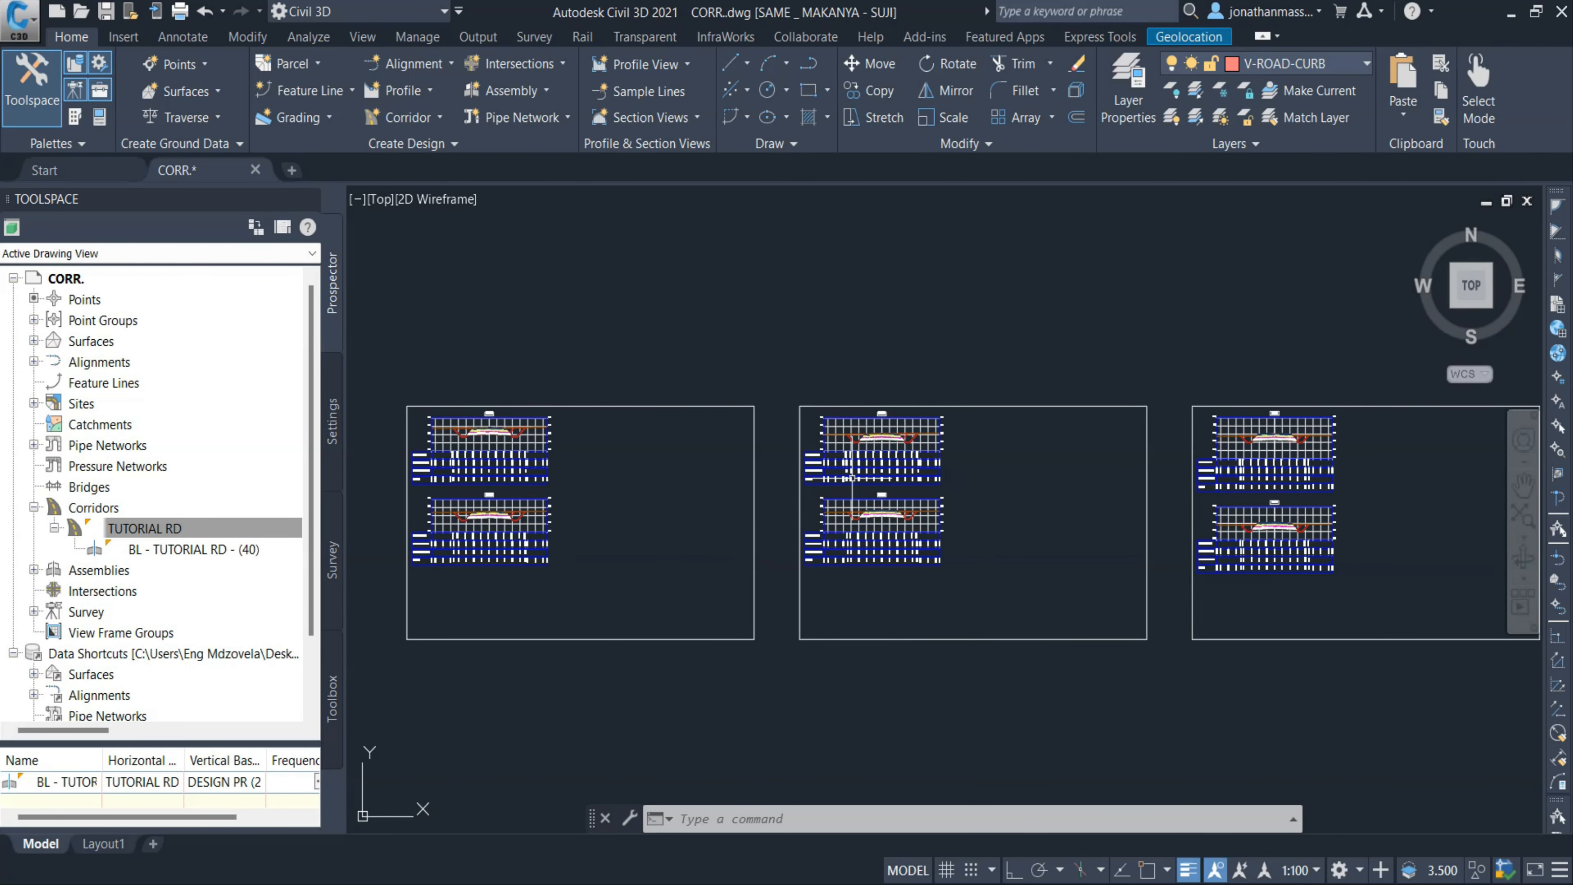
middle_drag(595, 541, 929, 546)
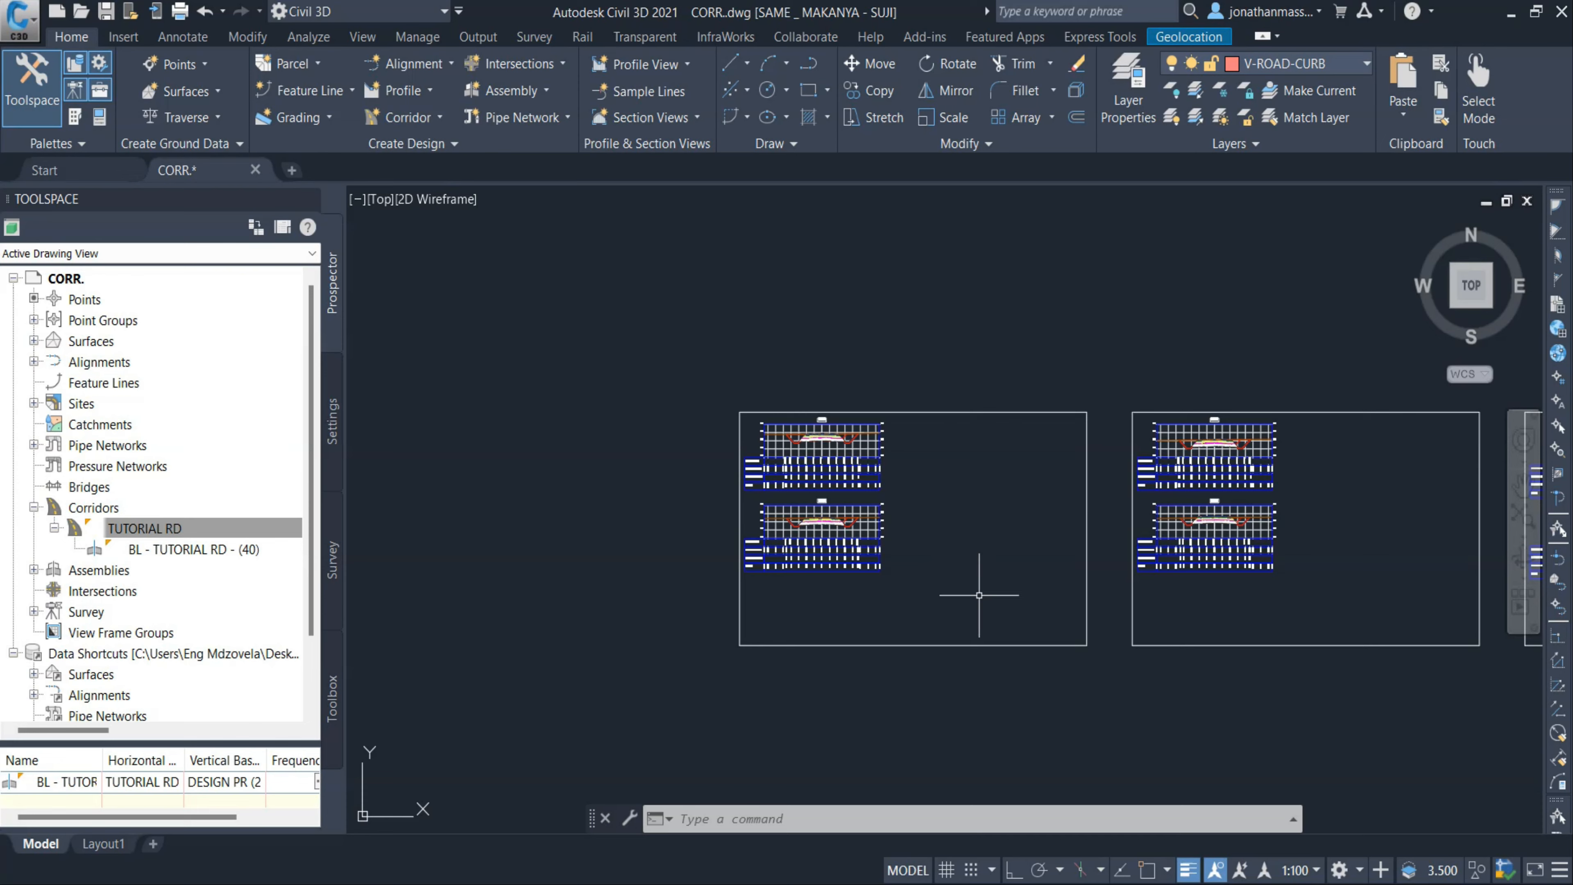
scroll(799, 494, up, 4)
scroll(807, 497, down, 5)
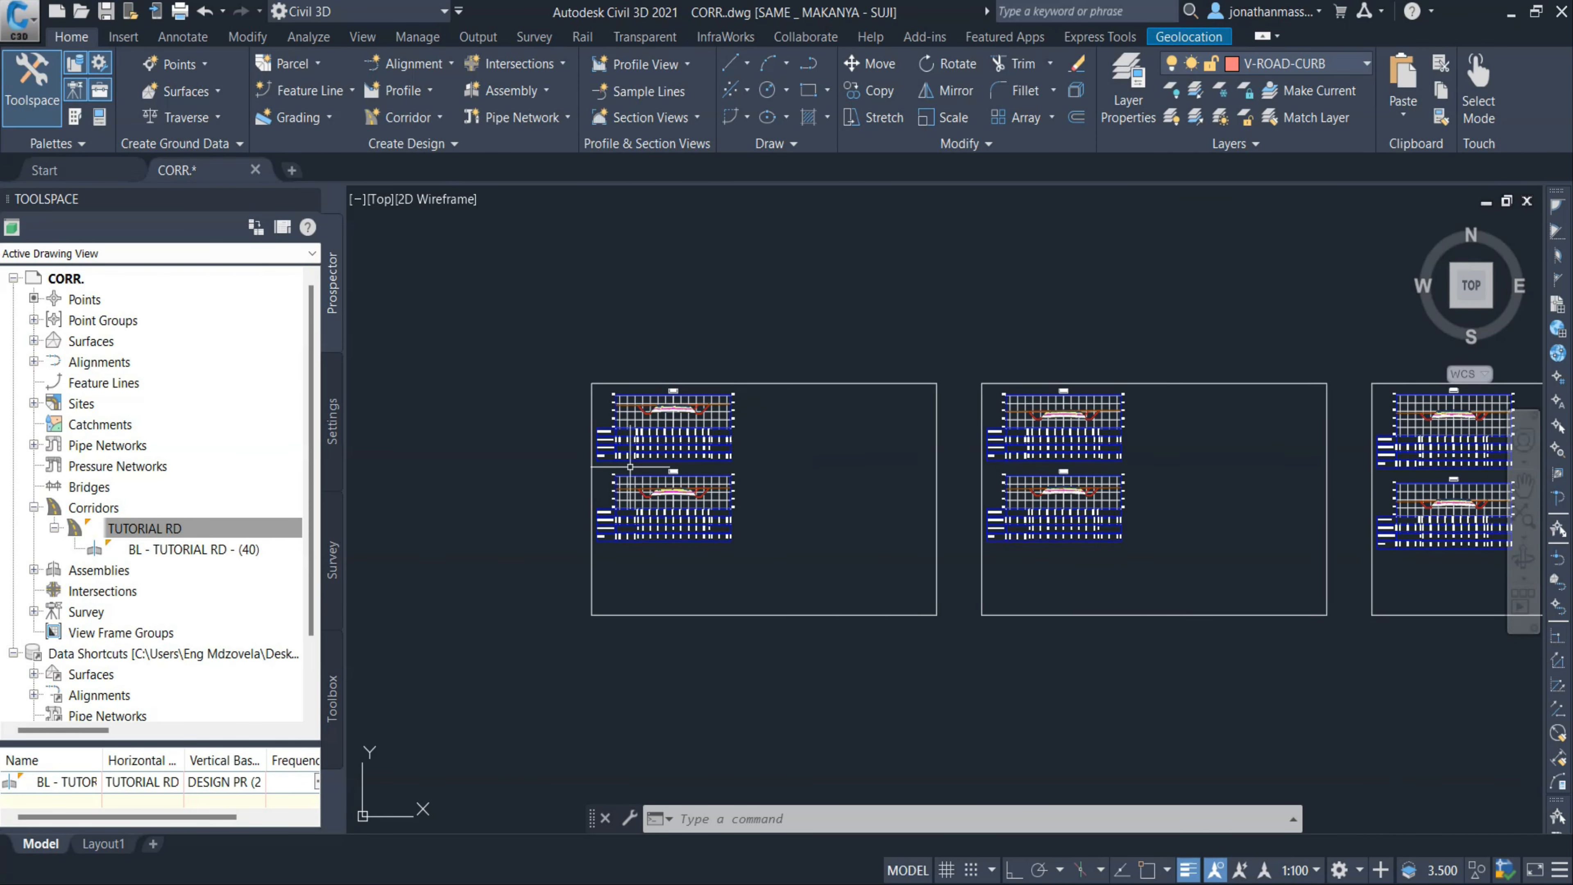
scroll(702, 463, up, 1)
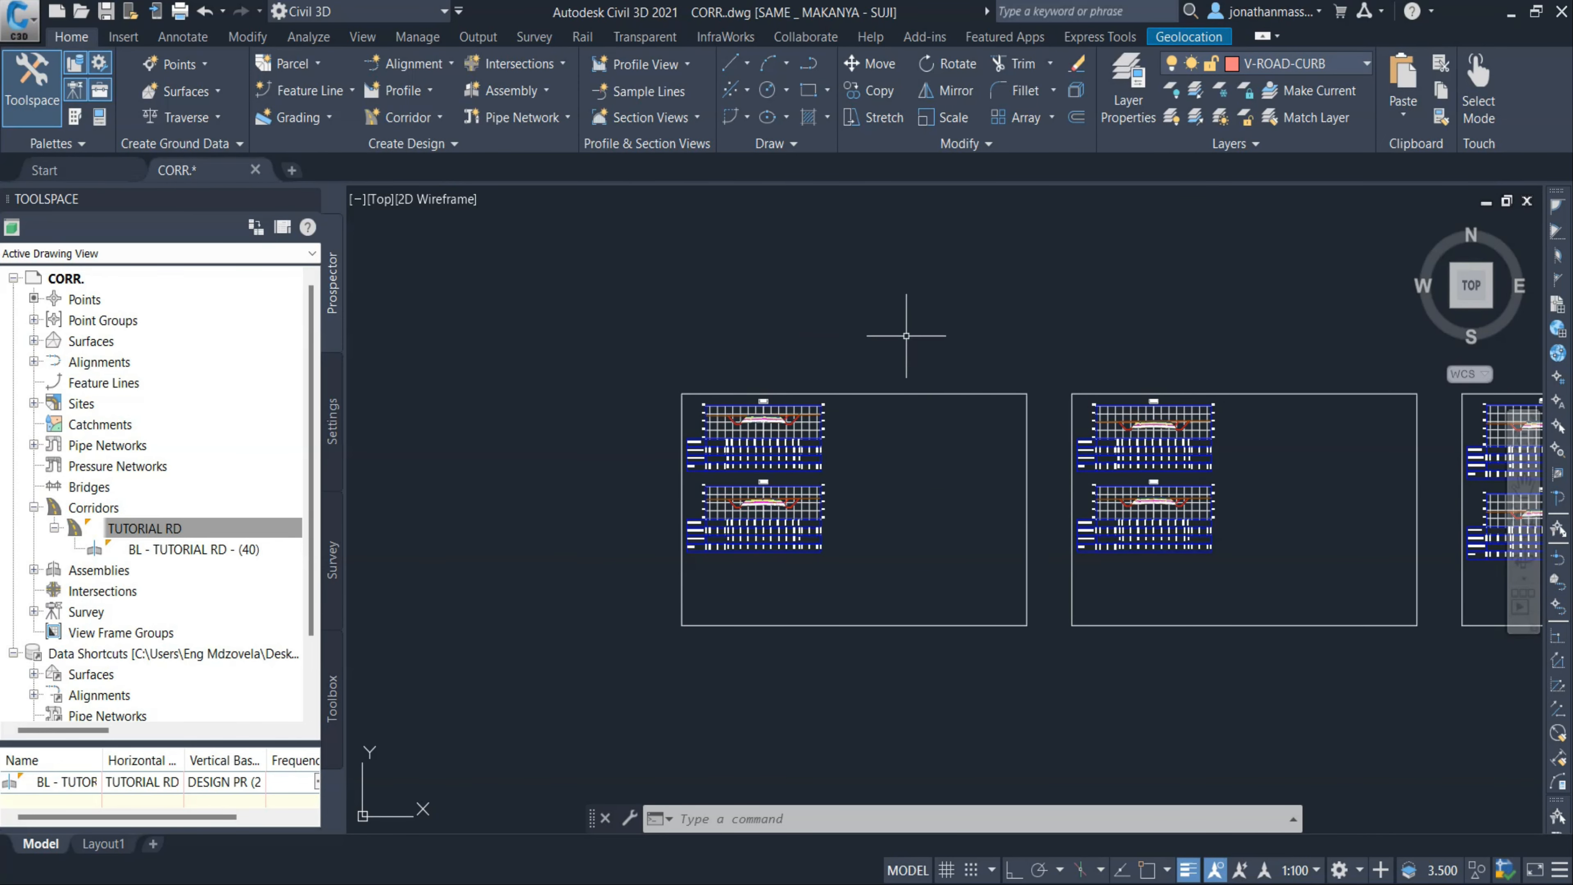
Edit the JBM PLOT group plot style of the first sheet and apply a column spacing of 35 mm between section views.
click(680, 495)
right_click(654, 271)
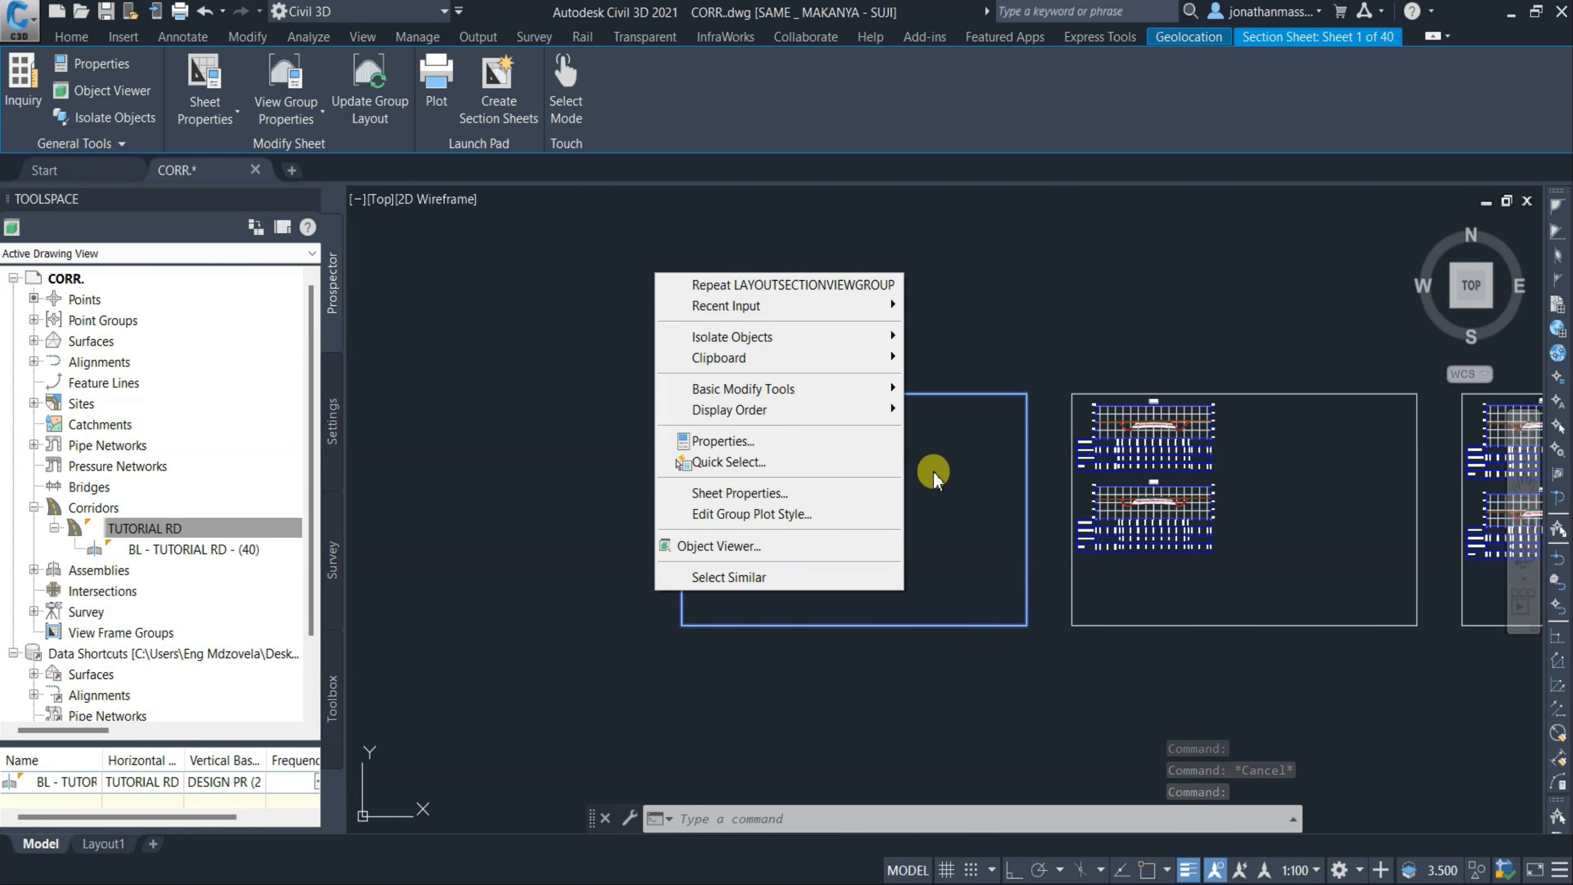
click(836, 514)
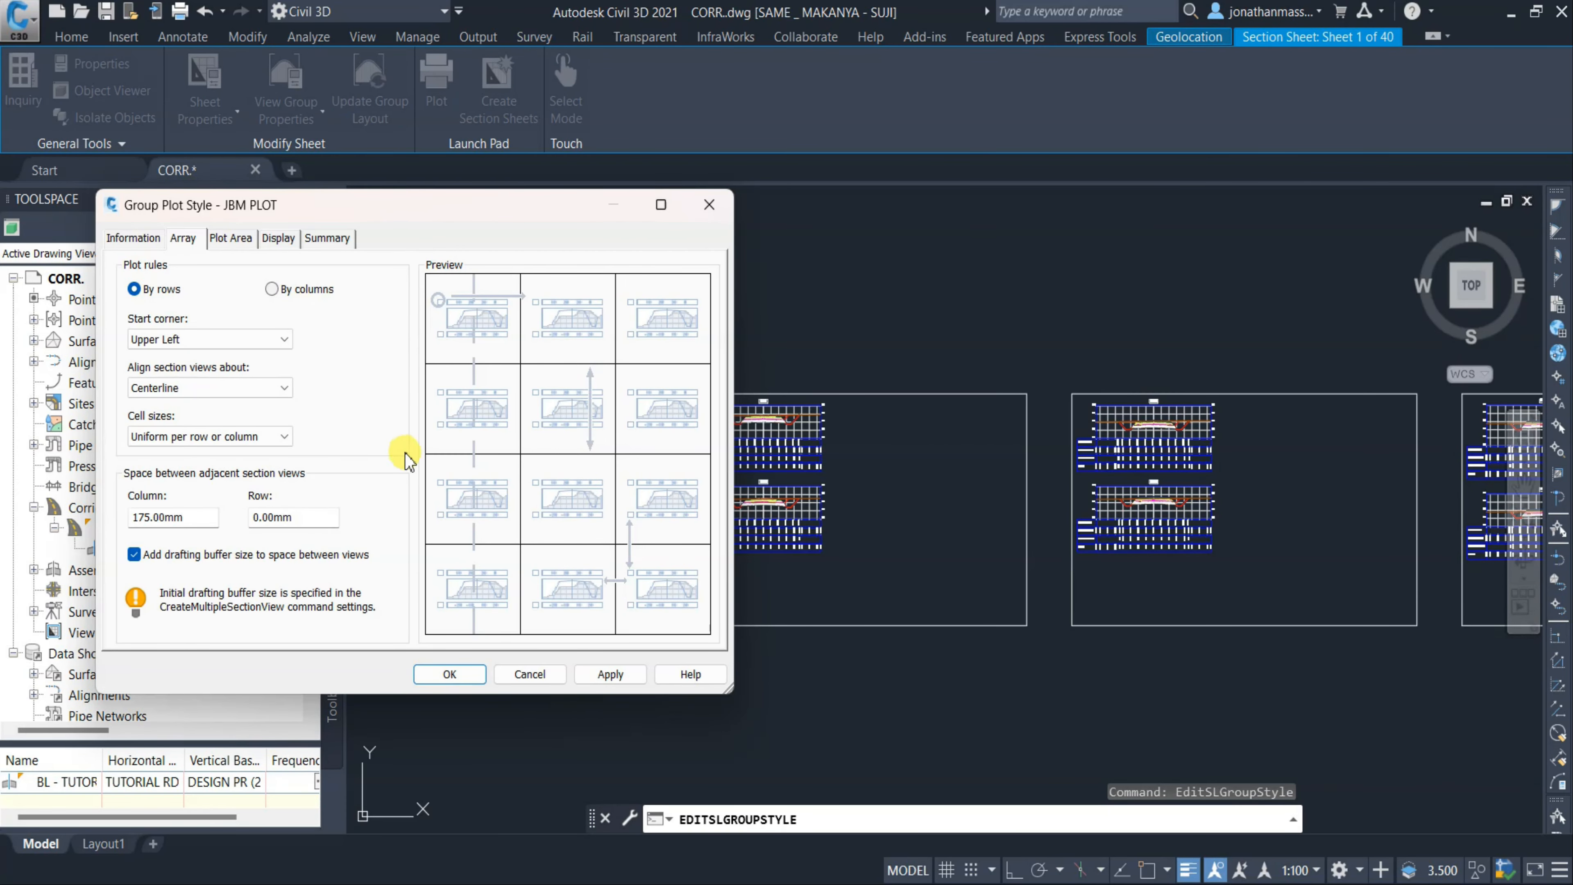
double_click(198, 518)
text(25)
text(5)
click(612, 678)
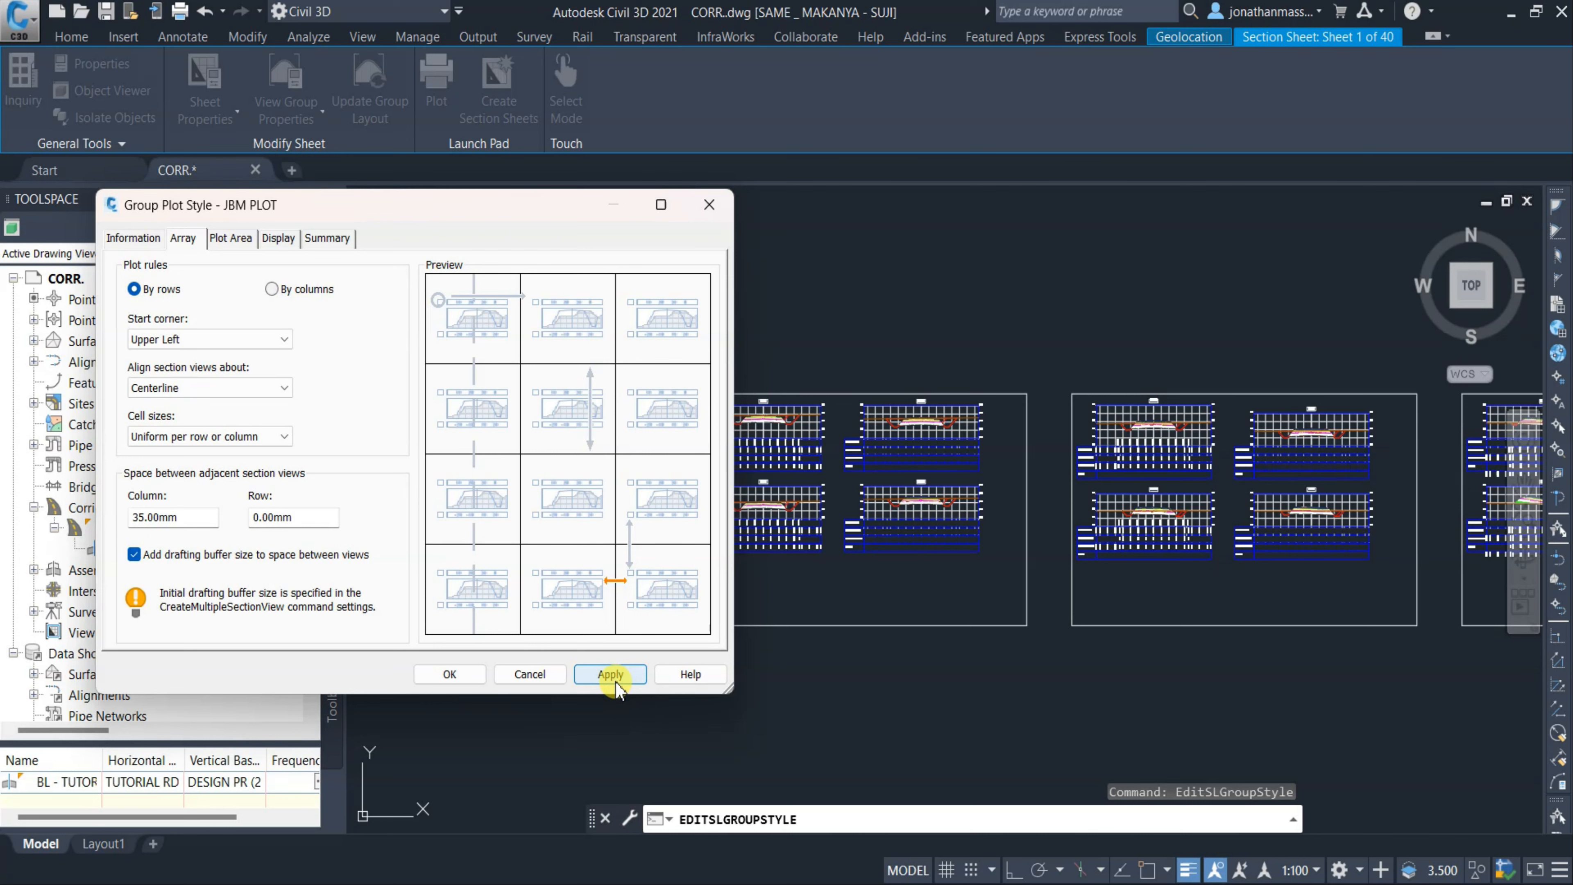
Set the spacing between adjacent section views to 75 mm for columns and 50 mm for rows.
double_click(259, 517)
text(15)
click(613, 677)
double_click(259, 518)
text(25)
click(614, 676)
double_click(257, 517)
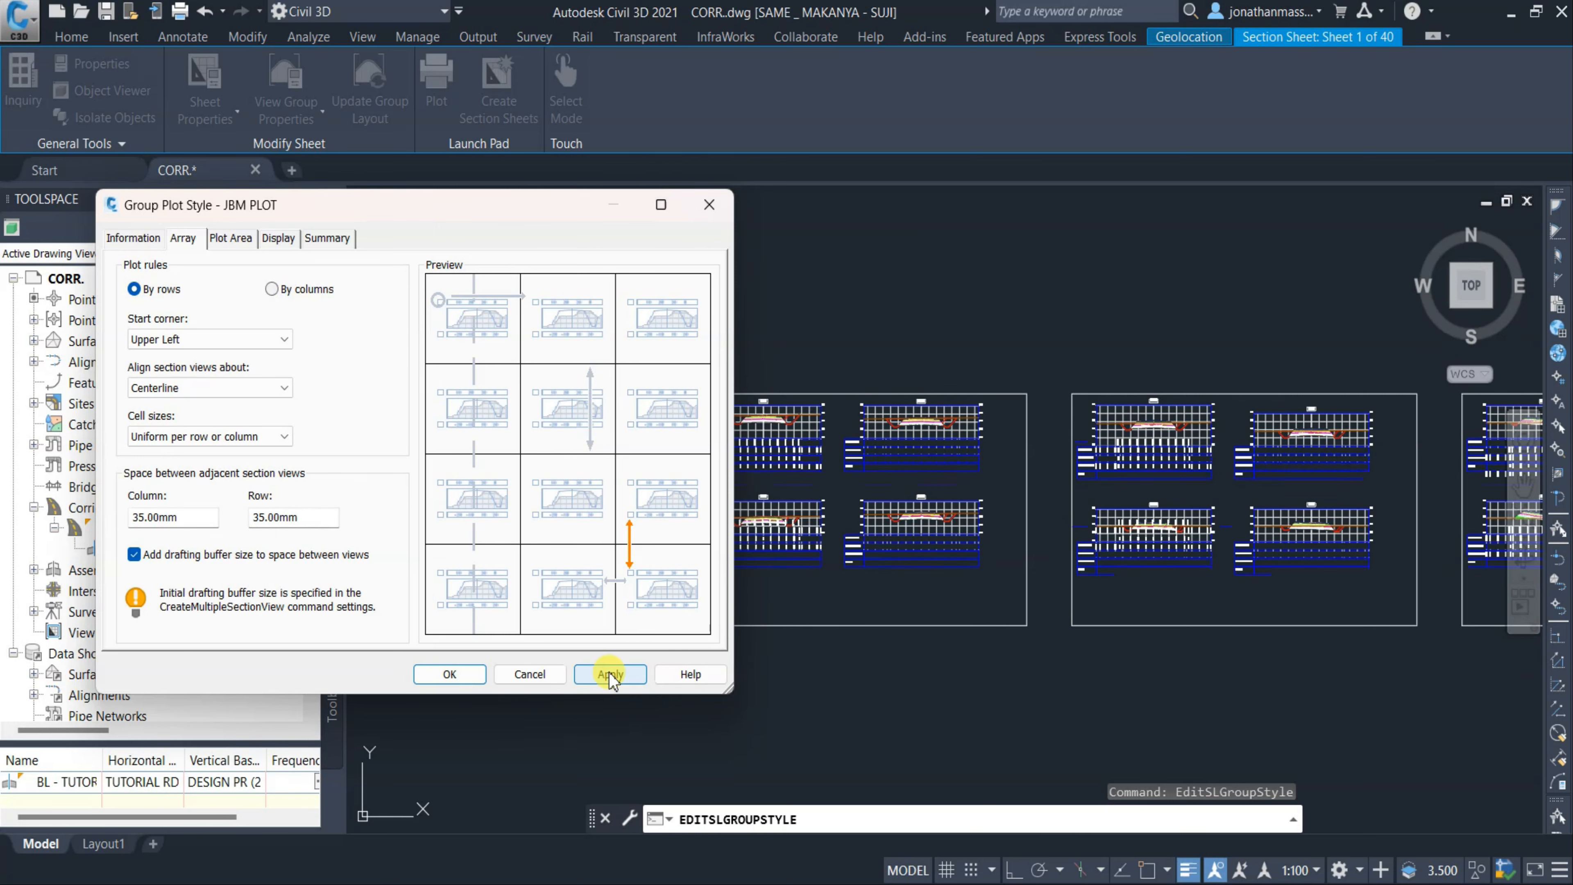
click(613, 675)
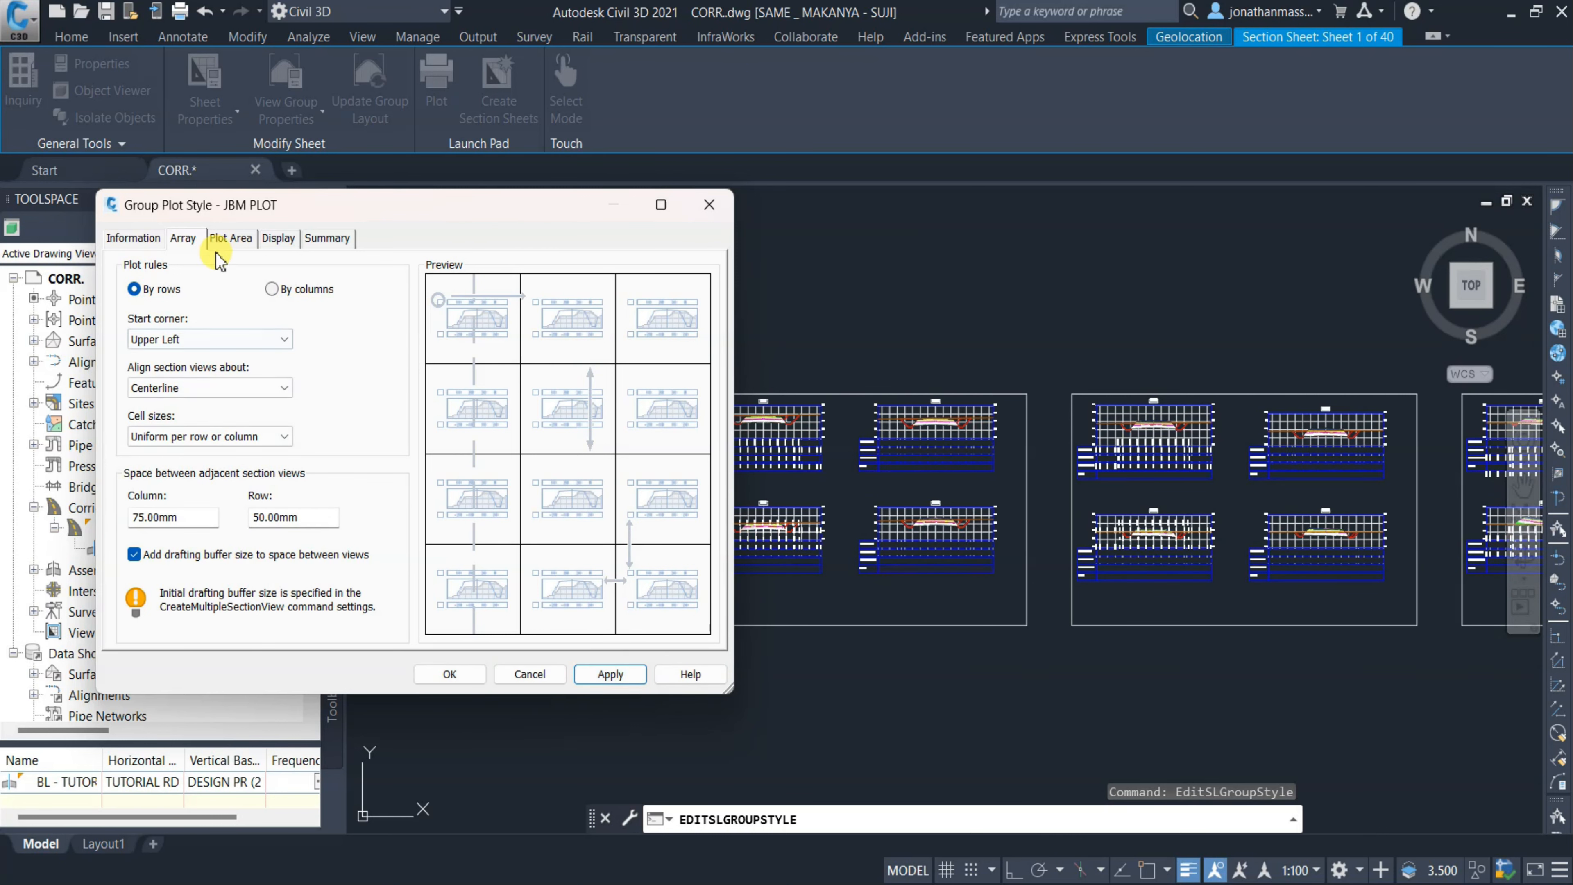
Apply a horizontal major spacing of 15 mm to the plot area grid of the group plot style.
click(239, 243)
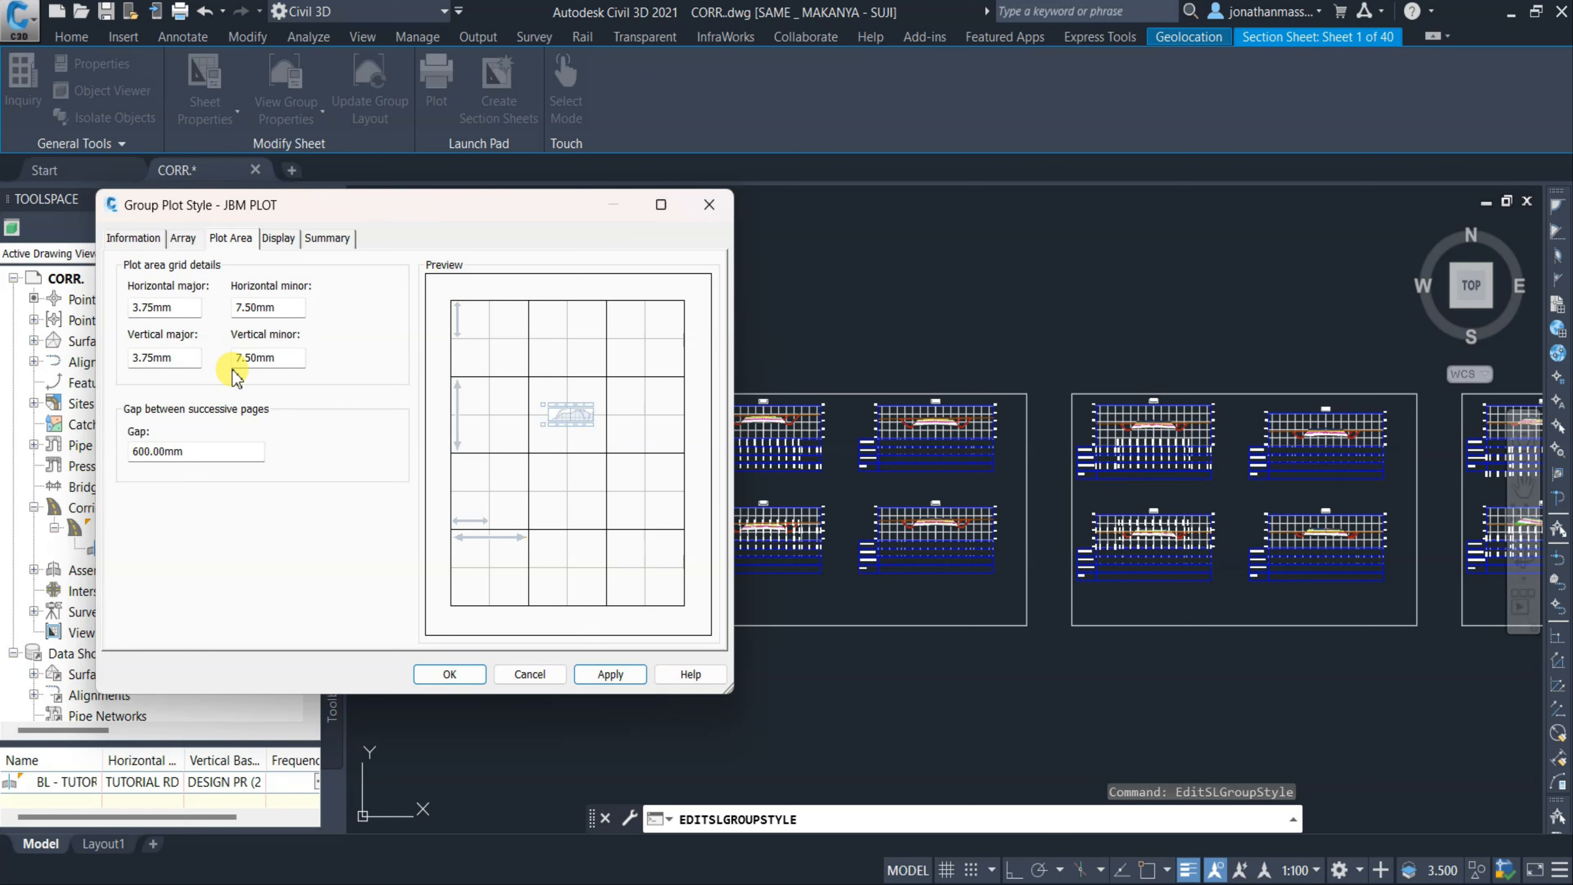
double_click(155, 308)
text(5)
click(606, 672)
drag(178, 308, 122, 303)
text(15)
click(612, 674)
Set the plot area grid's vertical major and horizontal major spacing to 25 mm and accept the group plot style.
drag(179, 358, 123, 360)
text(5)
click(611, 673)
text(25)
click(610, 673)
drag(180, 308, 124, 306)
text(25)
click(610, 673)
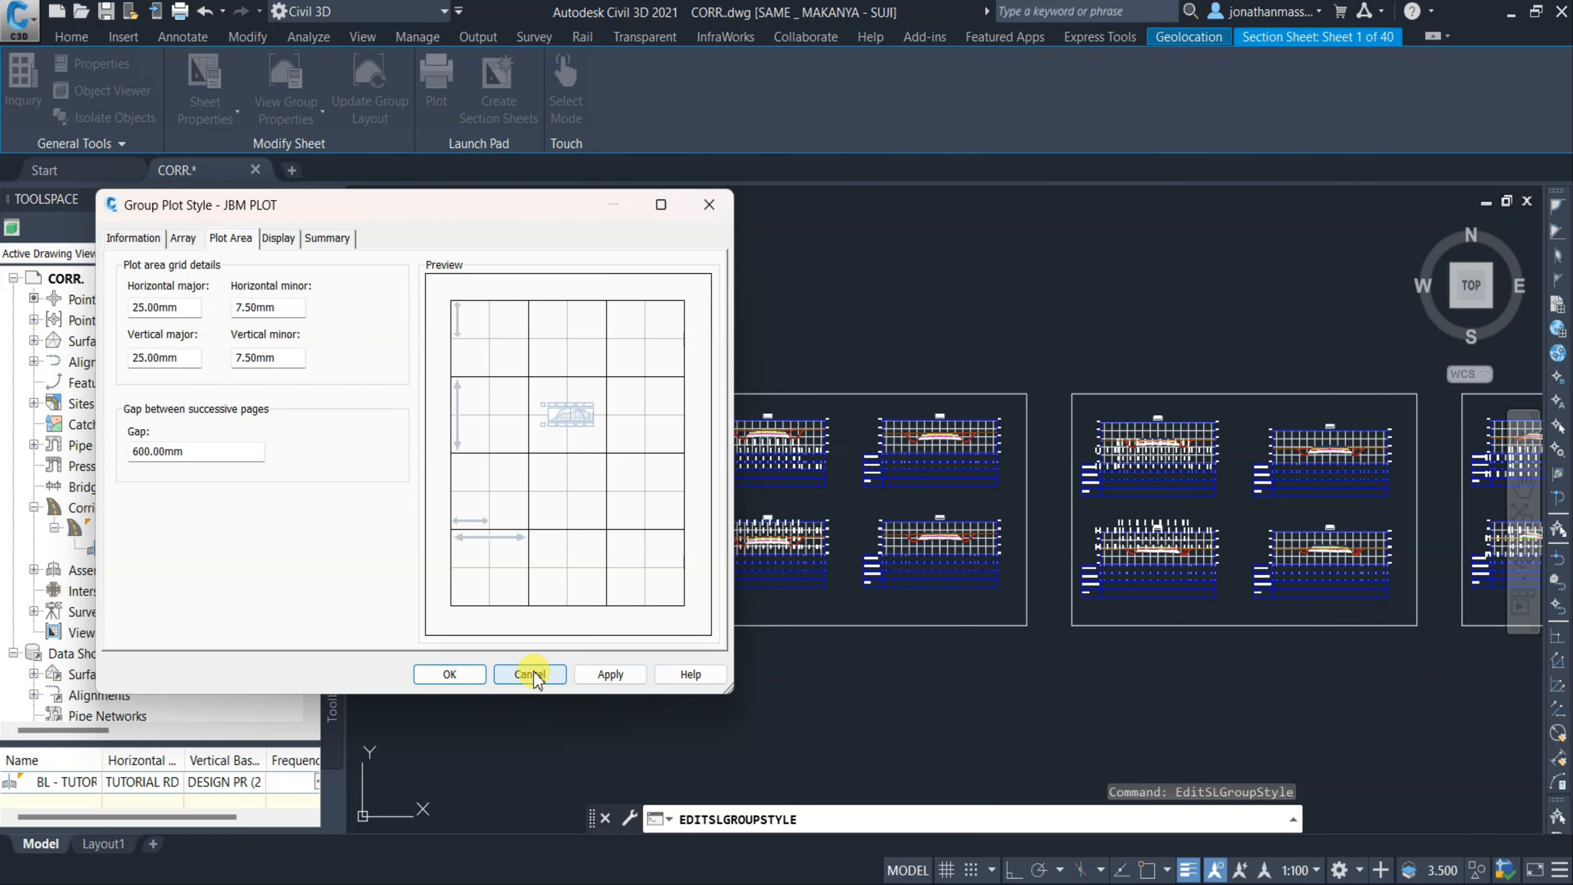
click(447, 672)
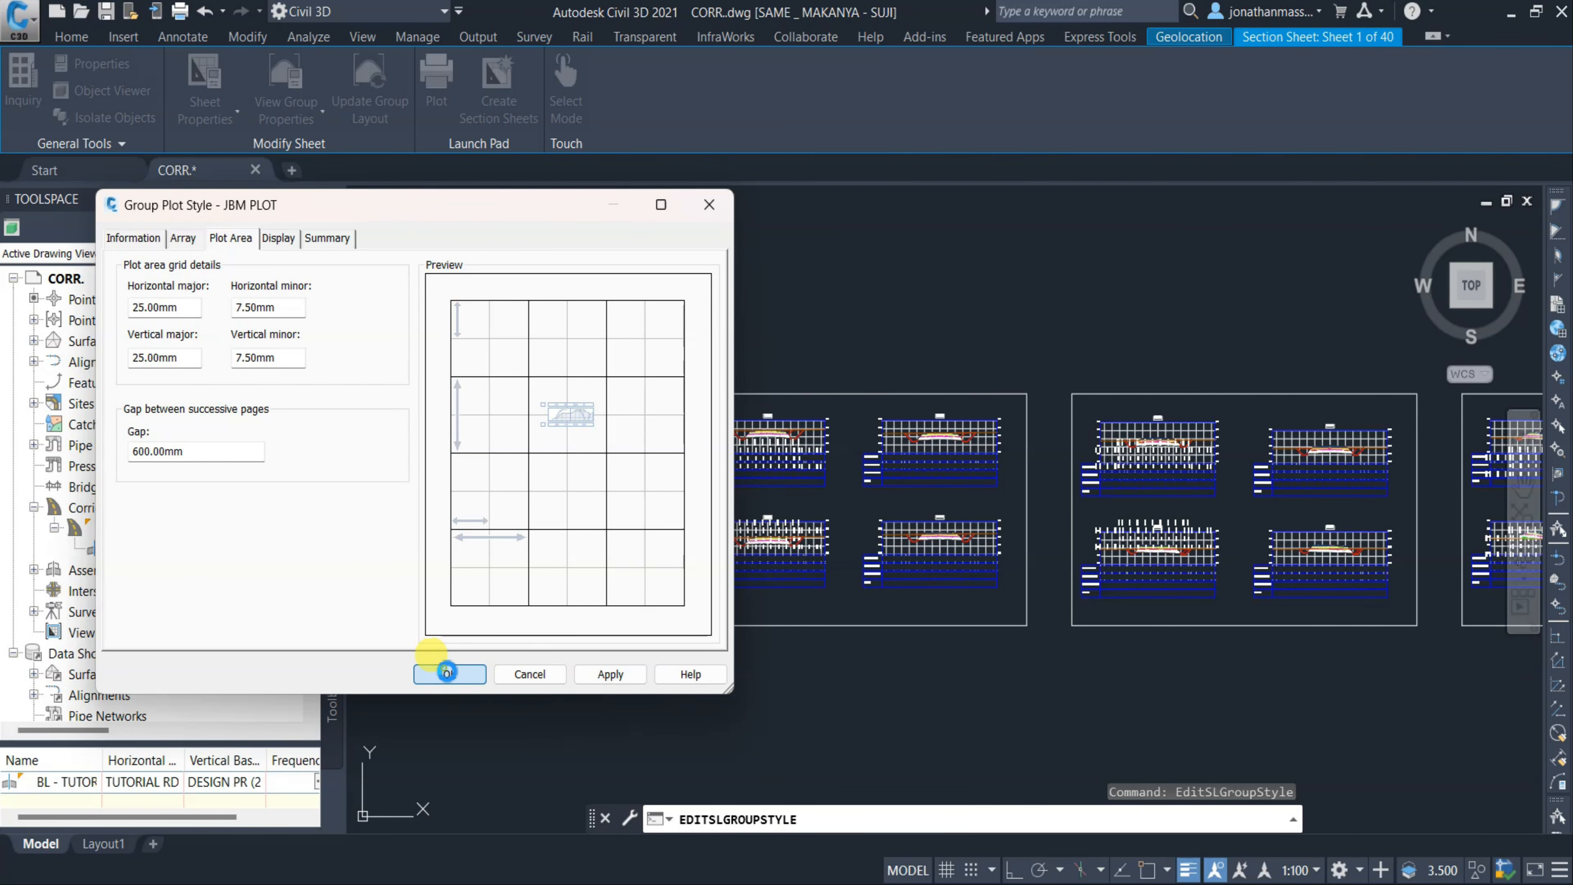
Examine how the section views are arranged and spaced on the sheets, checking the first sheet closely.
middle_click(379, 516)
middle_click(379, 516)
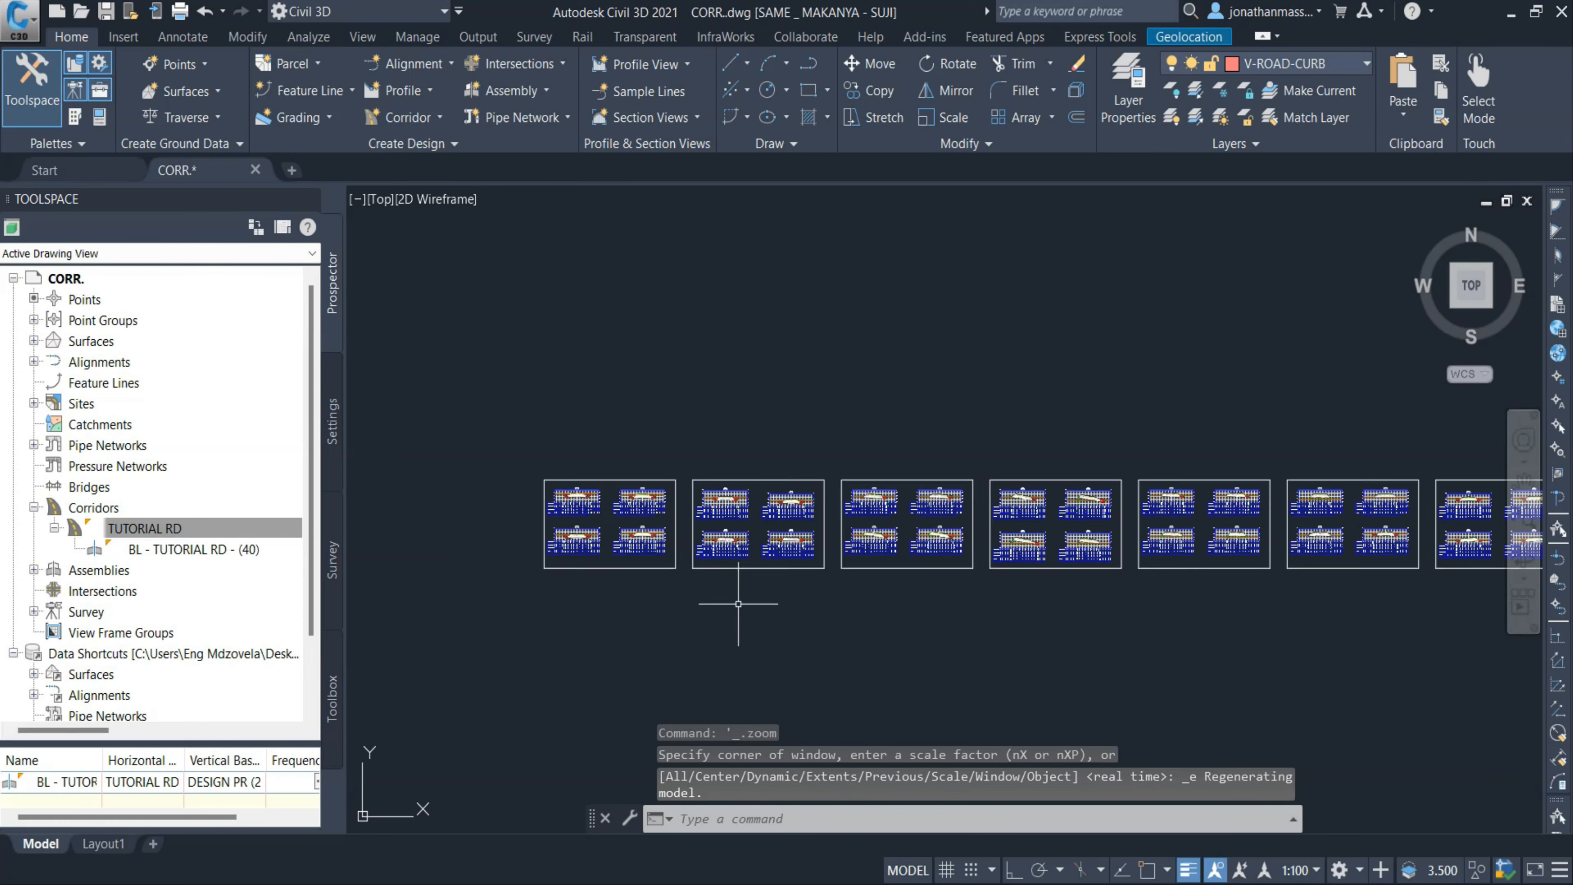
scroll(638, 527, up, 3)
scroll(638, 527, up, 3)
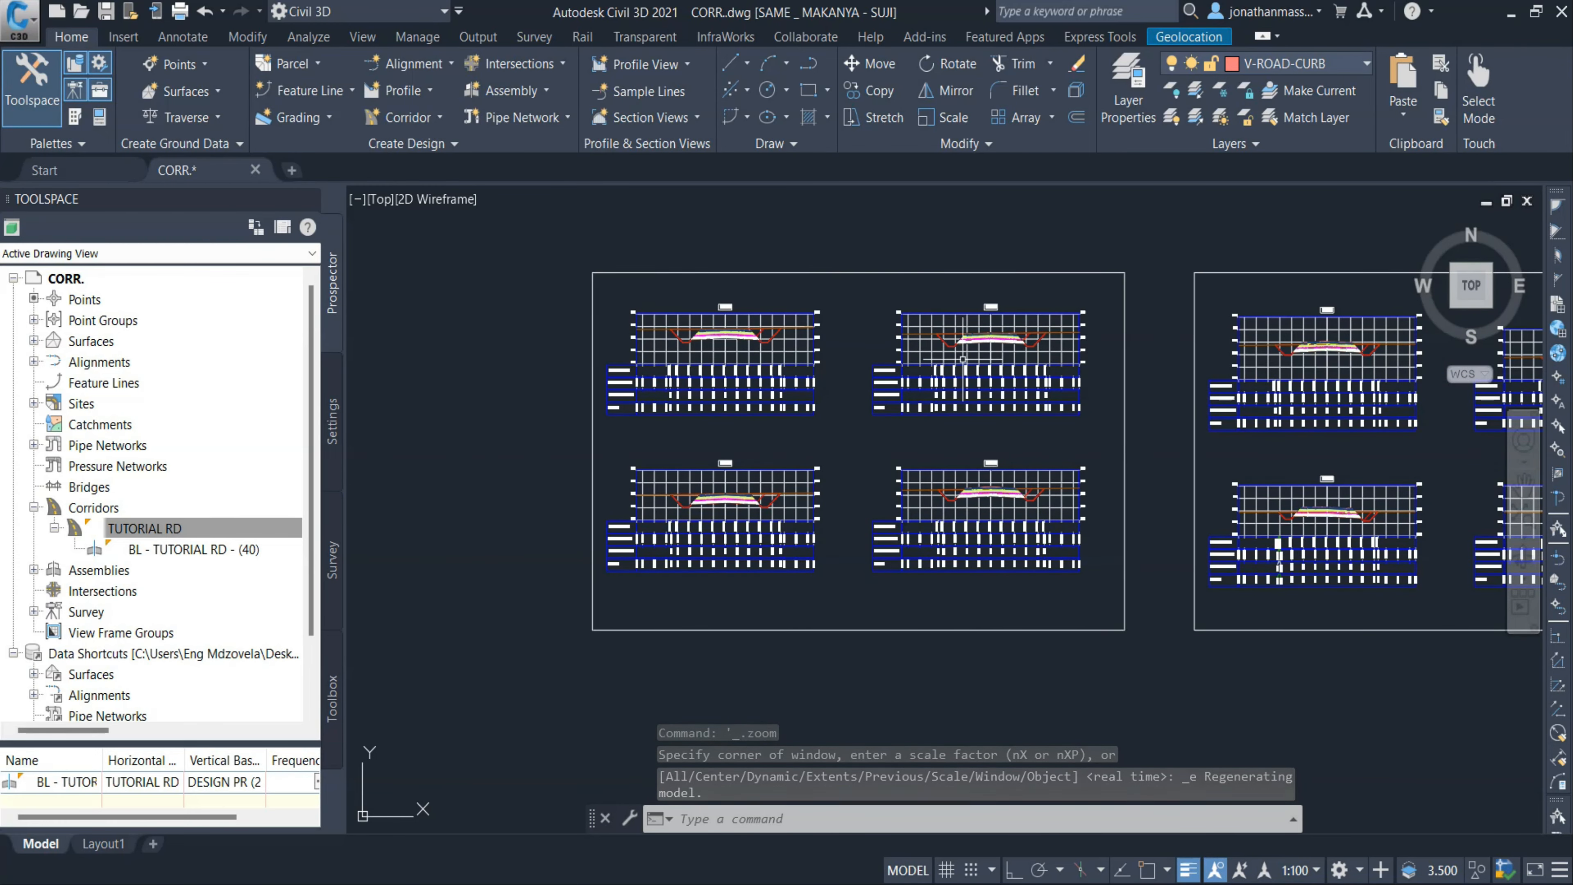
scroll(586, 528, down, 4)
mouse_move(1160, 550)
middle_down()
mouse_move(1054, 483)
mouse_move(772, 429)
mouse_move(683, 383)
mouse_move(548, 406)
middle_up()
middle_drag(1022, 388, 1158, 441)
scroll(877, 399, down, 4)
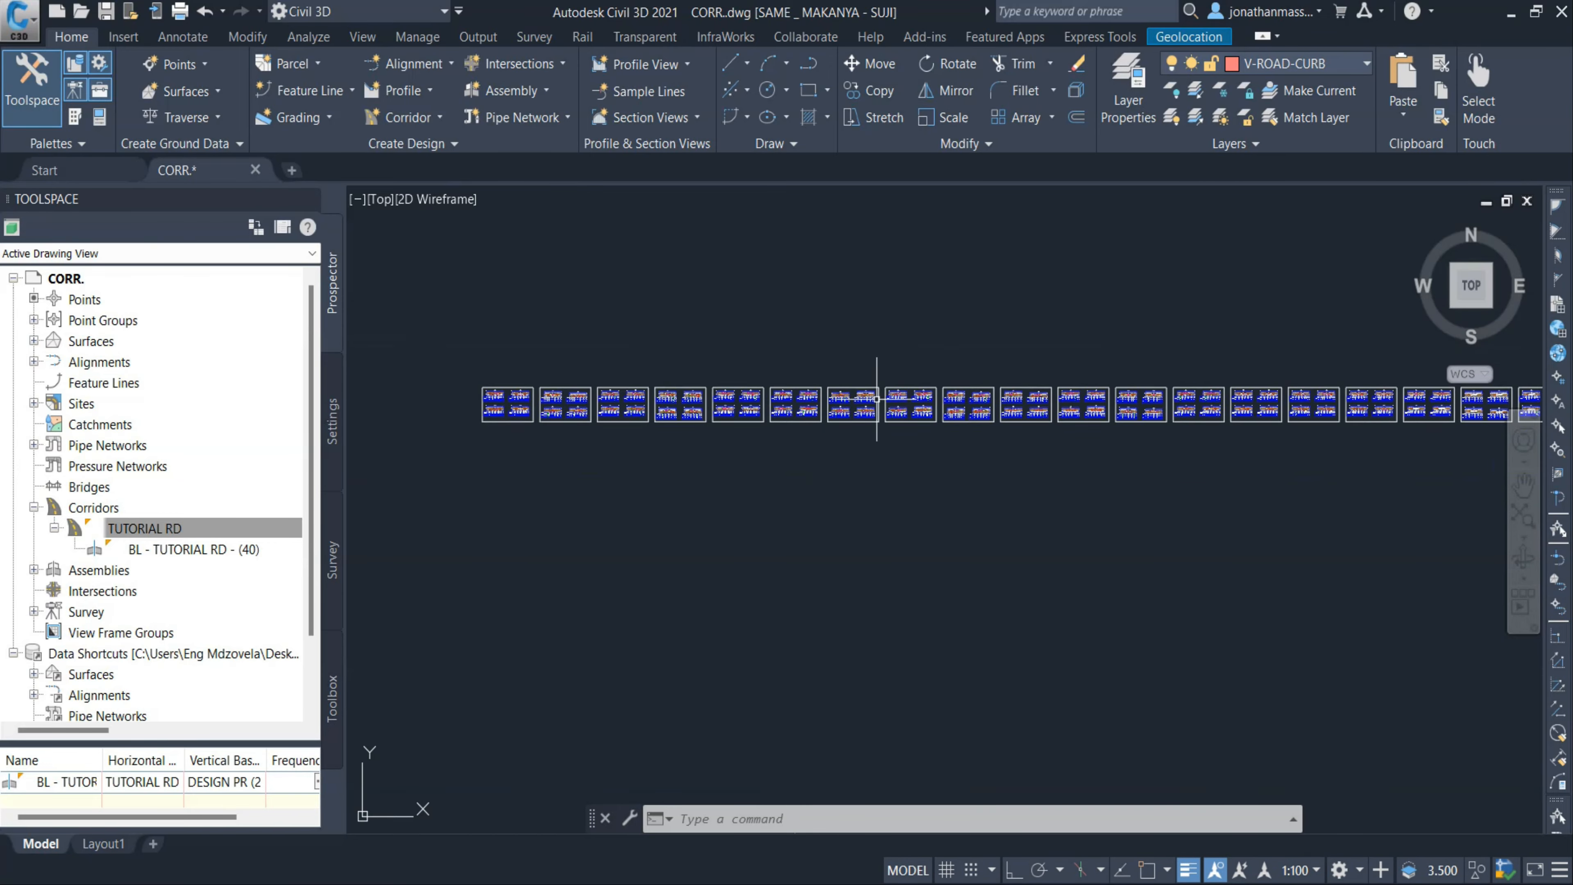
scroll(801, 398, up, 10)
scroll(716, 283, up, 5)
scroll(614, 263, down, 5)
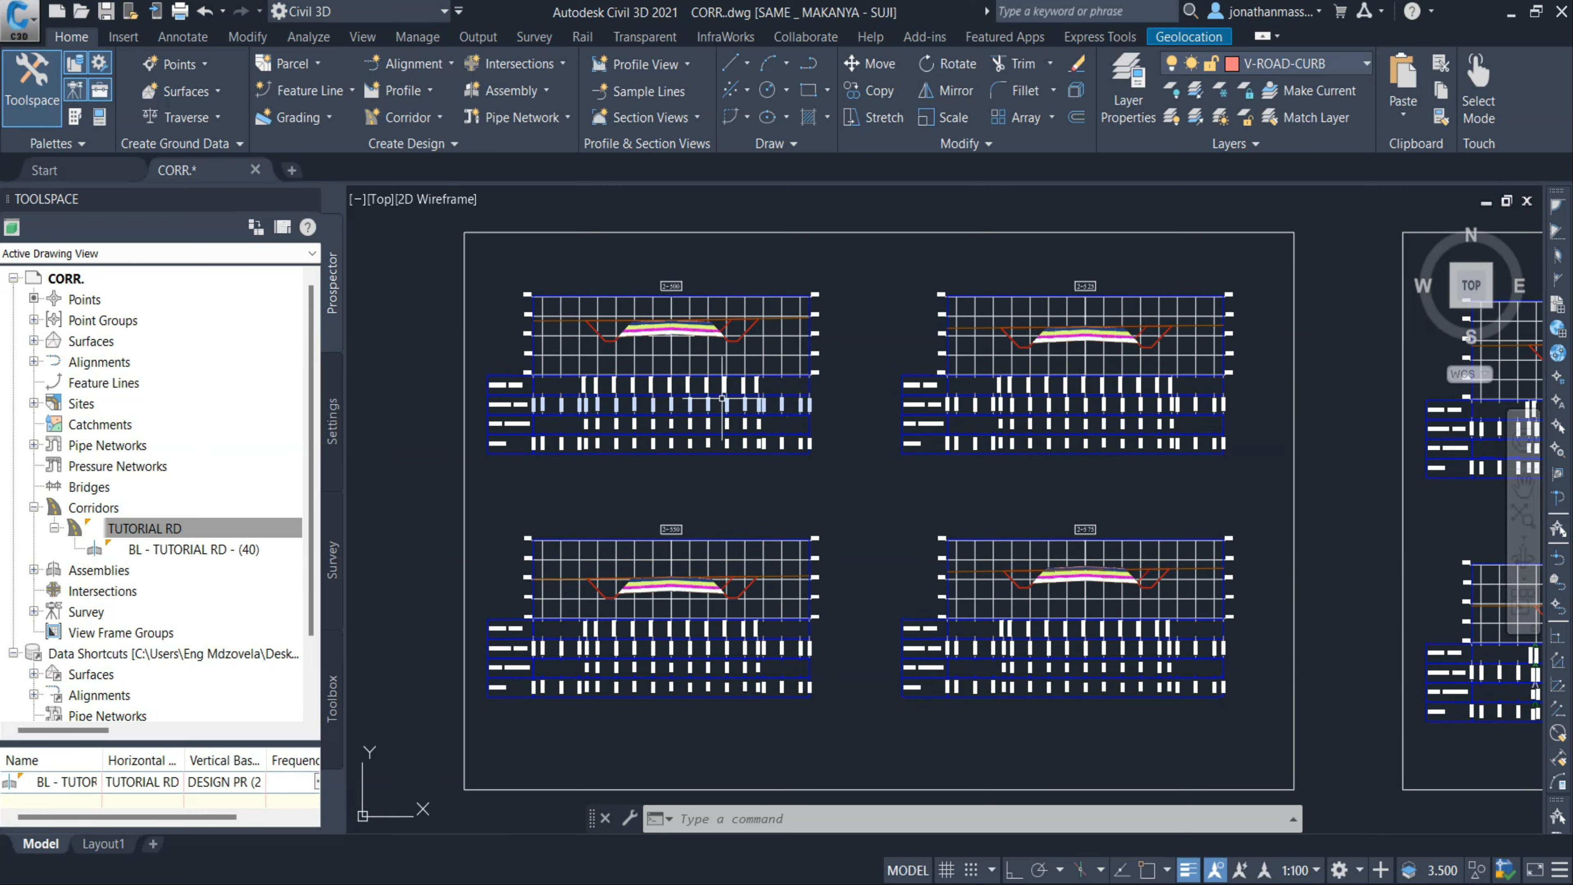
middle_drag(722, 399, 733, 420)
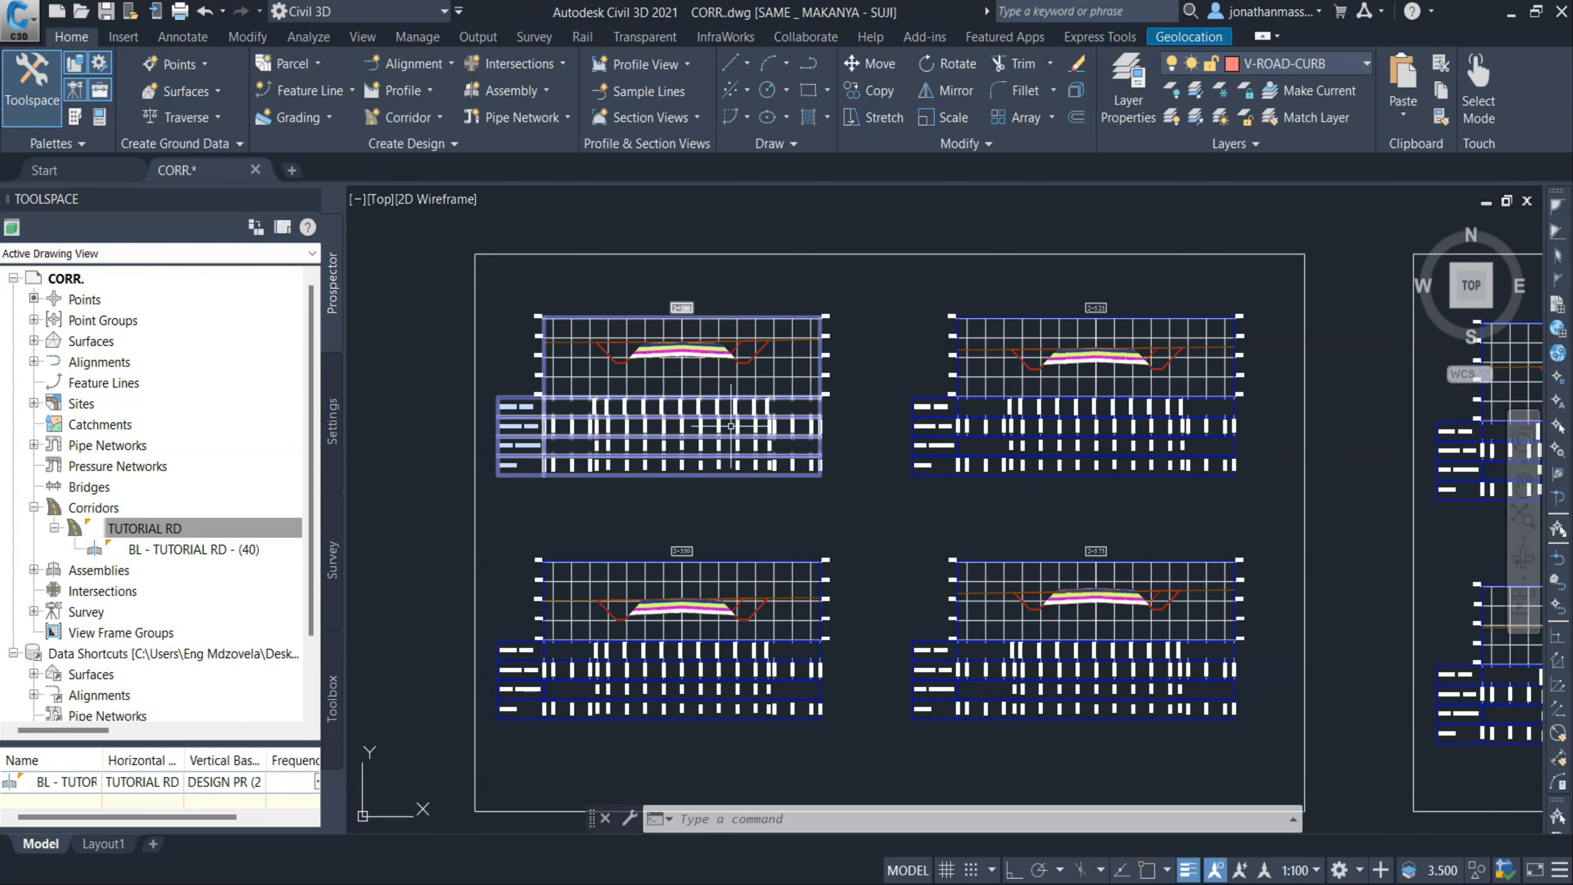
mouse_move(709, 433)
scroll(493, 425, down, 2)
middle_drag(474, 440, 592, 440)
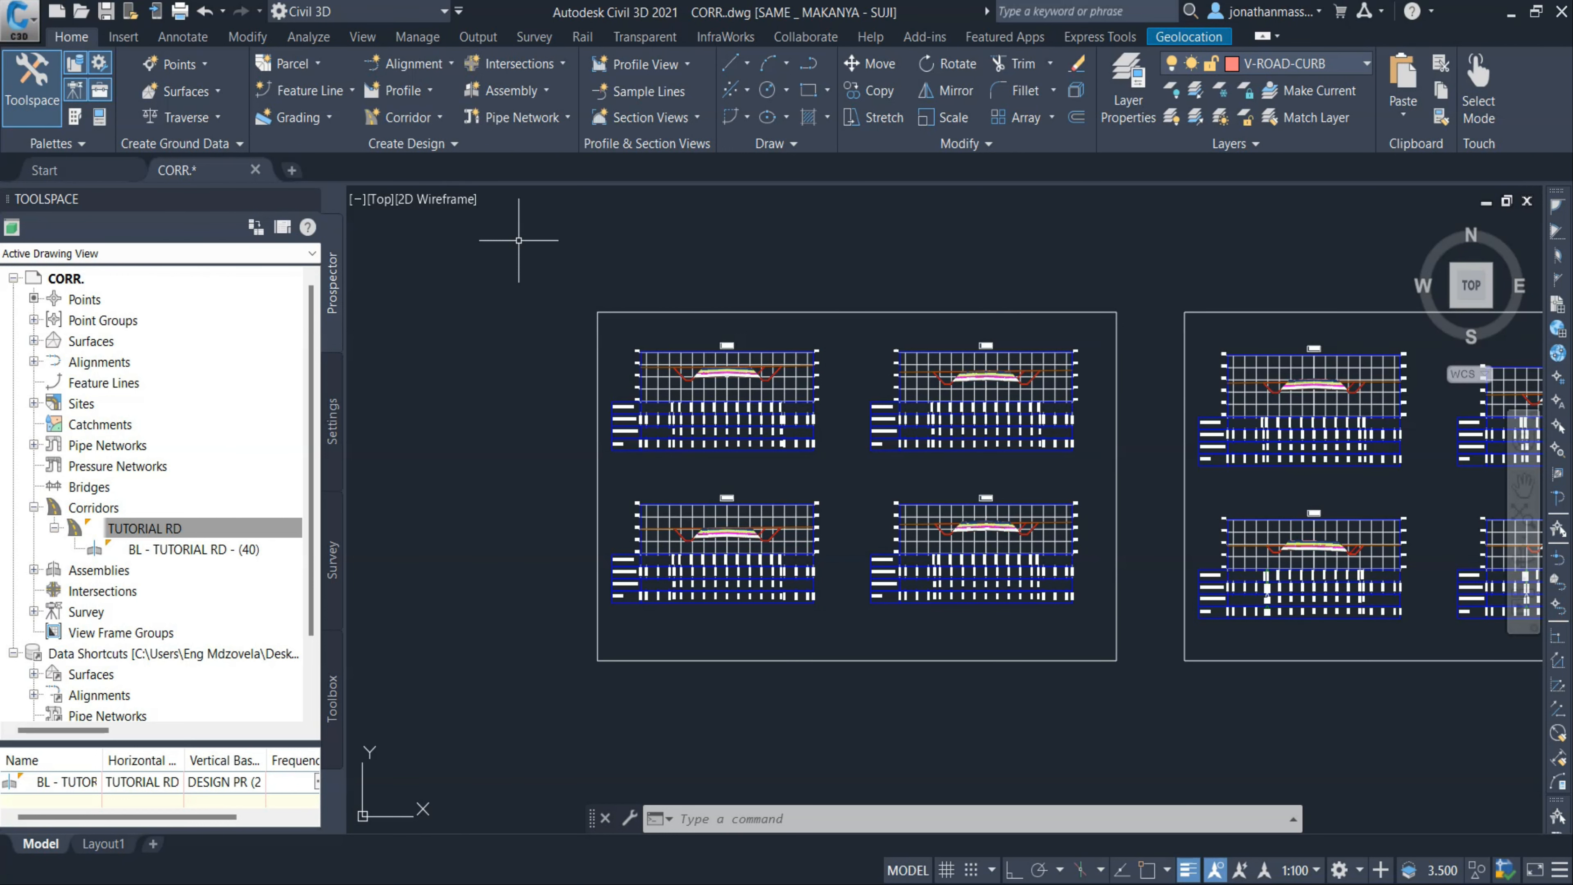
middle_drag(519, 240, 514, 236)
Create section sheets for TUTORIAL RD from sample line group SL Collection - 1 in New Sheet Set 1, allowing the drawing to be saved.
click(478, 36)
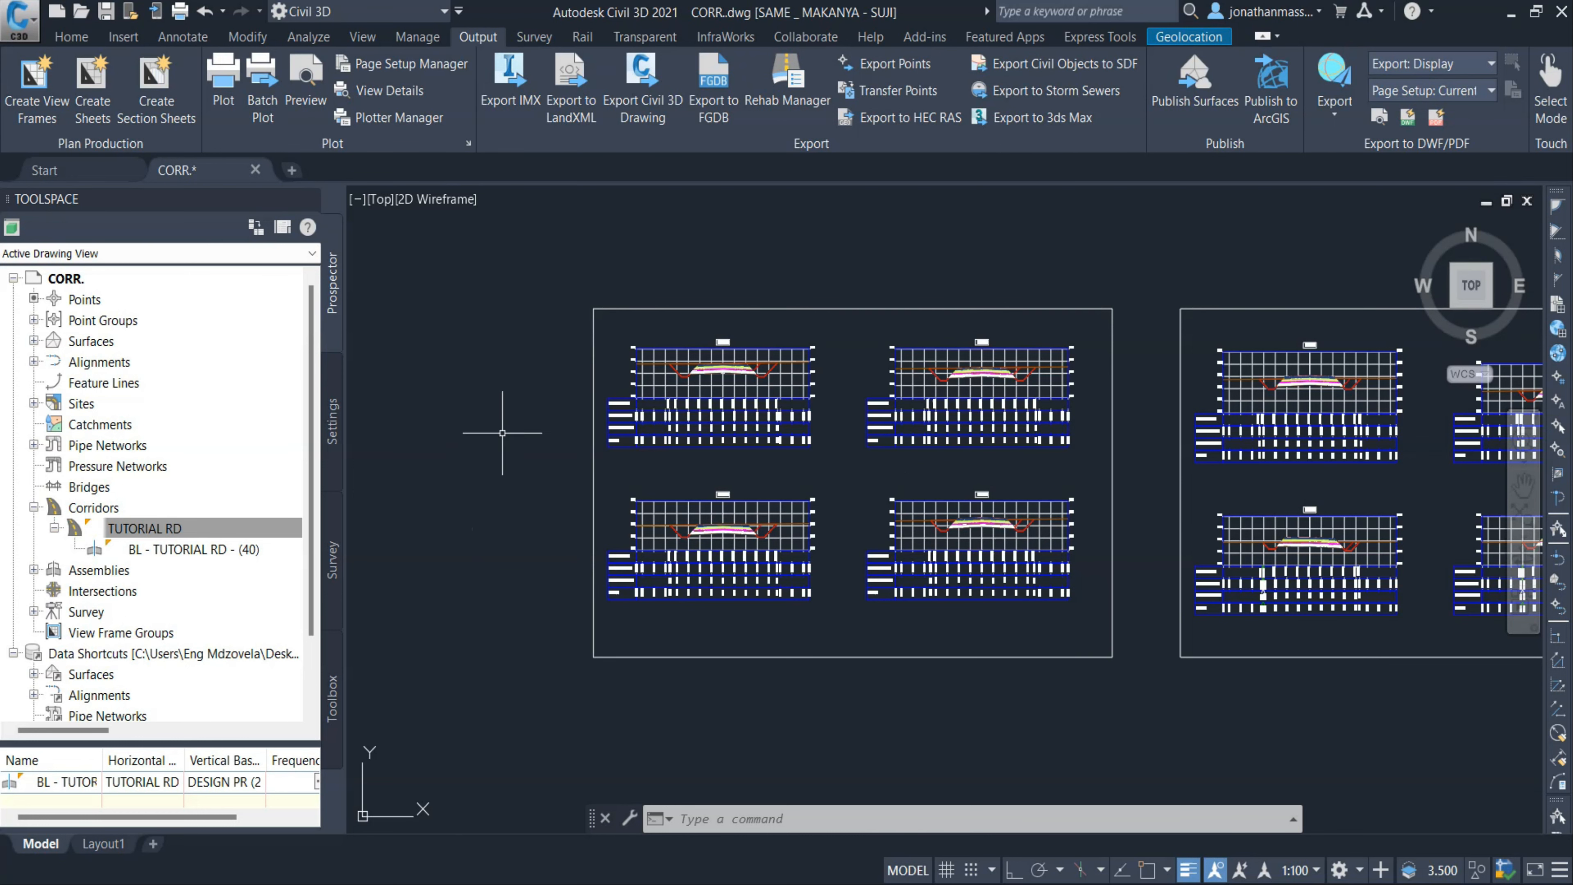
click(167, 117)
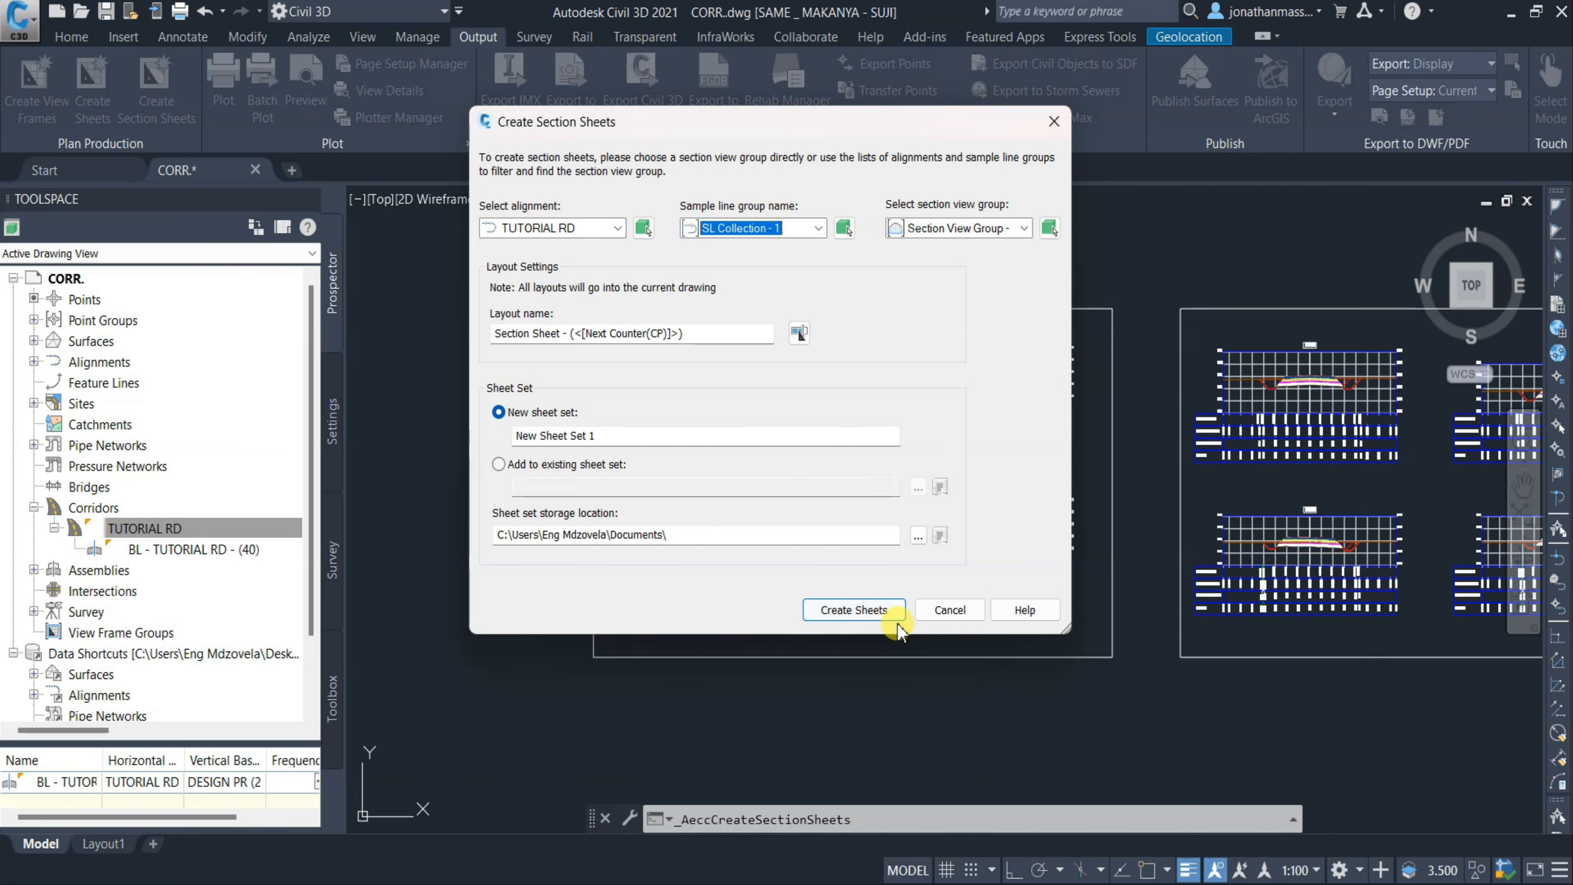
click(869, 615)
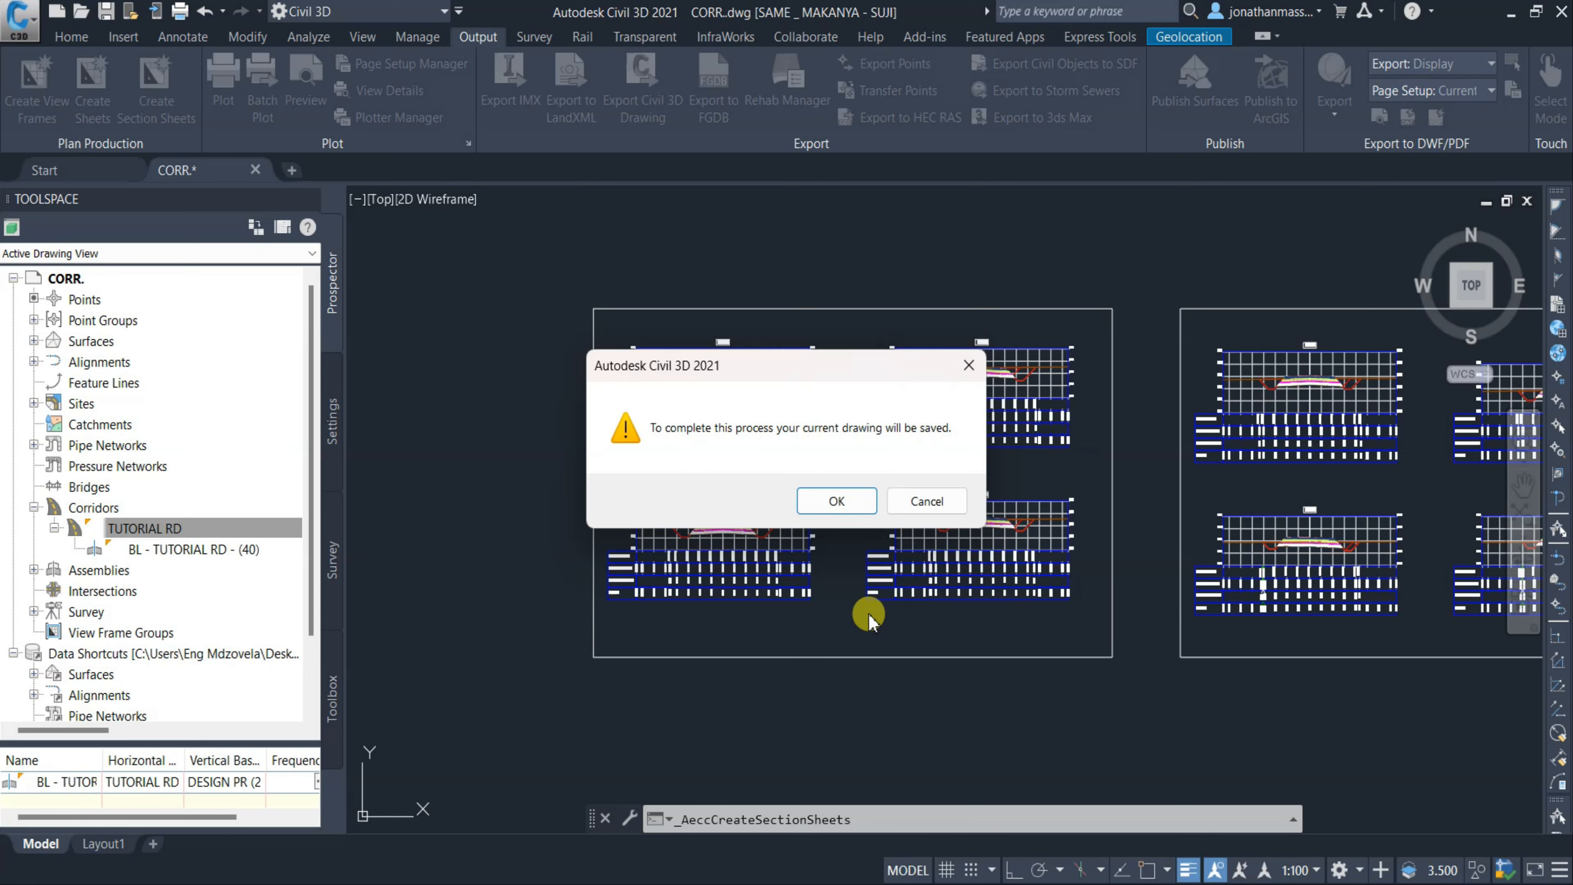
click(839, 500)
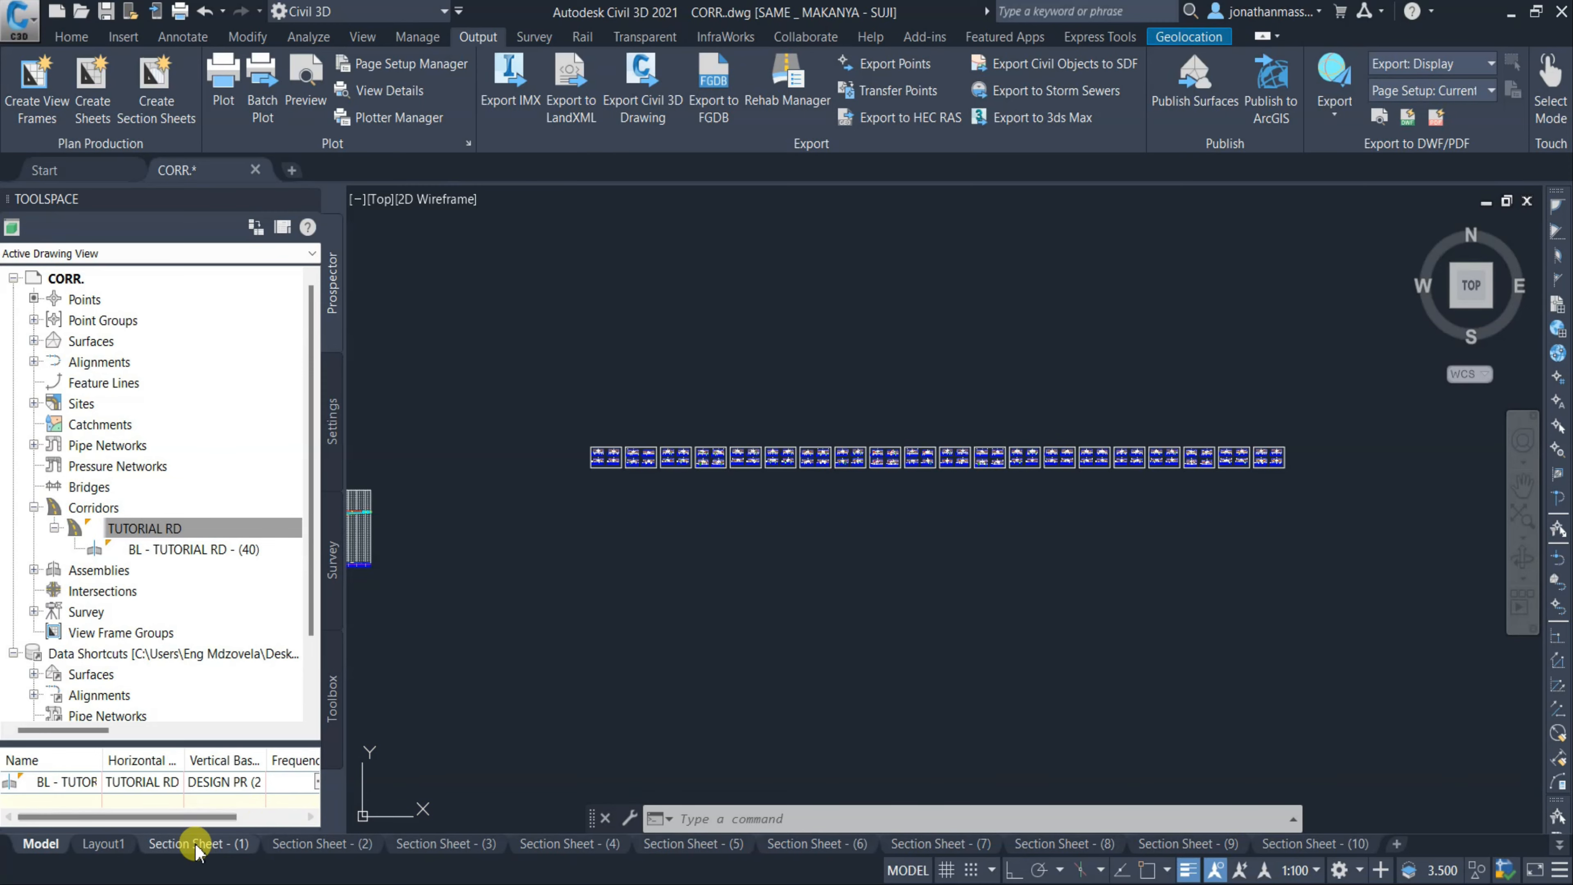
Examine the Section Sheet - (1) layout, checking its section views, data bands and title block.
click(200, 846)
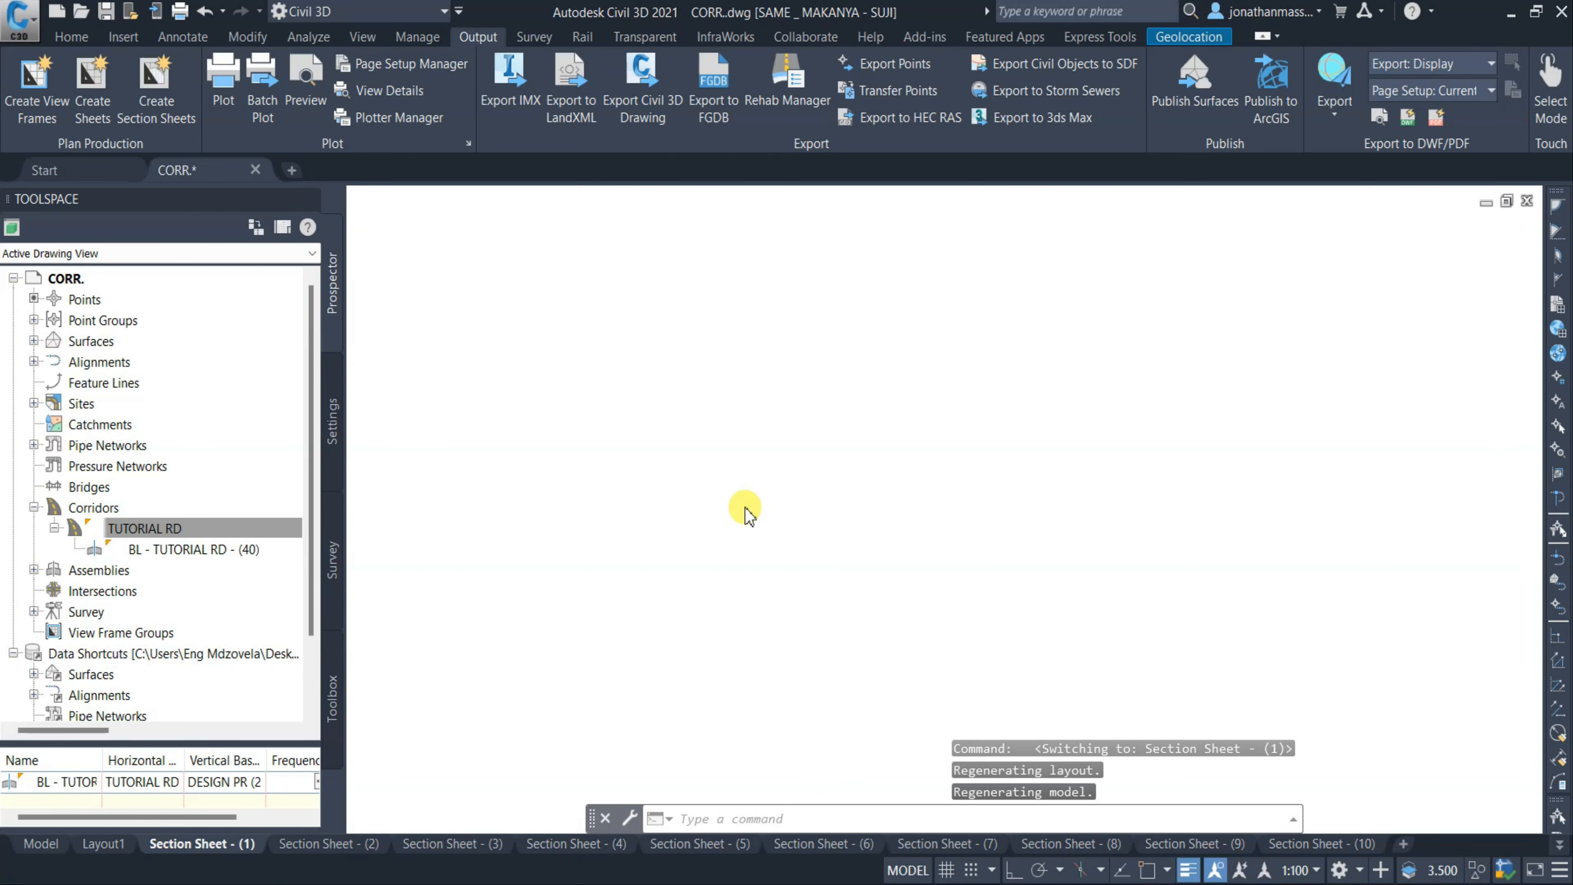
scroll(711, 425, up, 6)
scroll(710, 425, down, 7)
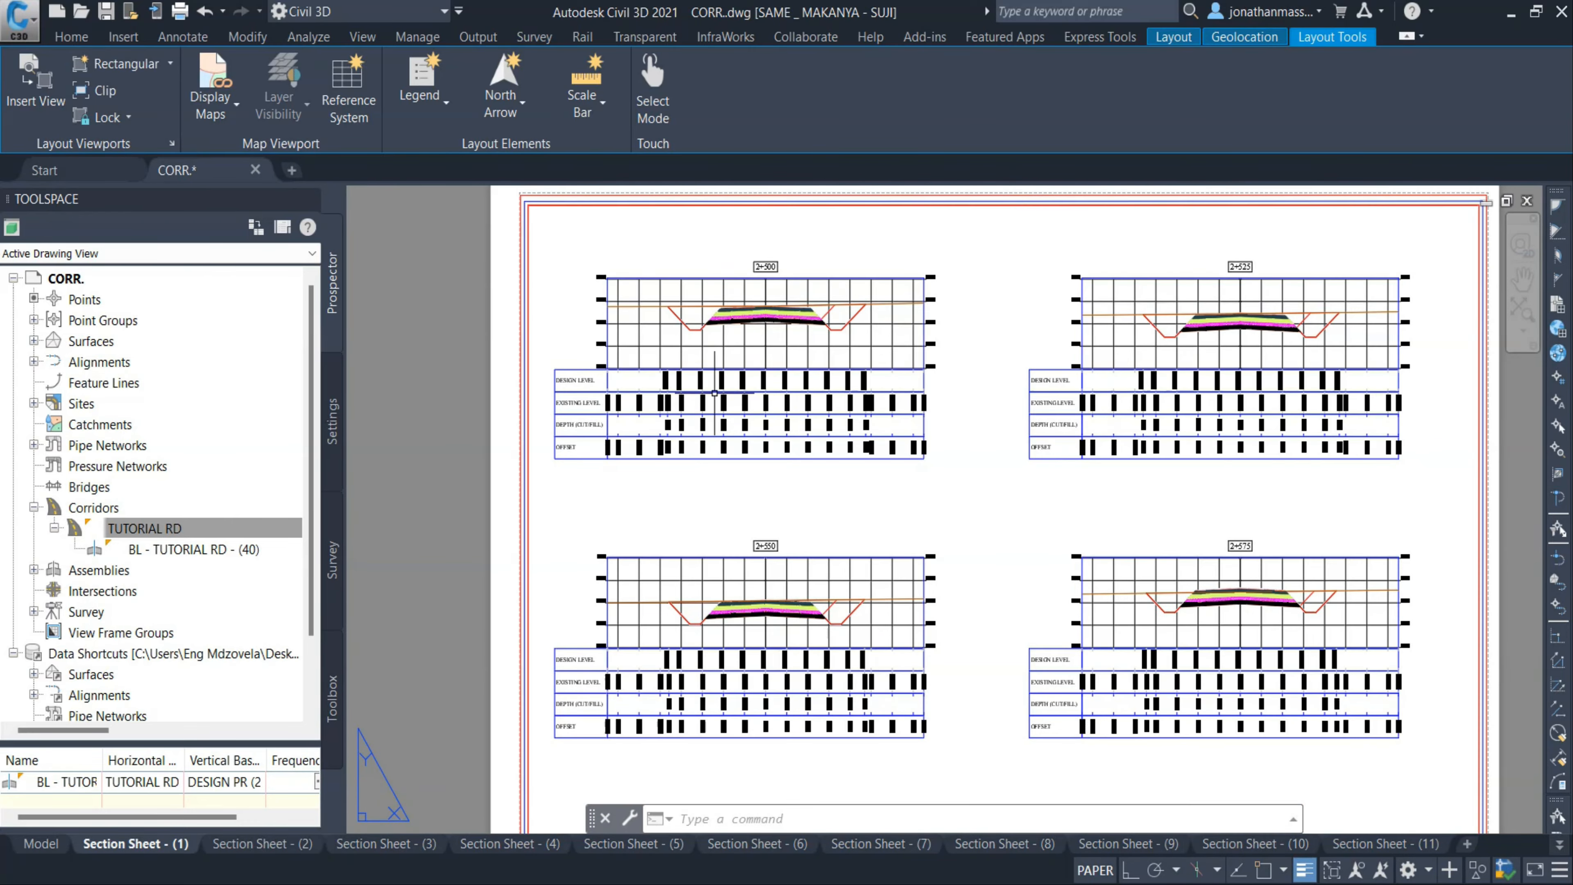
scroll(714, 392, up, 4)
scroll(754, 410, down, 2)
middle_drag(753, 410, 831, 266)
middle_drag(783, 614, 761, 501)
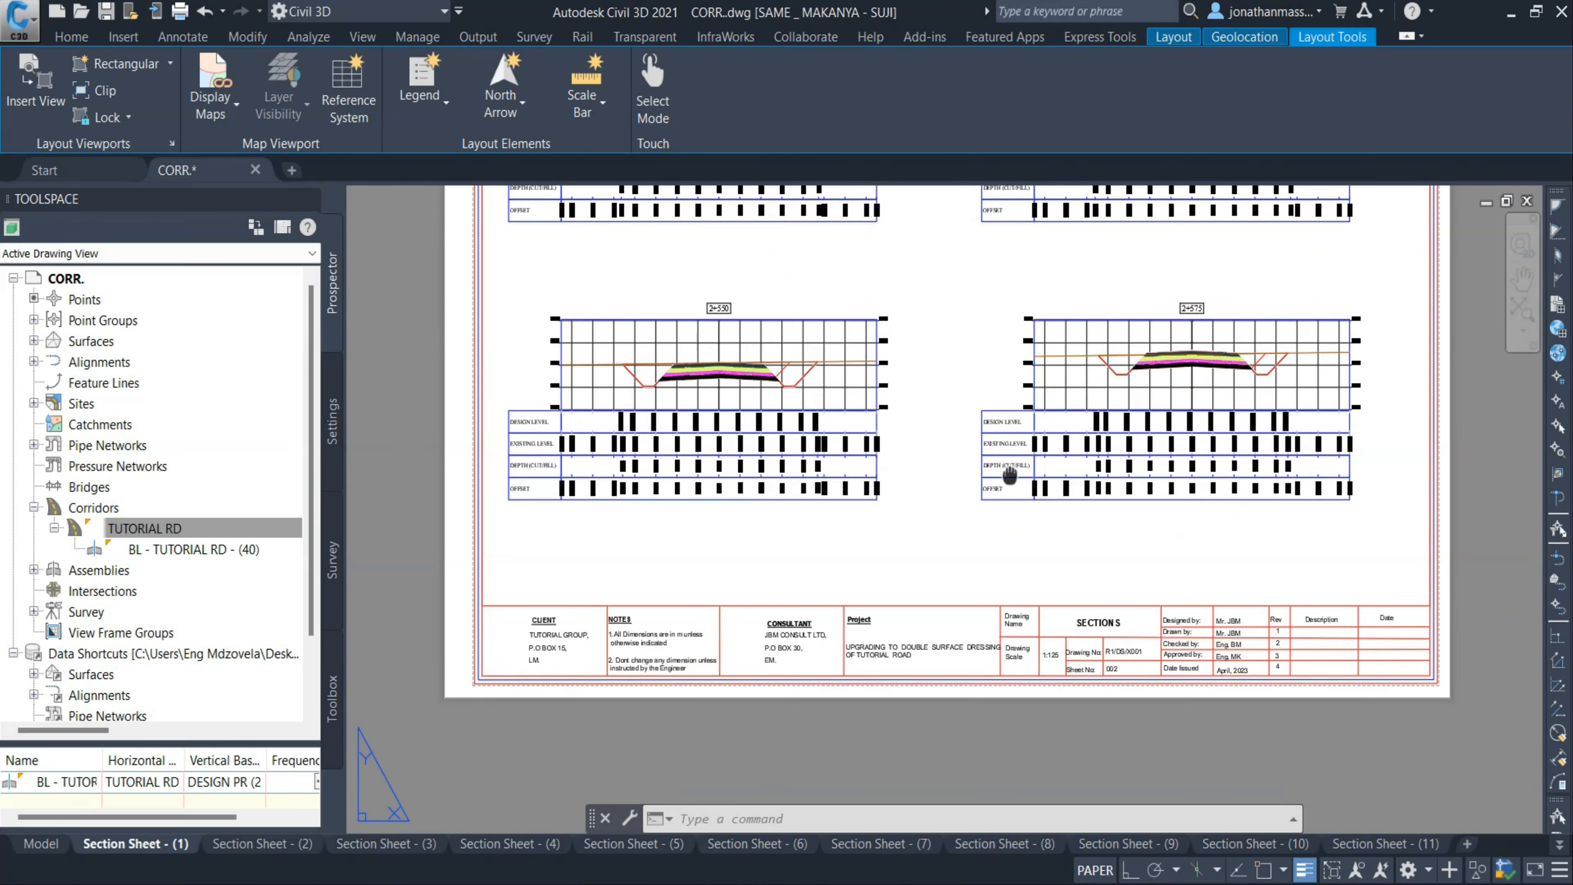
middle_drag(1009, 475, 961, 614)
middle_drag(1119, 370, 993, 556)
scroll(1012, 392, up, 4)
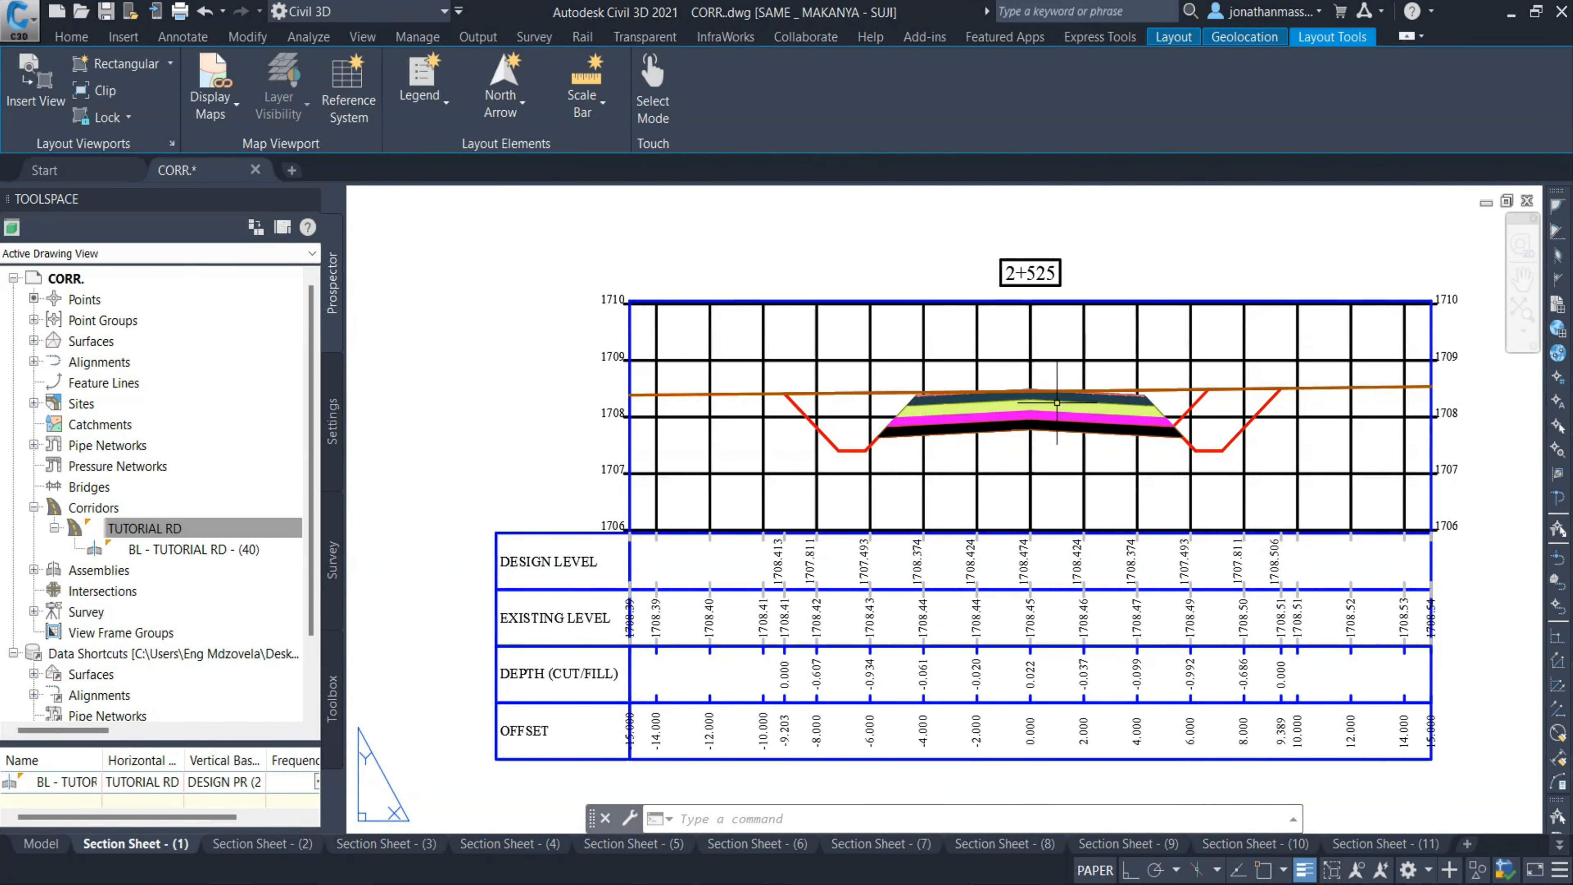
scroll(991, 396, down, 8)
mouse_move(1003, 852)
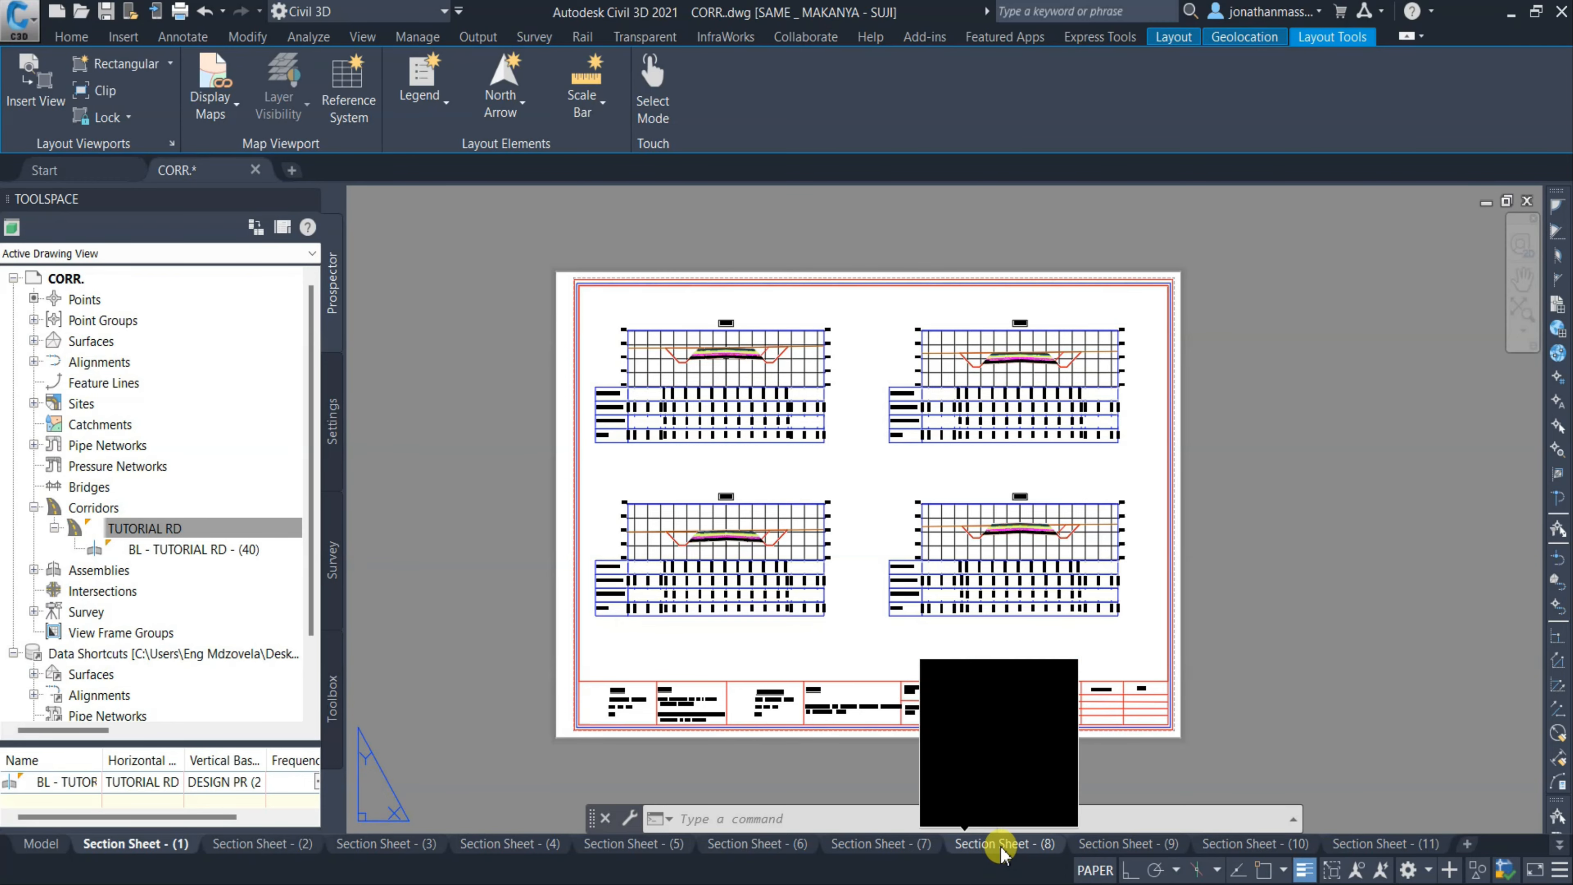
Return to model space and set up publishing of the drawing sheets to PDF, removing CORR.-Model from the sheet list.
key(ctrl+Page_Up)
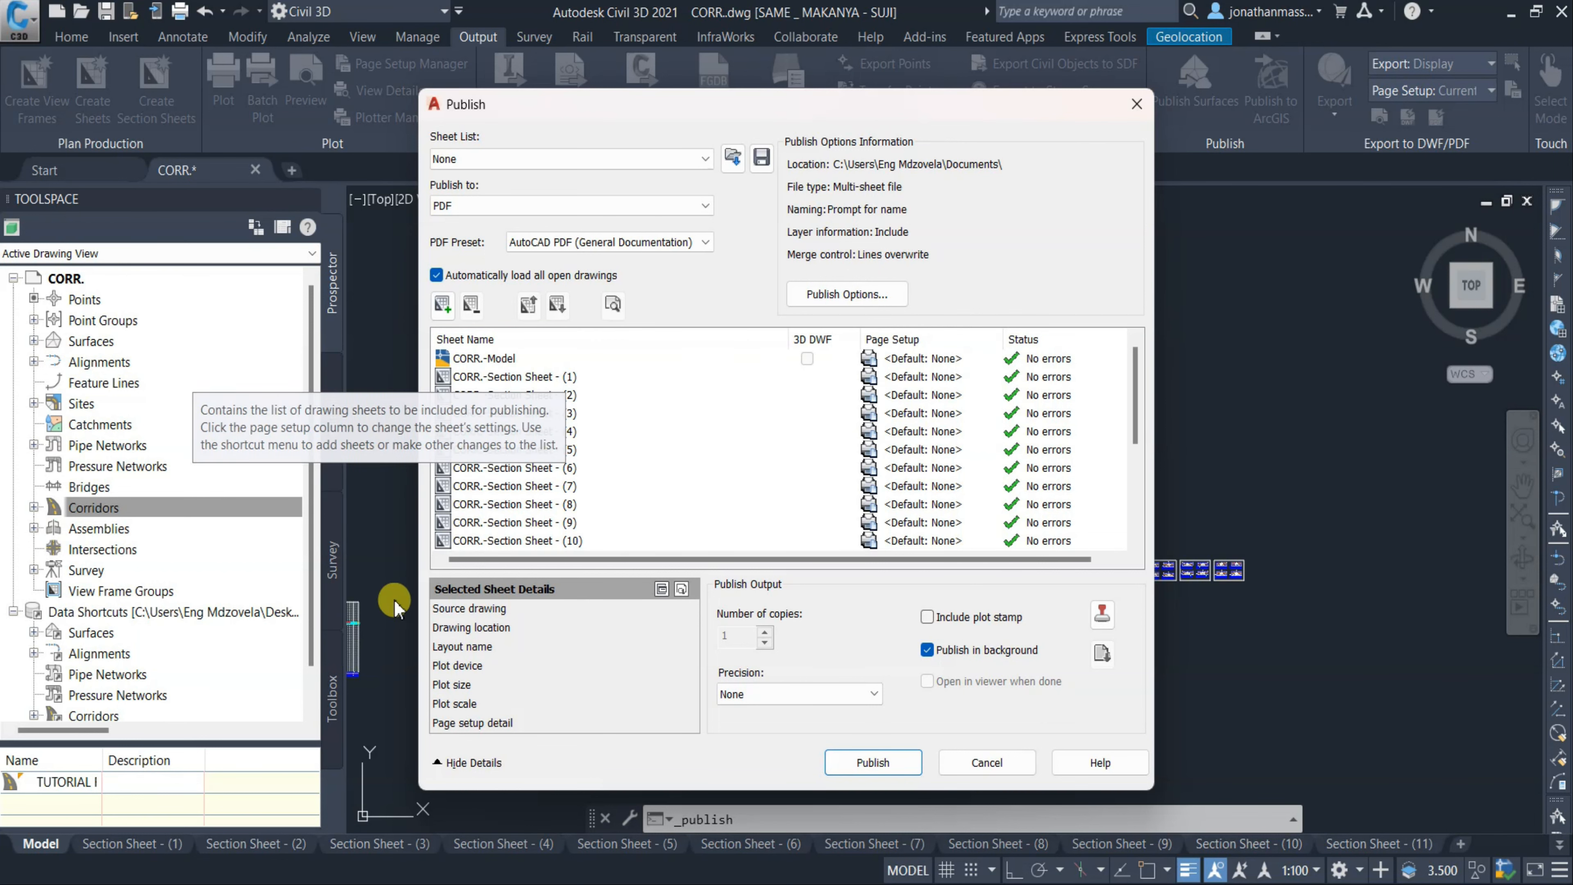
click(490, 360)
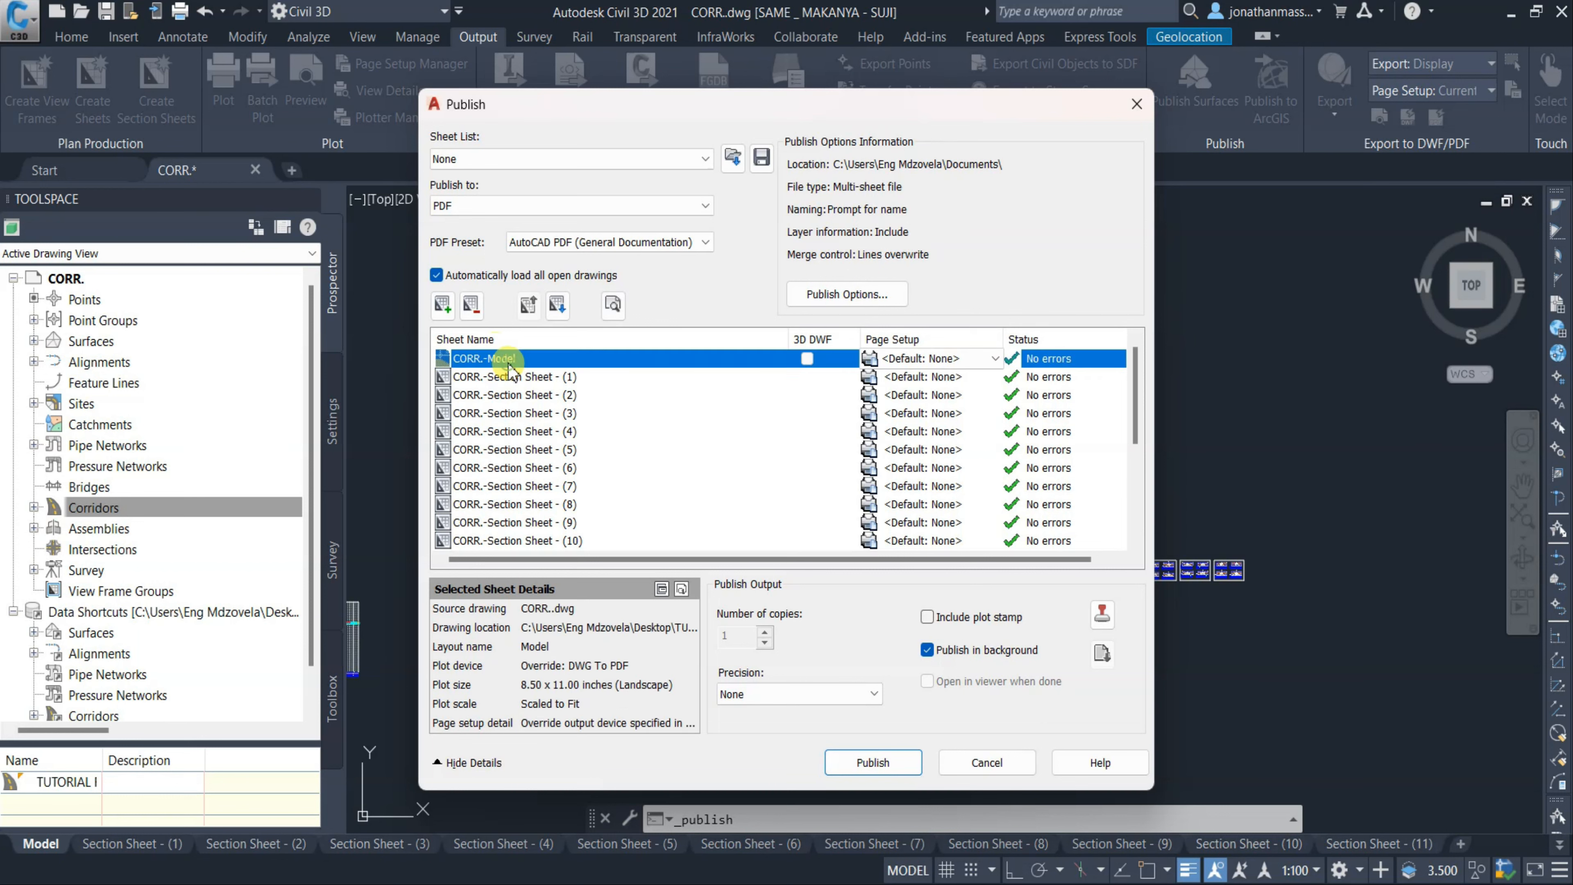
click(471, 305)
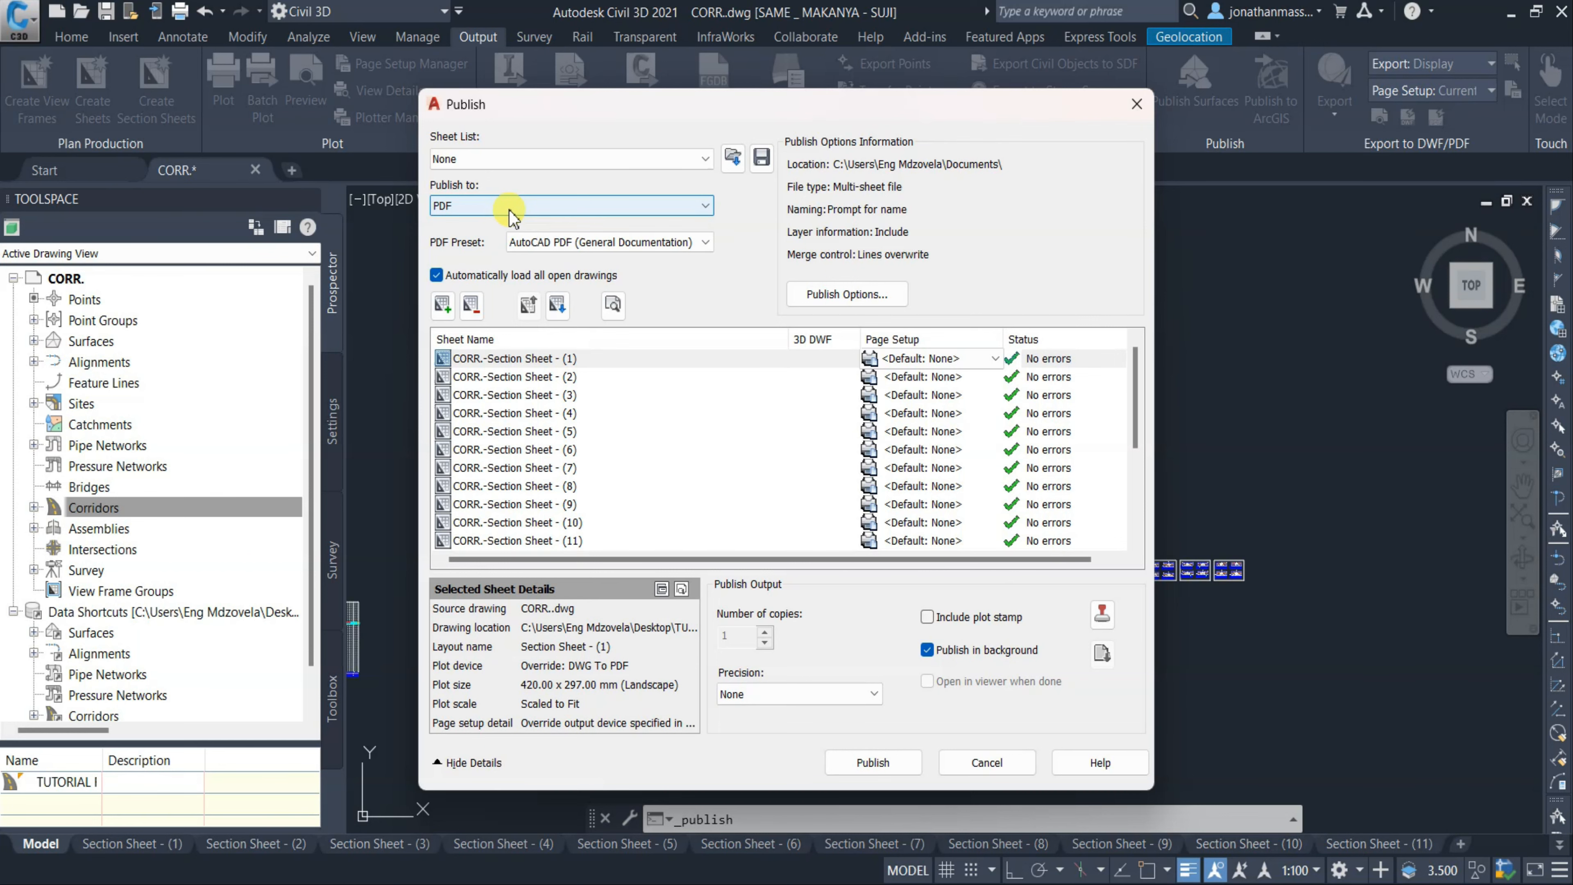
Publish the section sheets as a PDF named section in the sections folder under TUTORIAL RD > production on the Desktop.
click(885, 764)
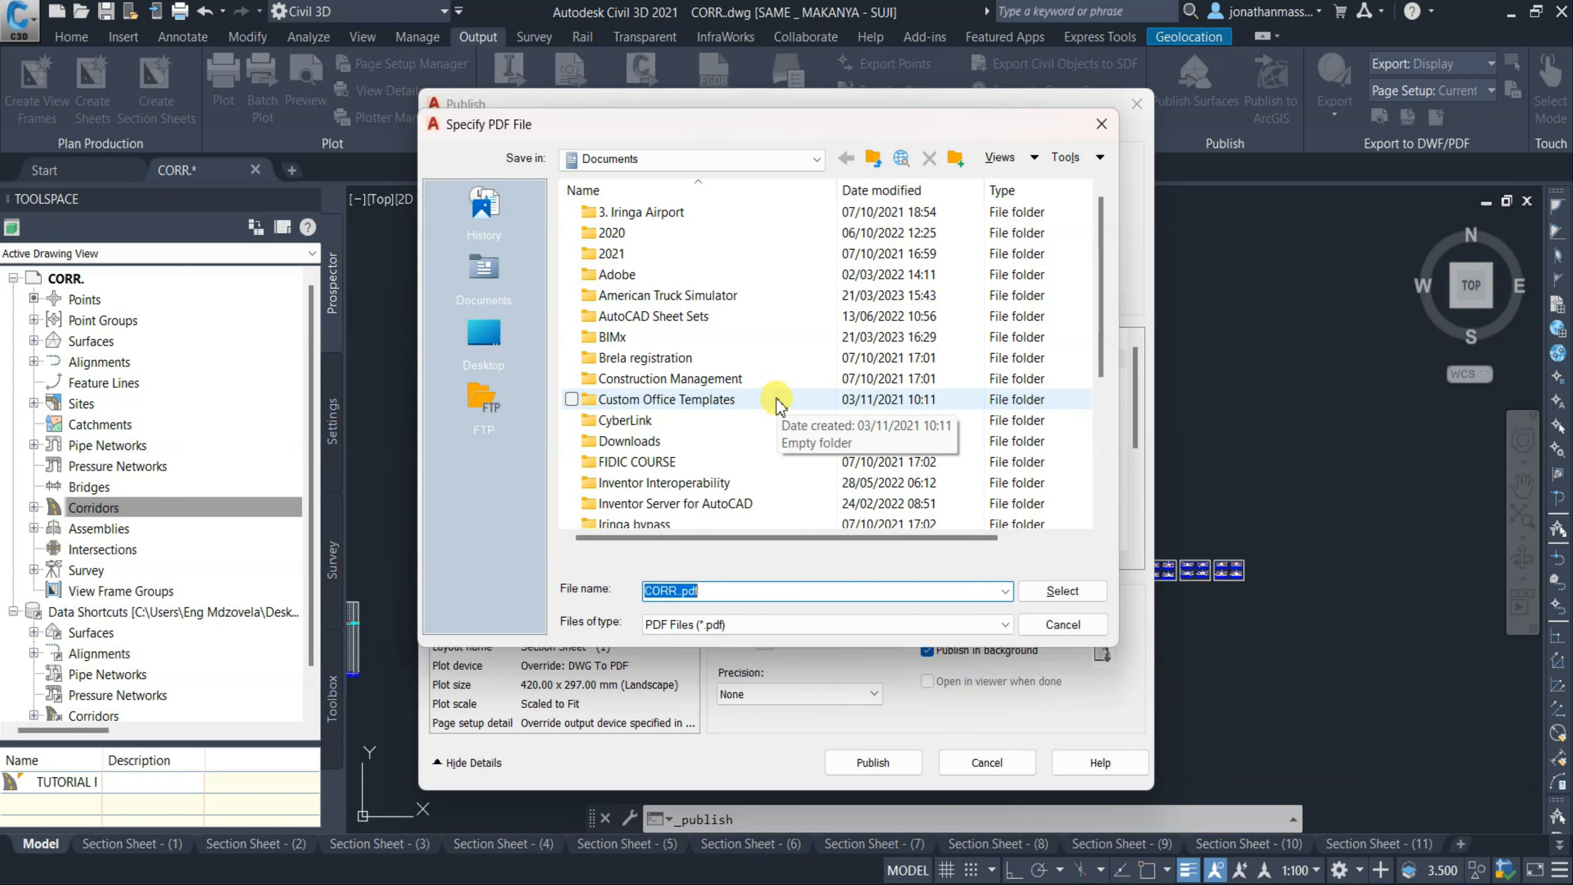
click(484, 341)
scroll(650, 505, down, 5)
click(628, 357)
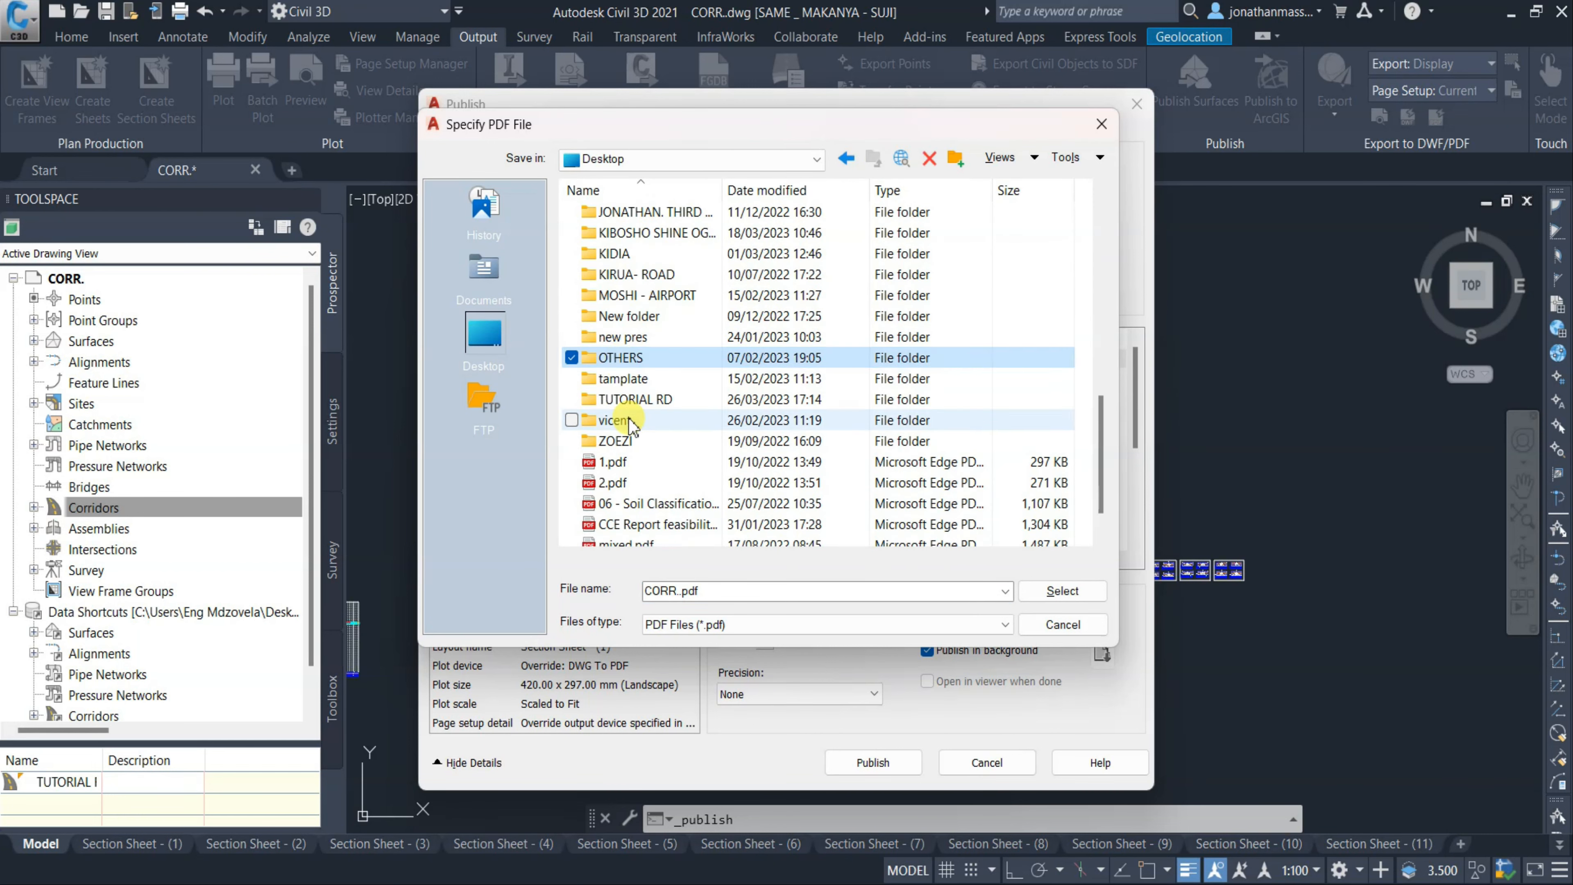
double_click(631, 398)
double_click(628, 274)
double_click(620, 234)
text(secti)
text(ction)
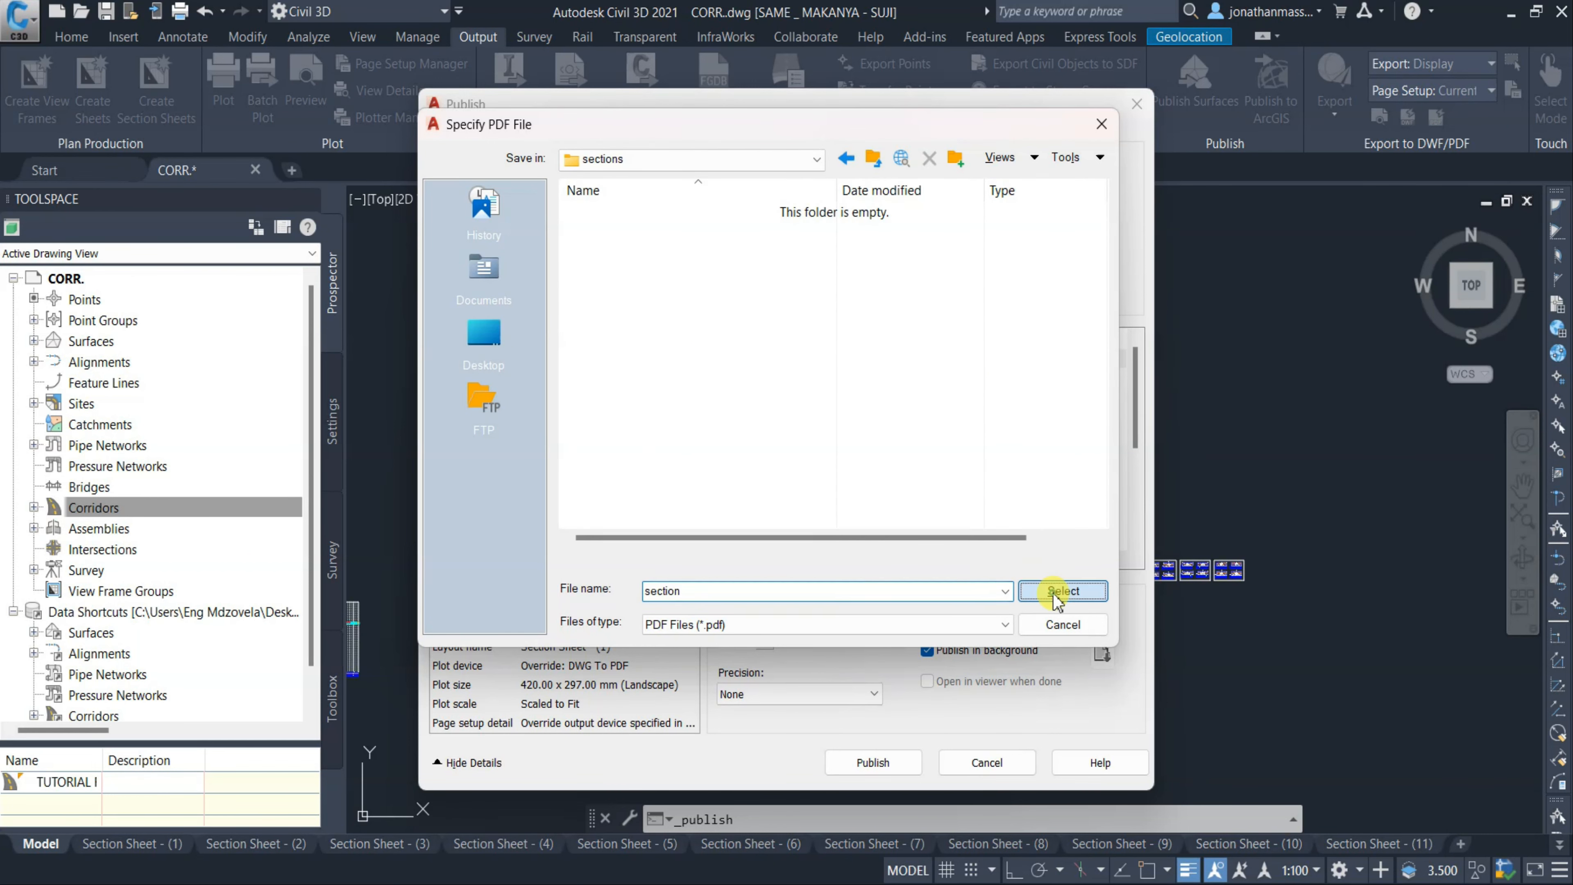
click(1054, 599)
click(870, 758)
click(1246, 405)
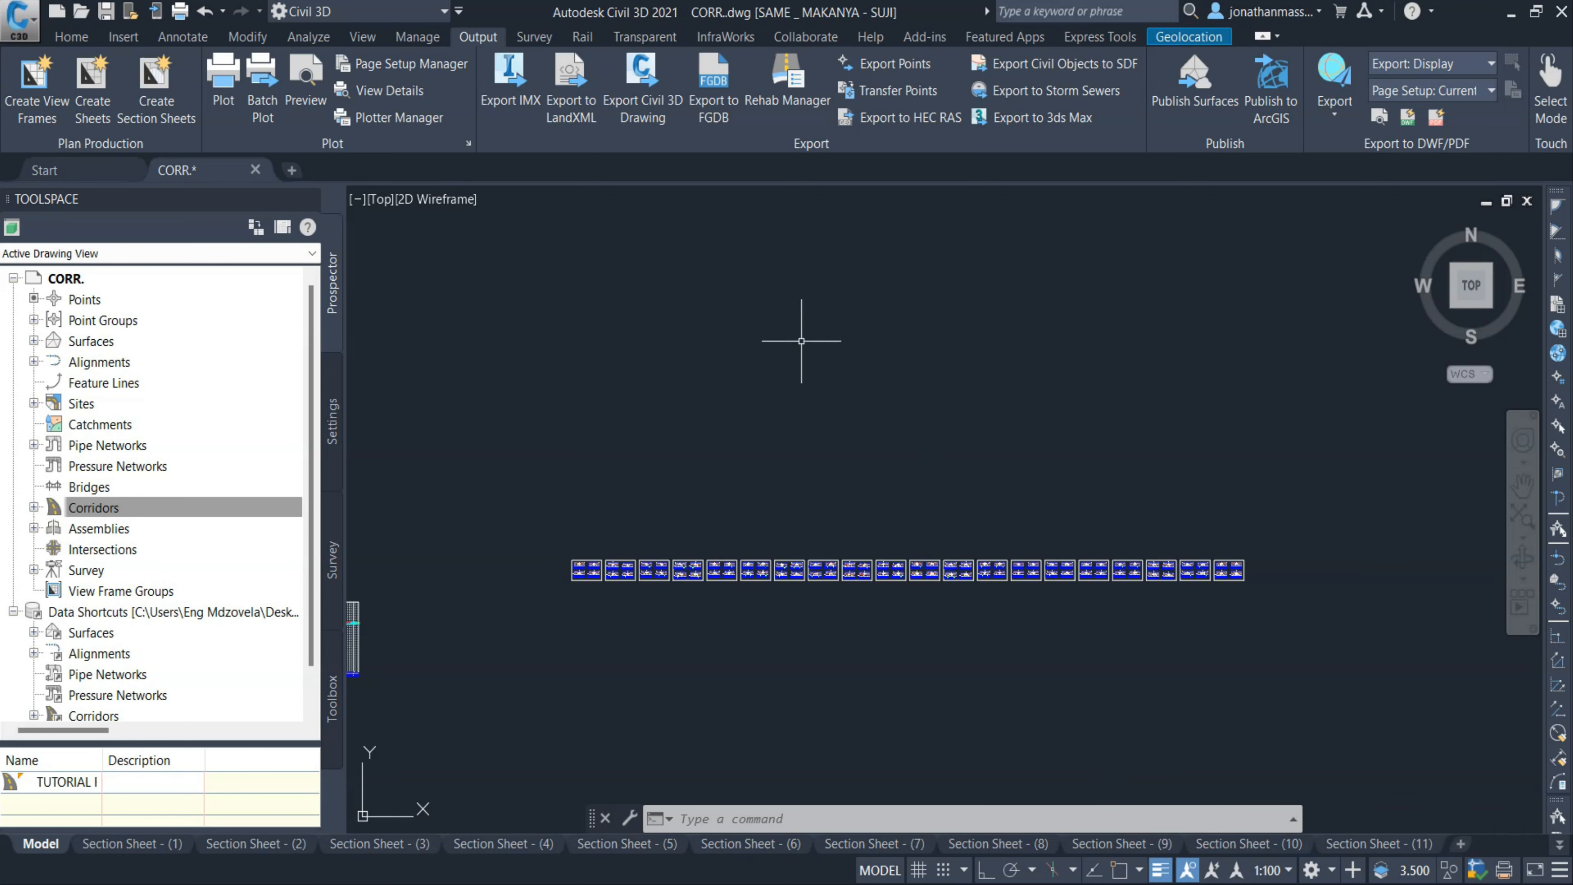
Switch to File Explorer after publishing finishes and open section.pdf from the sections folder.
mouse_move(801, 341)
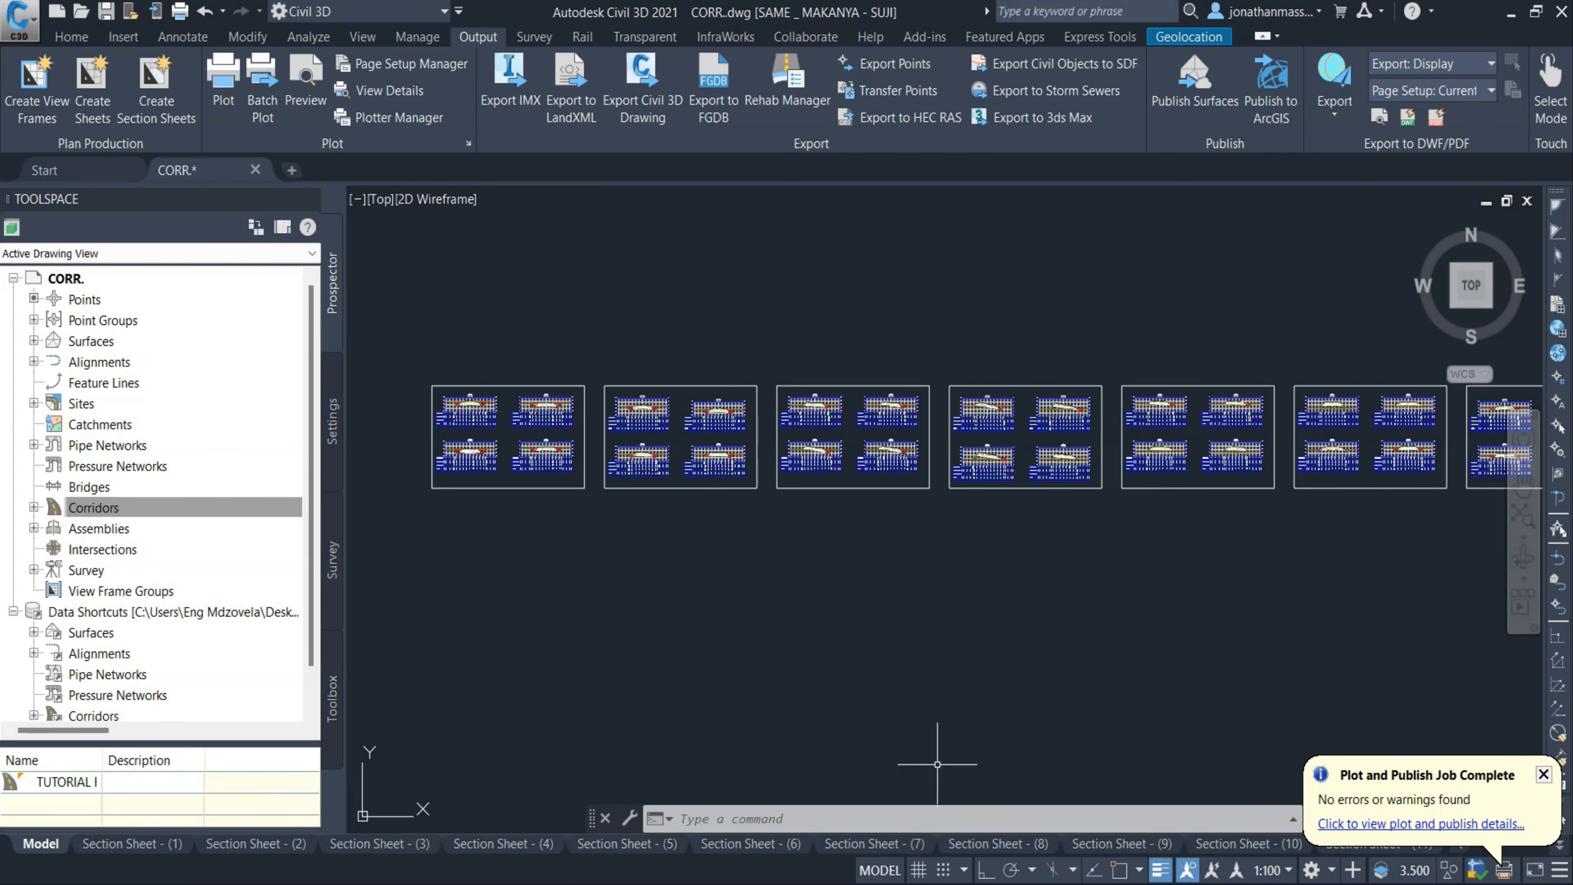
key(alt+Tab)
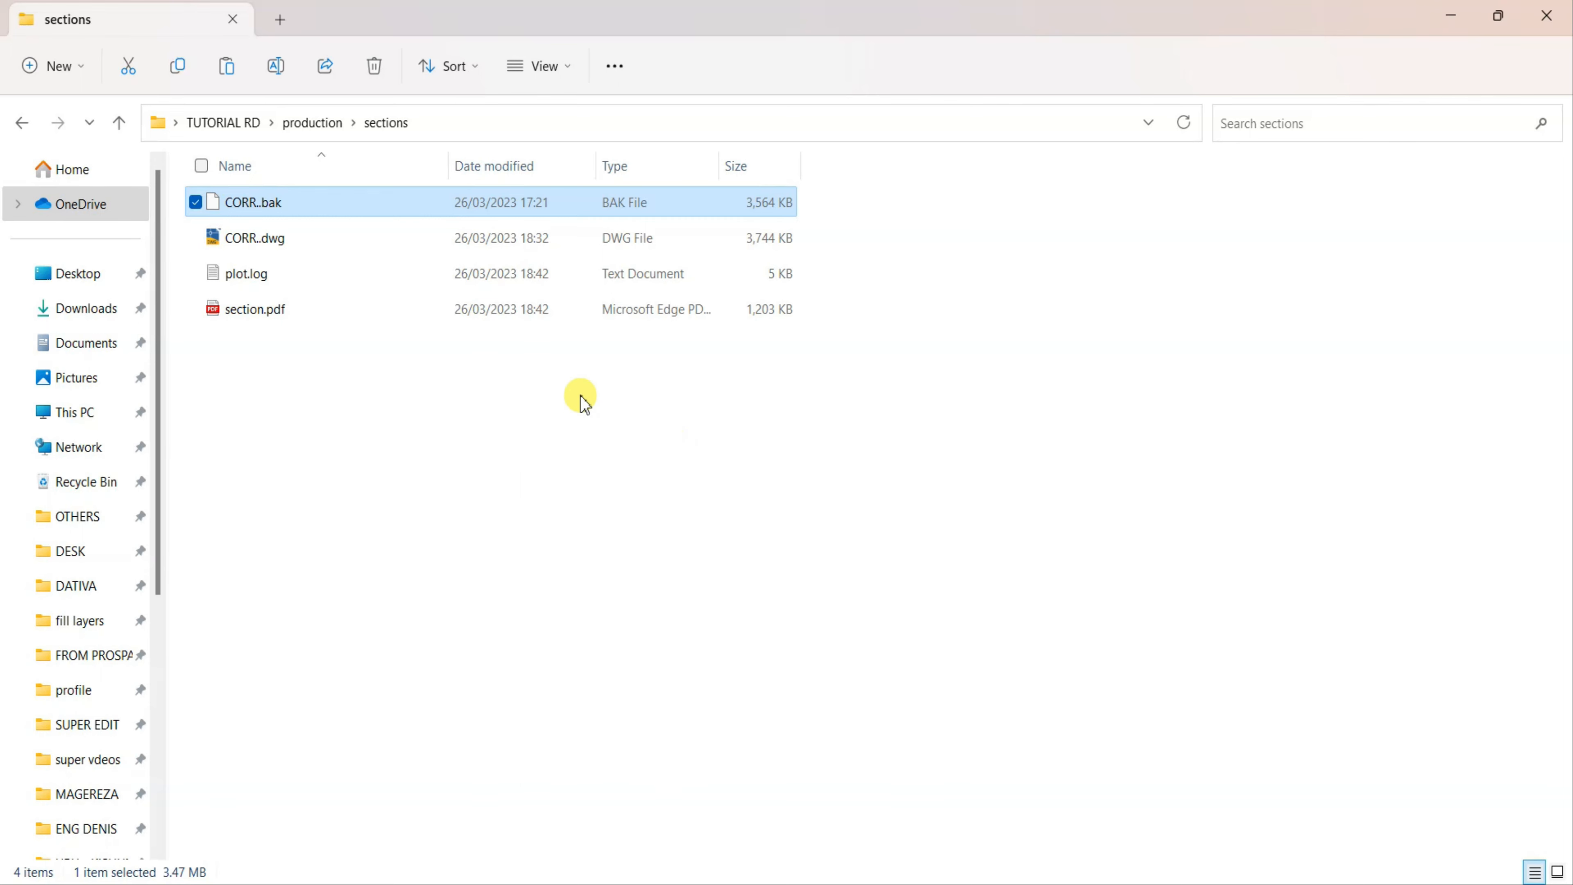
click(480, 311)
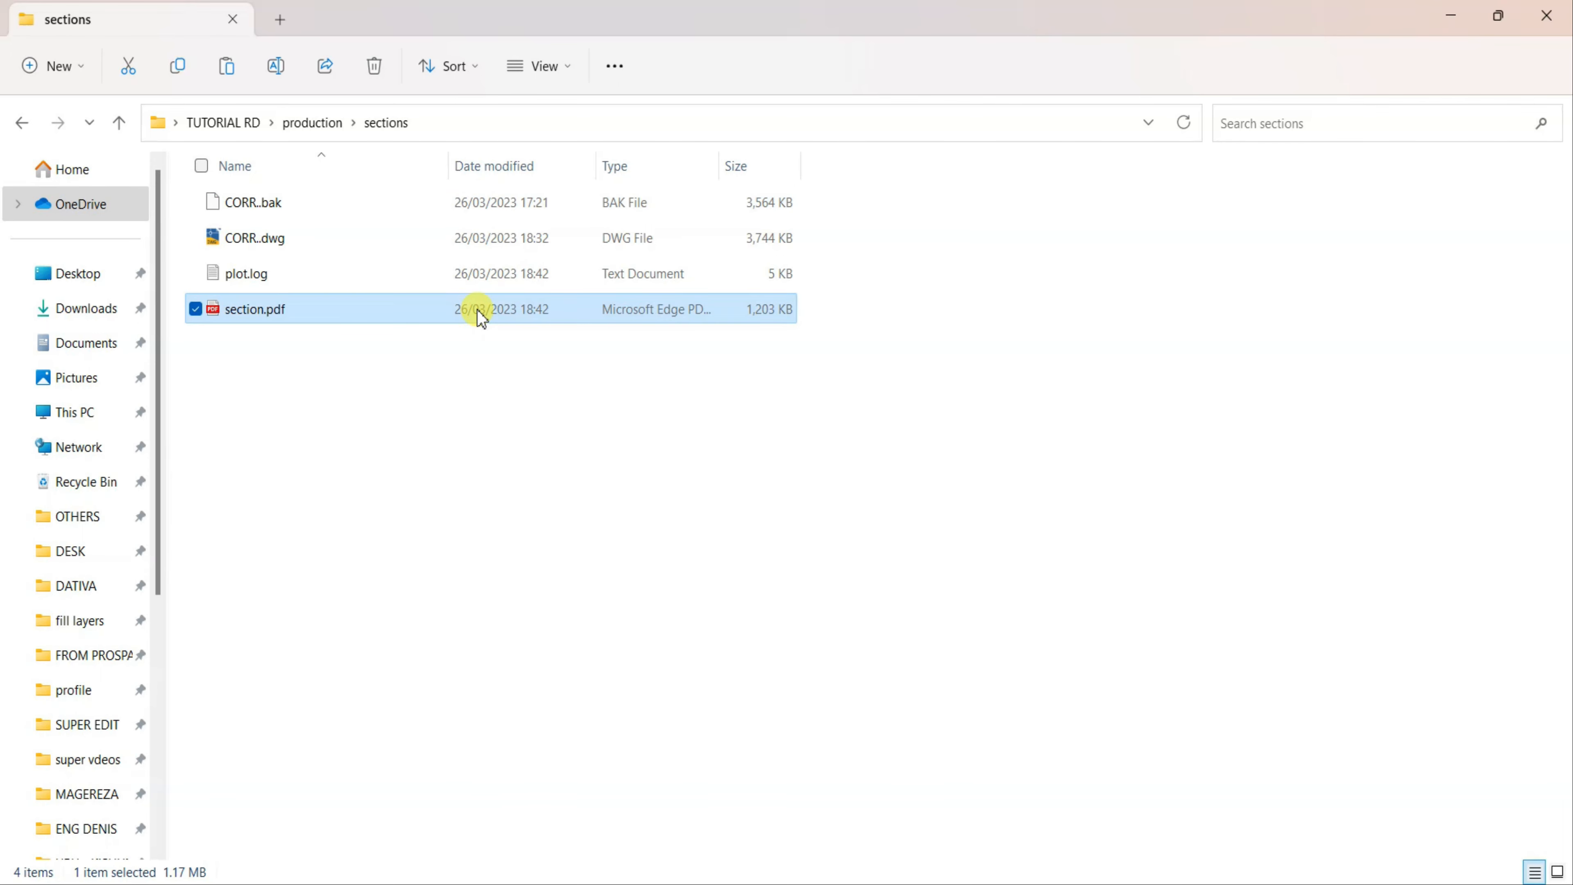
double_click(478, 312)
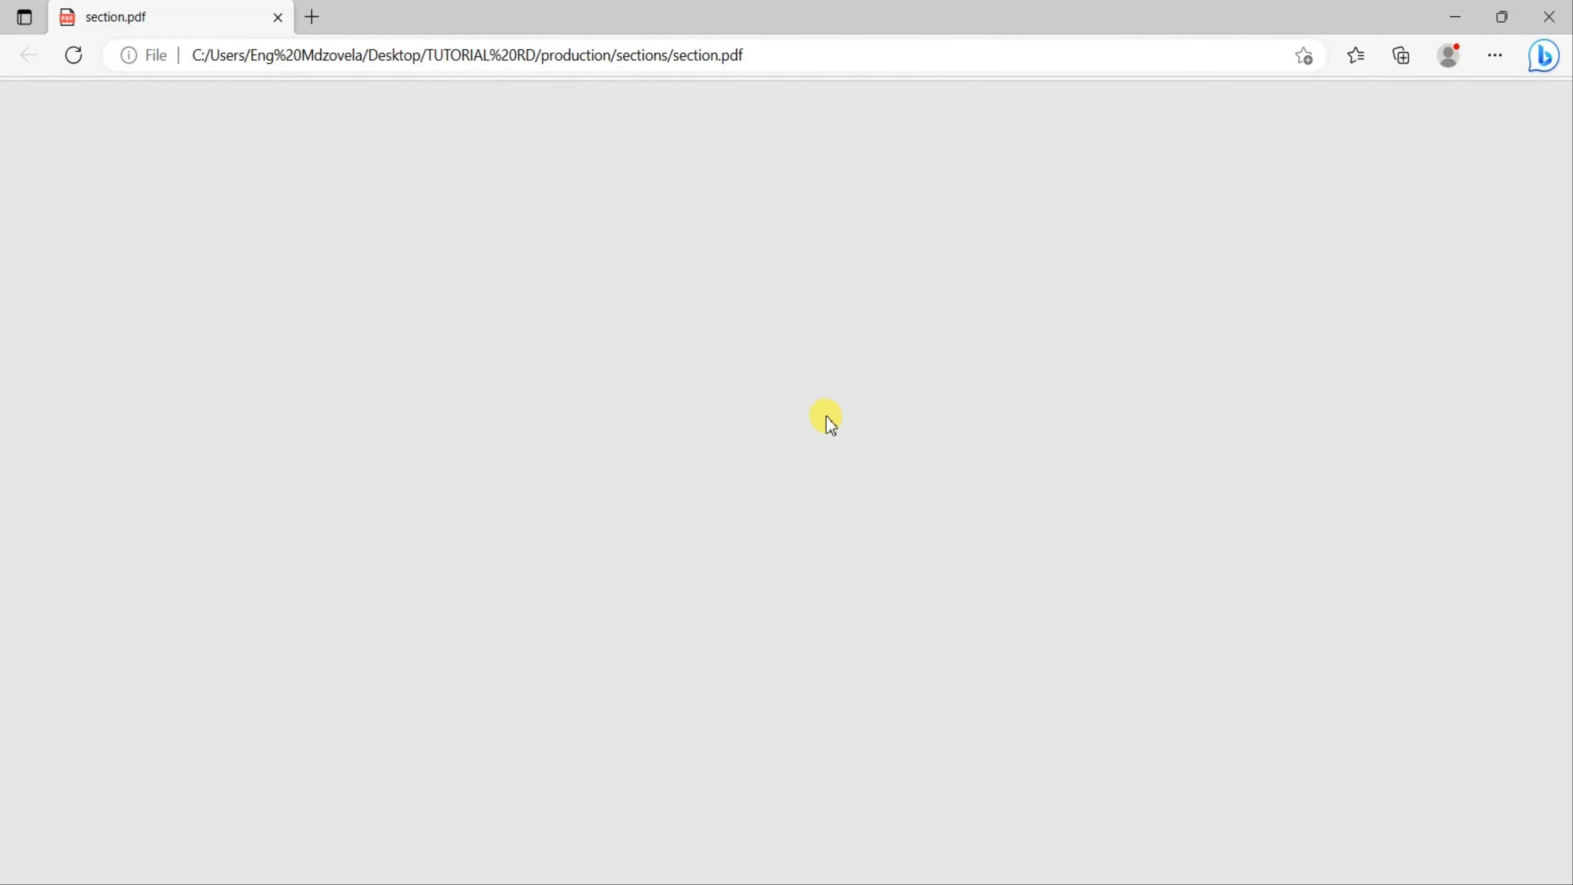
Look through the cross sections in the published PDF, close it and return to Civil 3D.
scroll(638, 381, down, 10)
scroll(638, 381, down, 20)
scroll(638, 385, down, 20)
scroll(638, 384, down, 20)
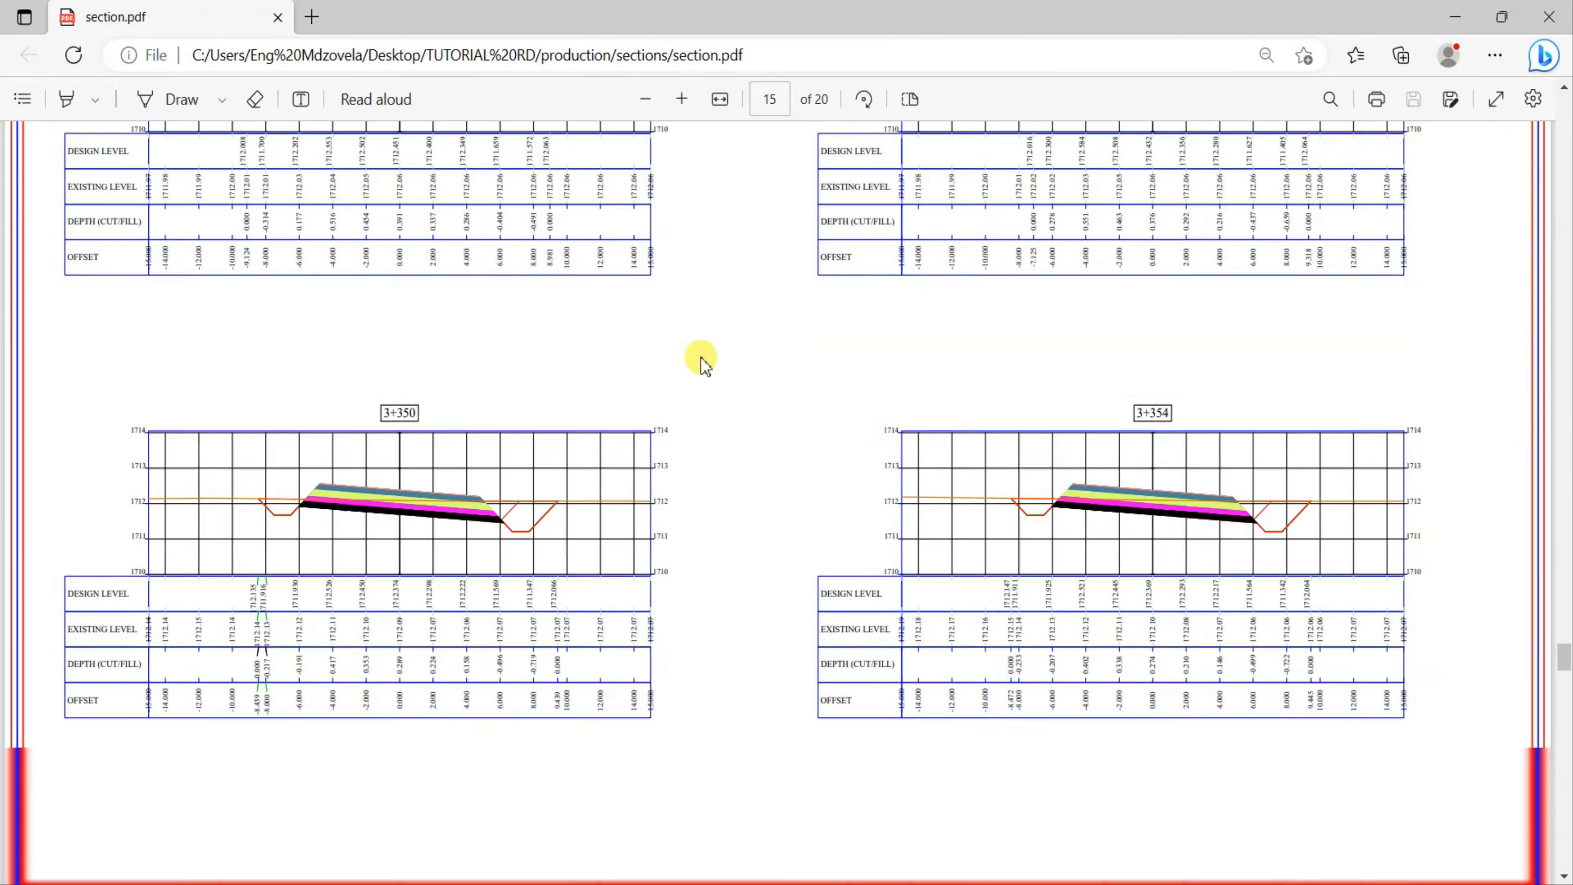
scroll(703, 362, down, 10)
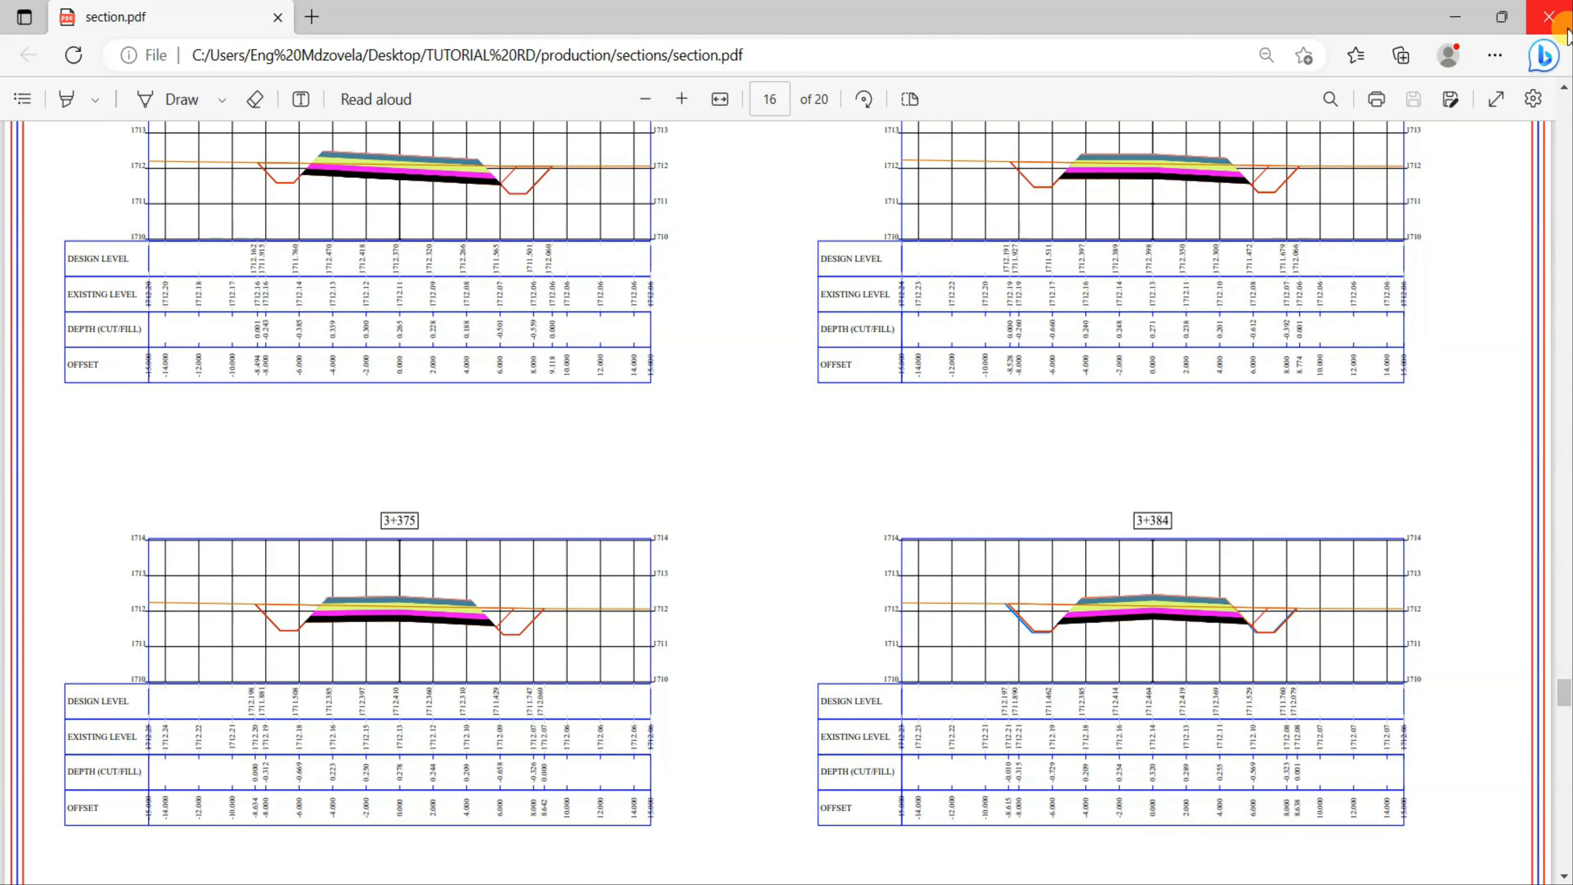
click(1560, 22)
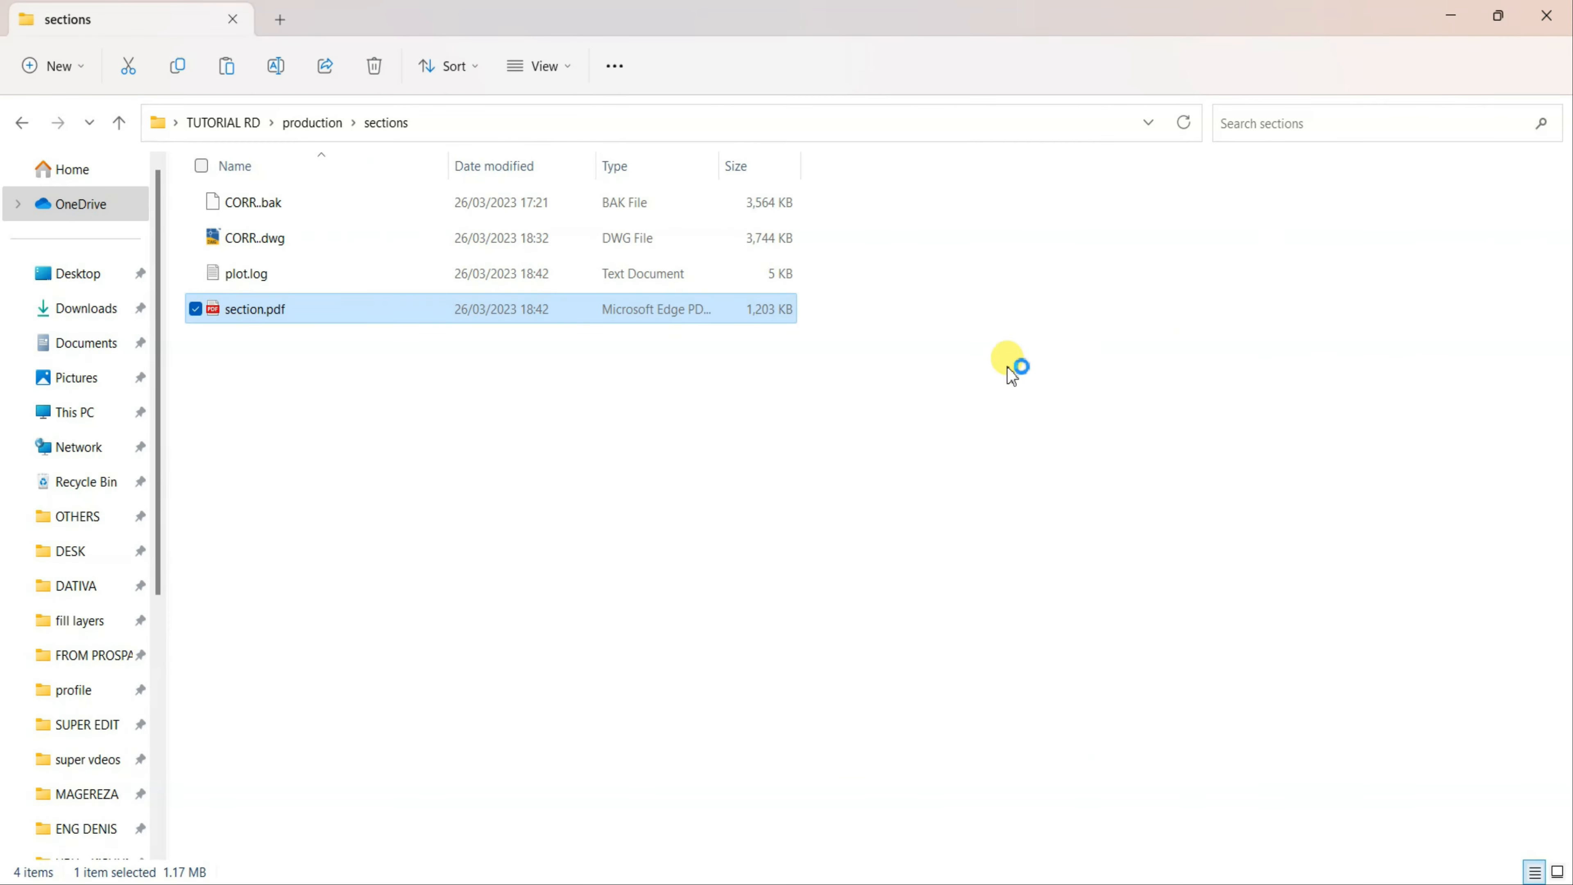
click(1450, 17)
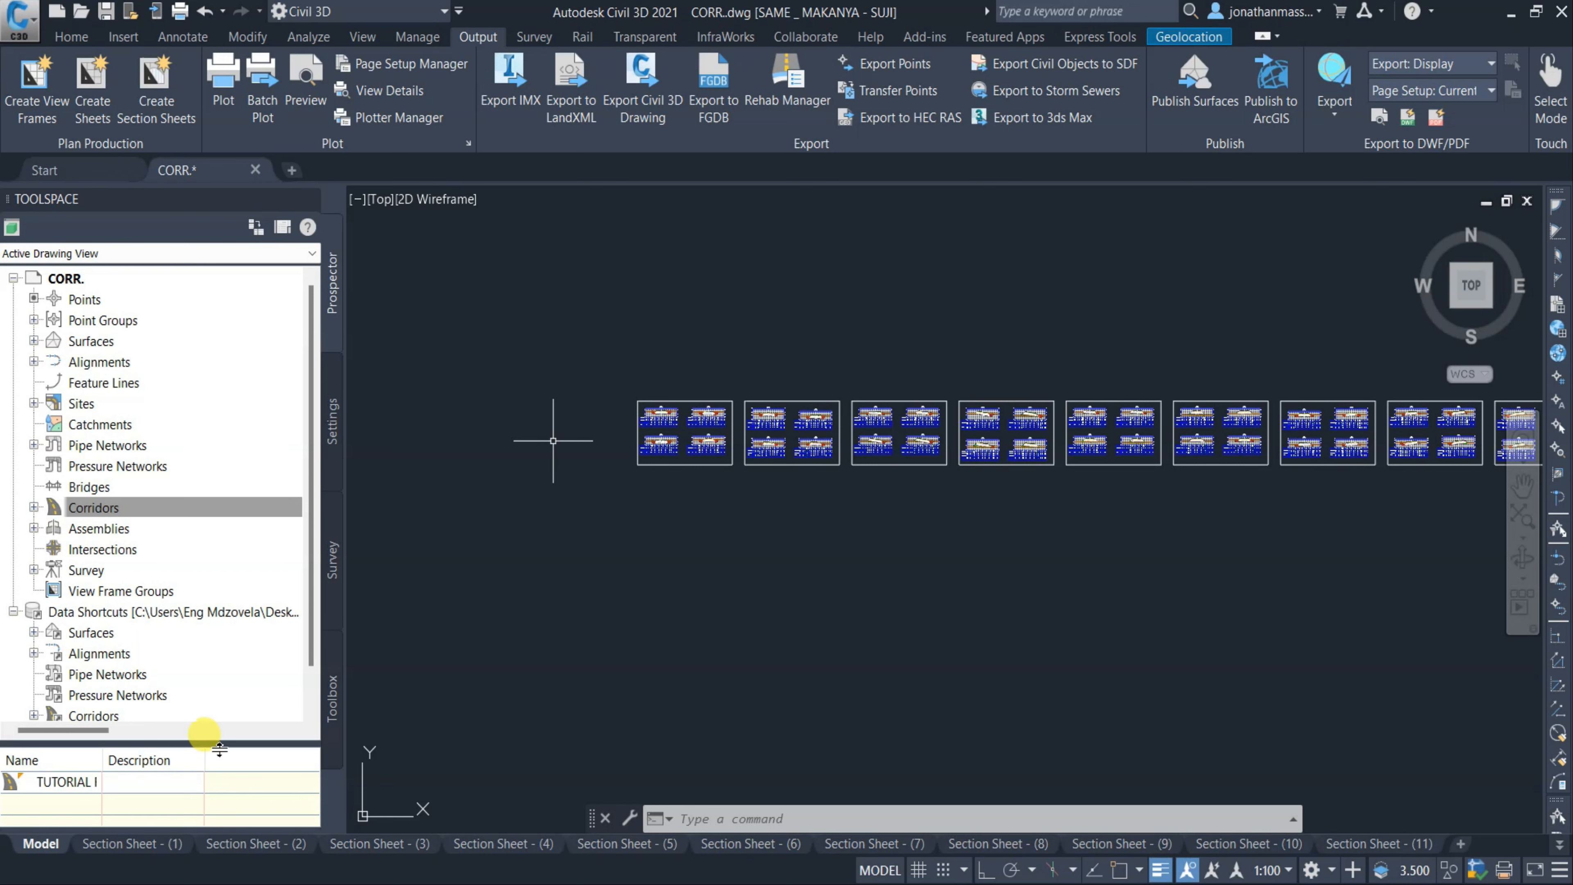
Open the Incremental Stationing Report from the Alignment reports in the Reports Manager.
click(334, 699)
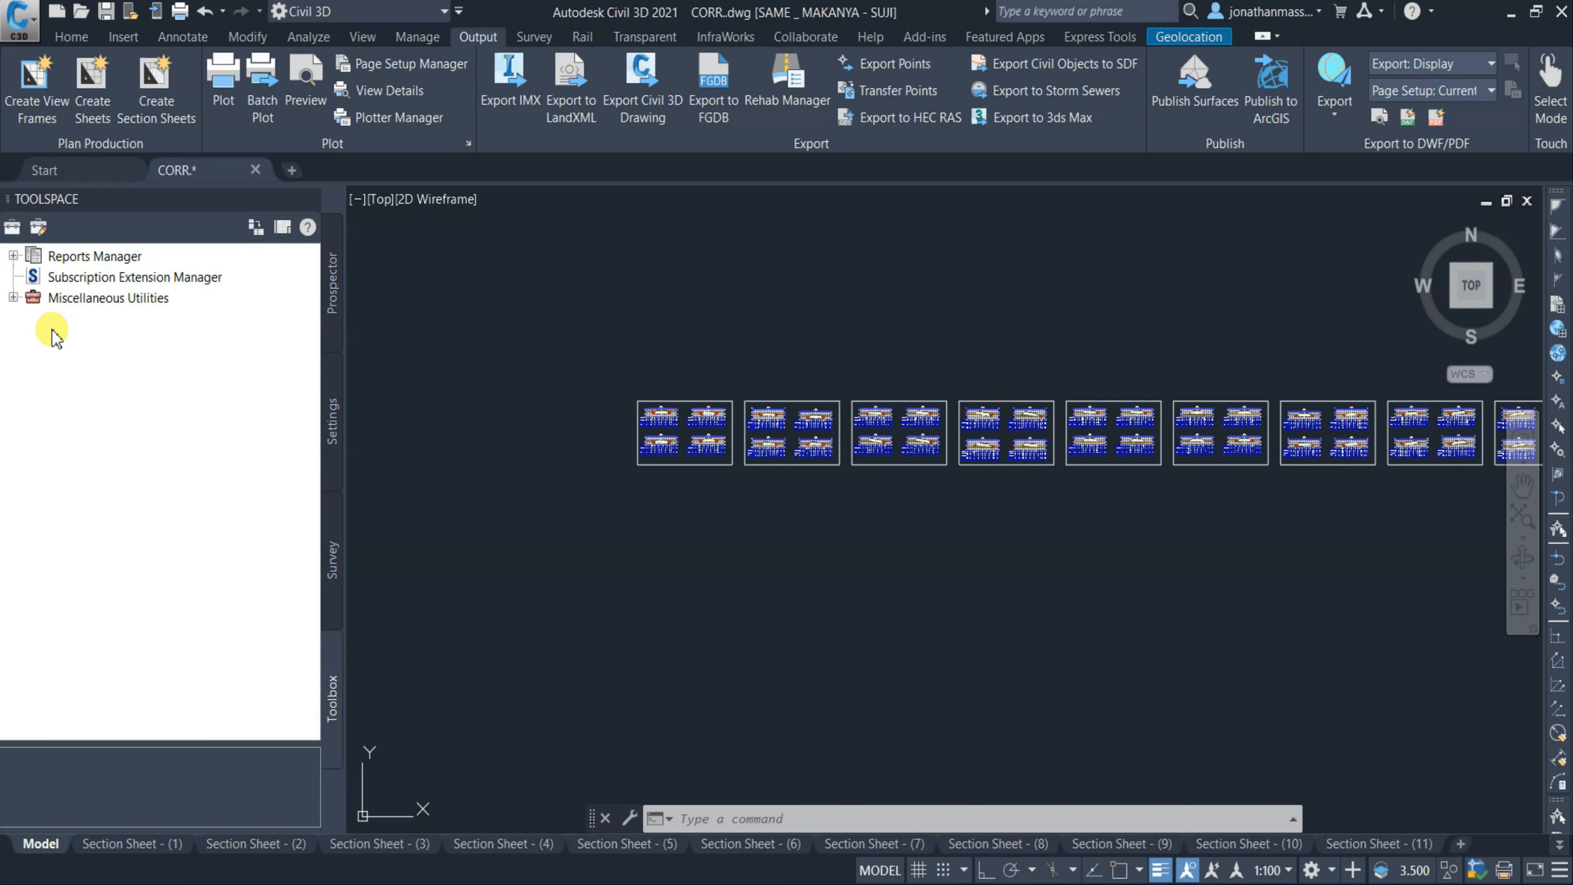
click(13, 255)
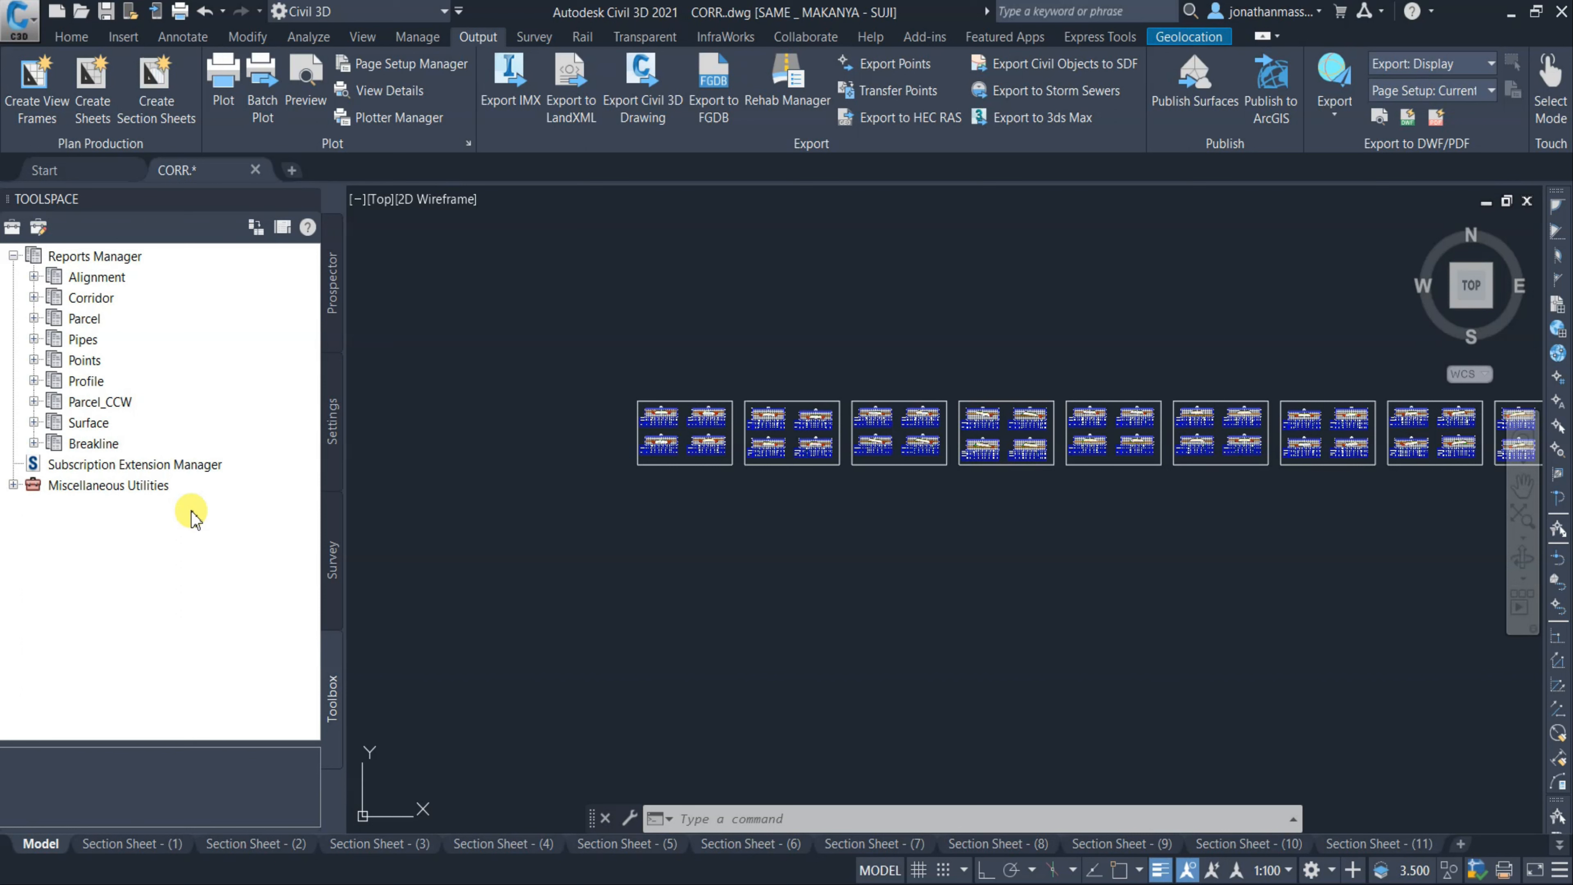
click(34, 277)
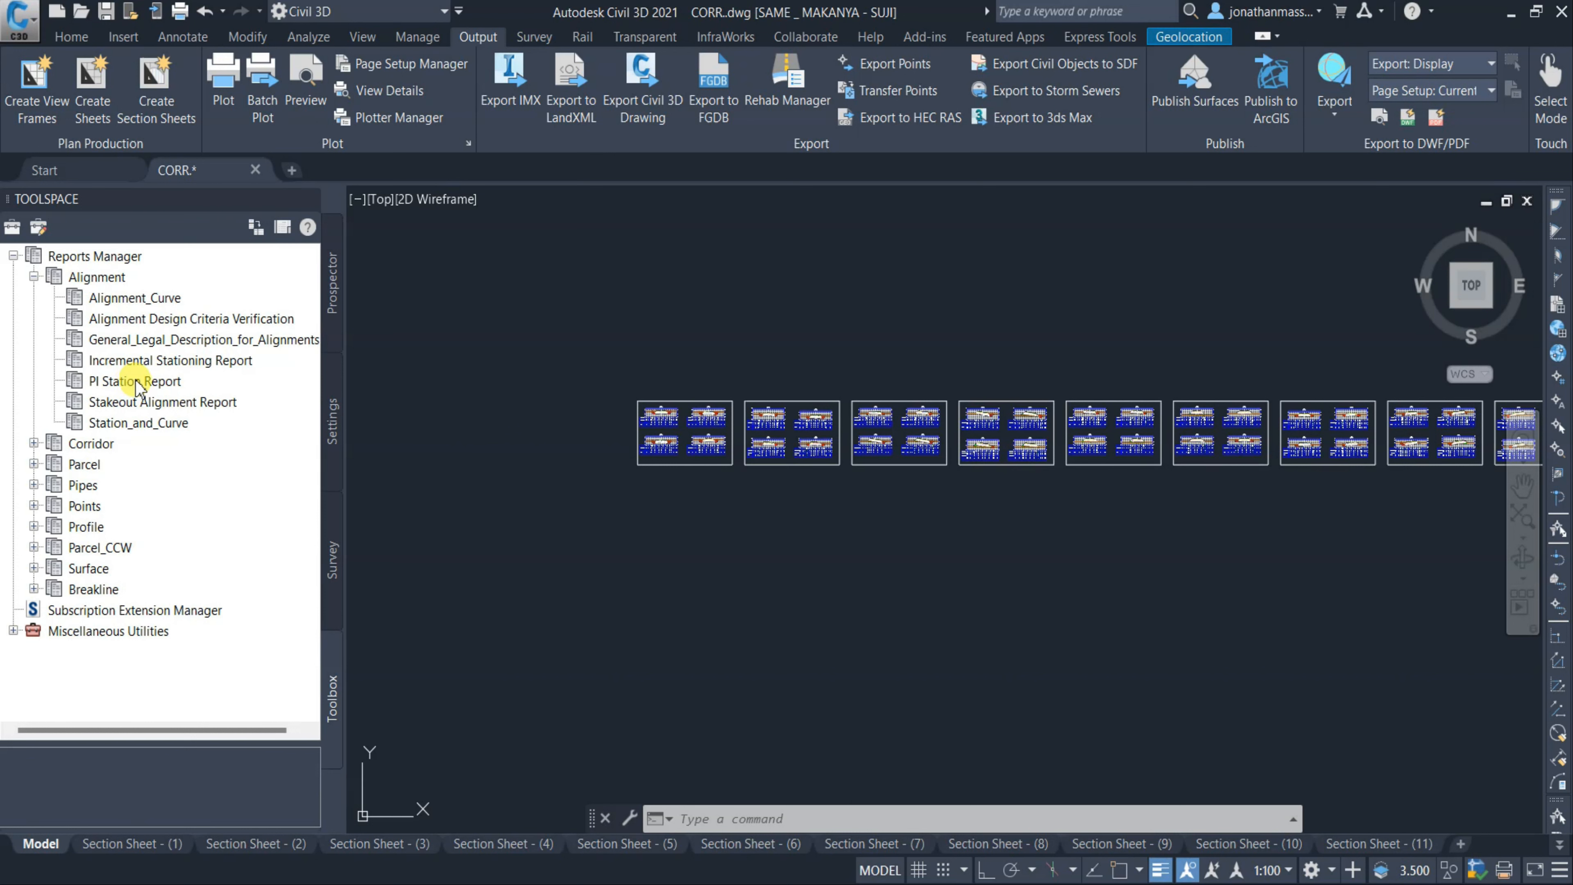
double_click(113, 365)
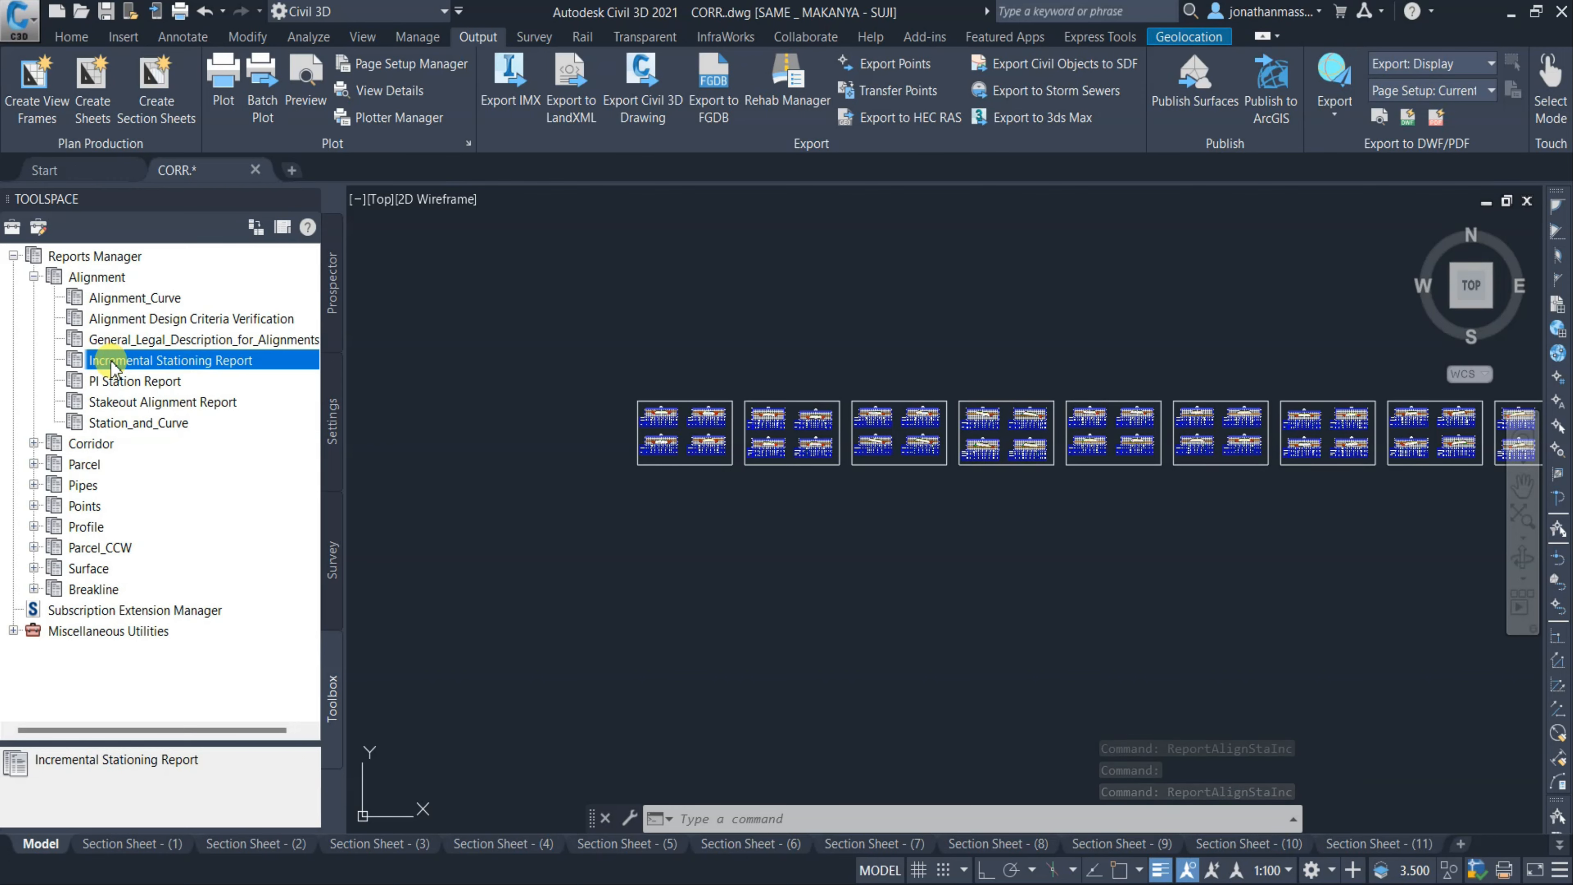
click(499, 186)
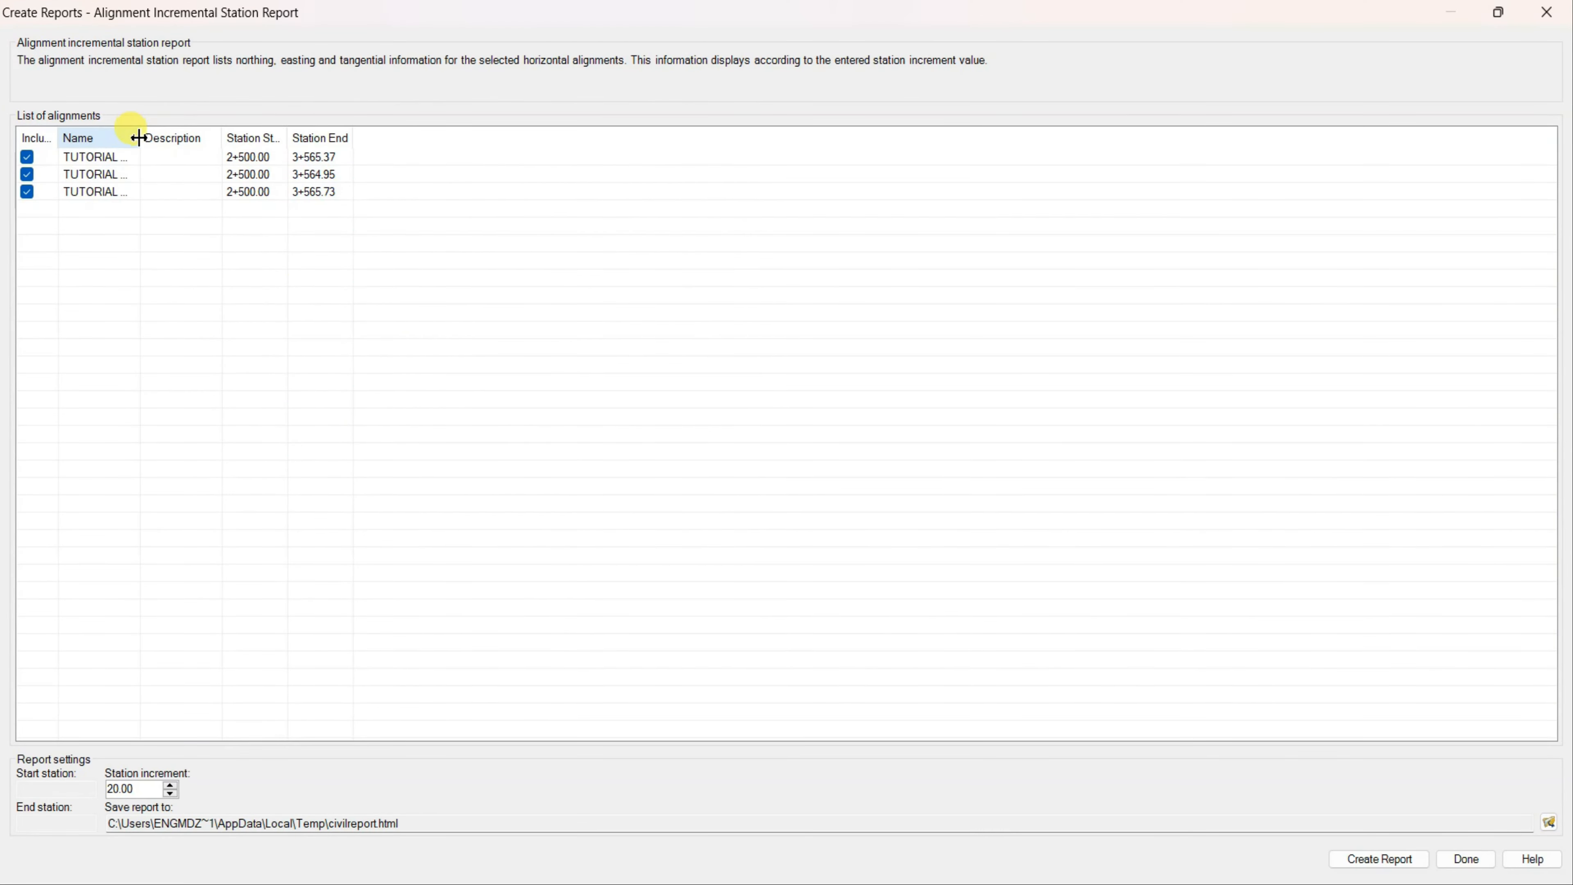
Include only the TUTORIAL RD alignment in the report, excluding both 3.250 offset alignments, and set the station increment to 25.
drag(140, 128, 316, 130)
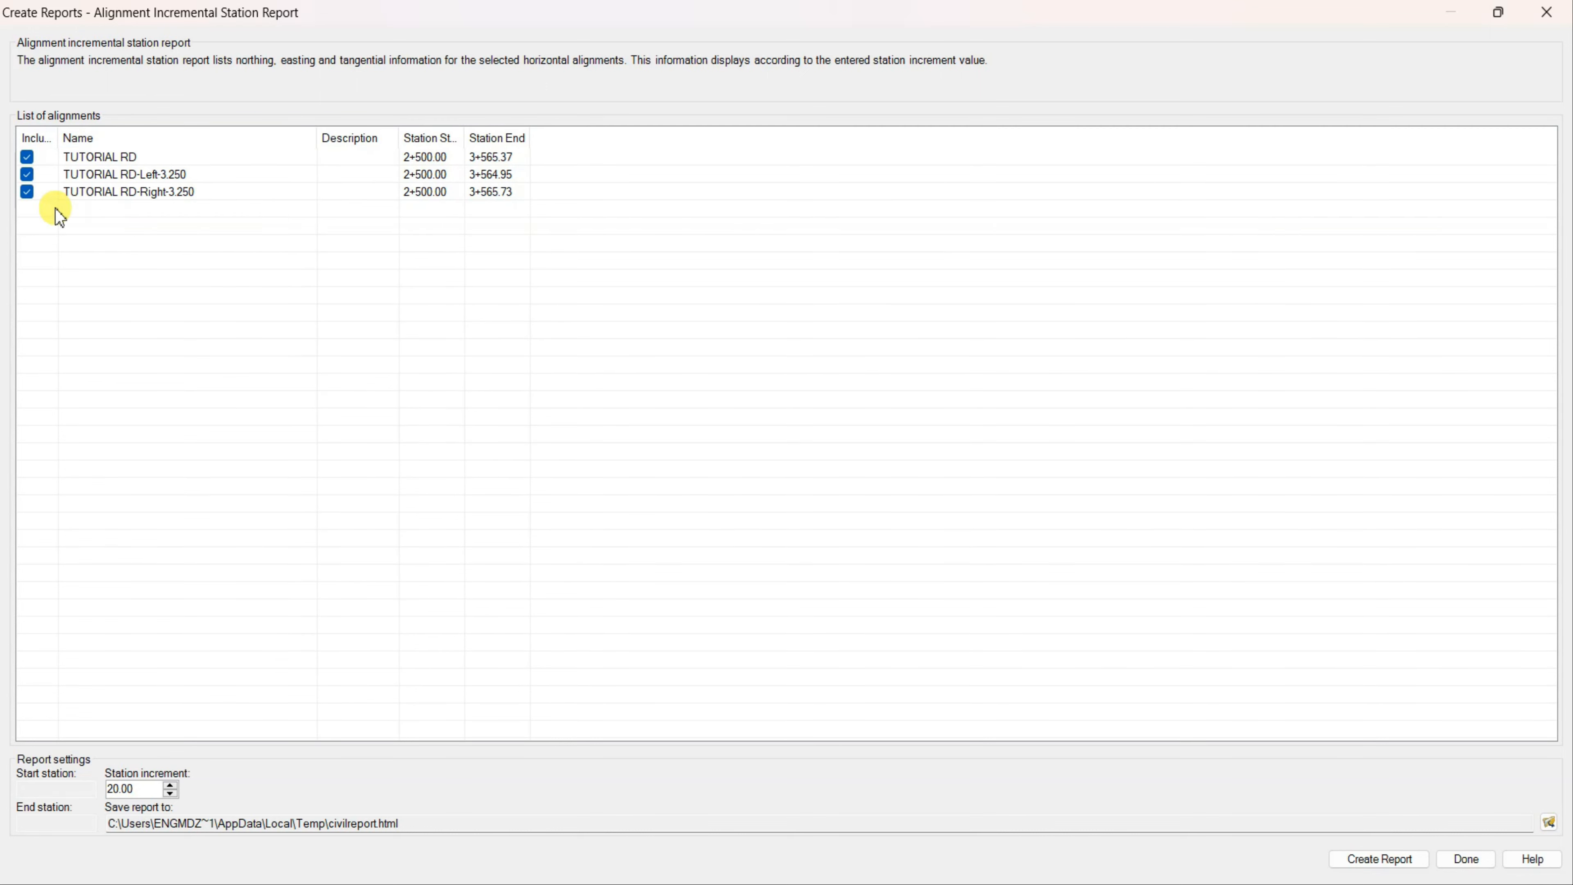
click(27, 191)
click(26, 174)
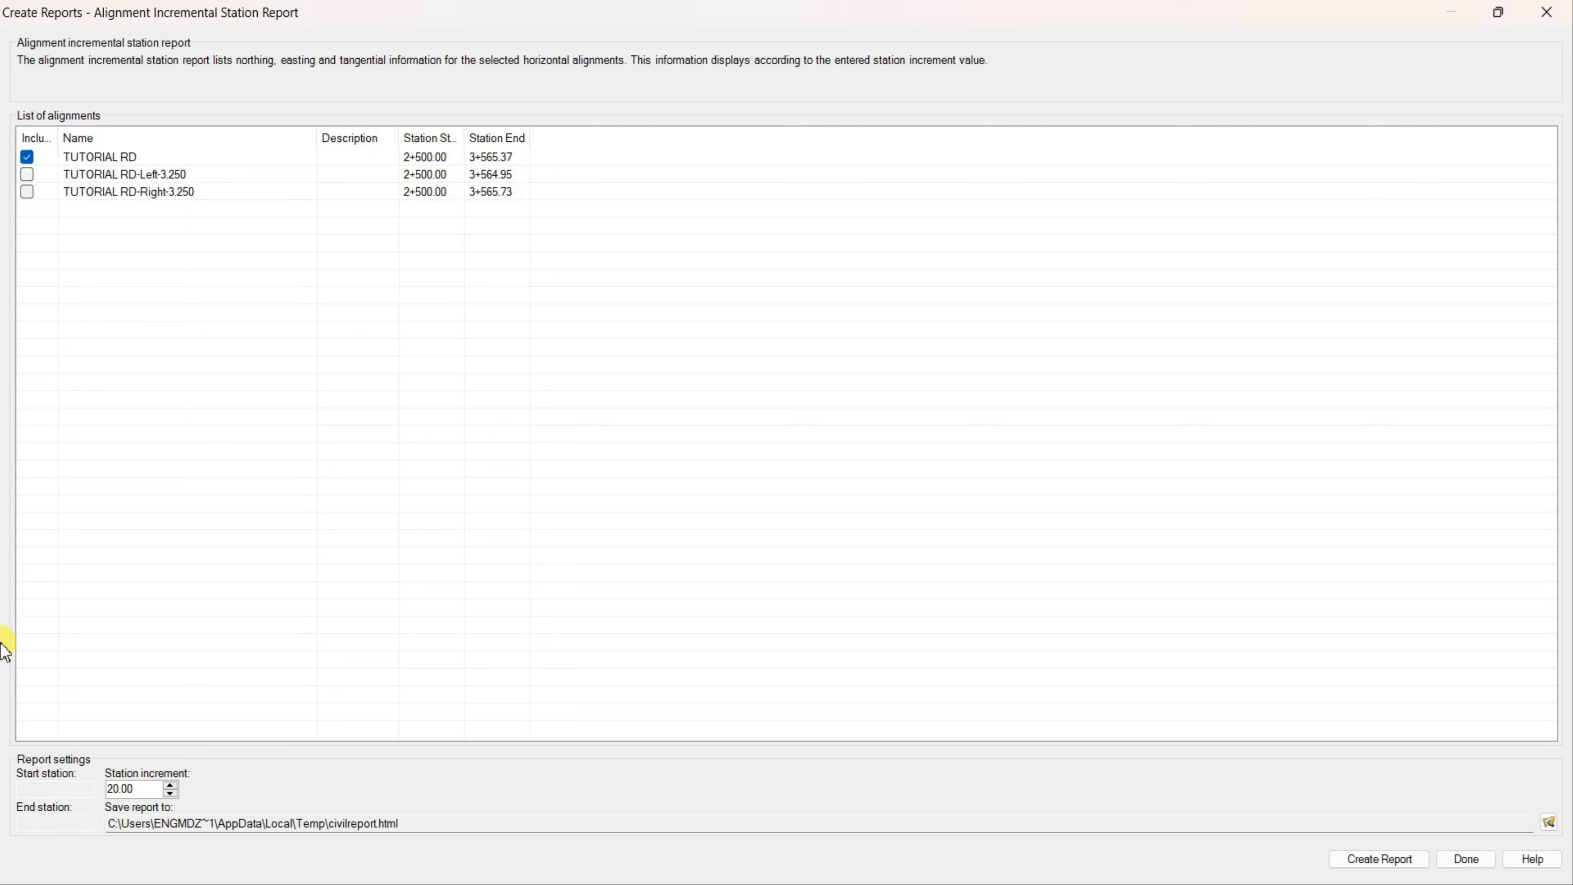
drag(146, 789, 90, 796)
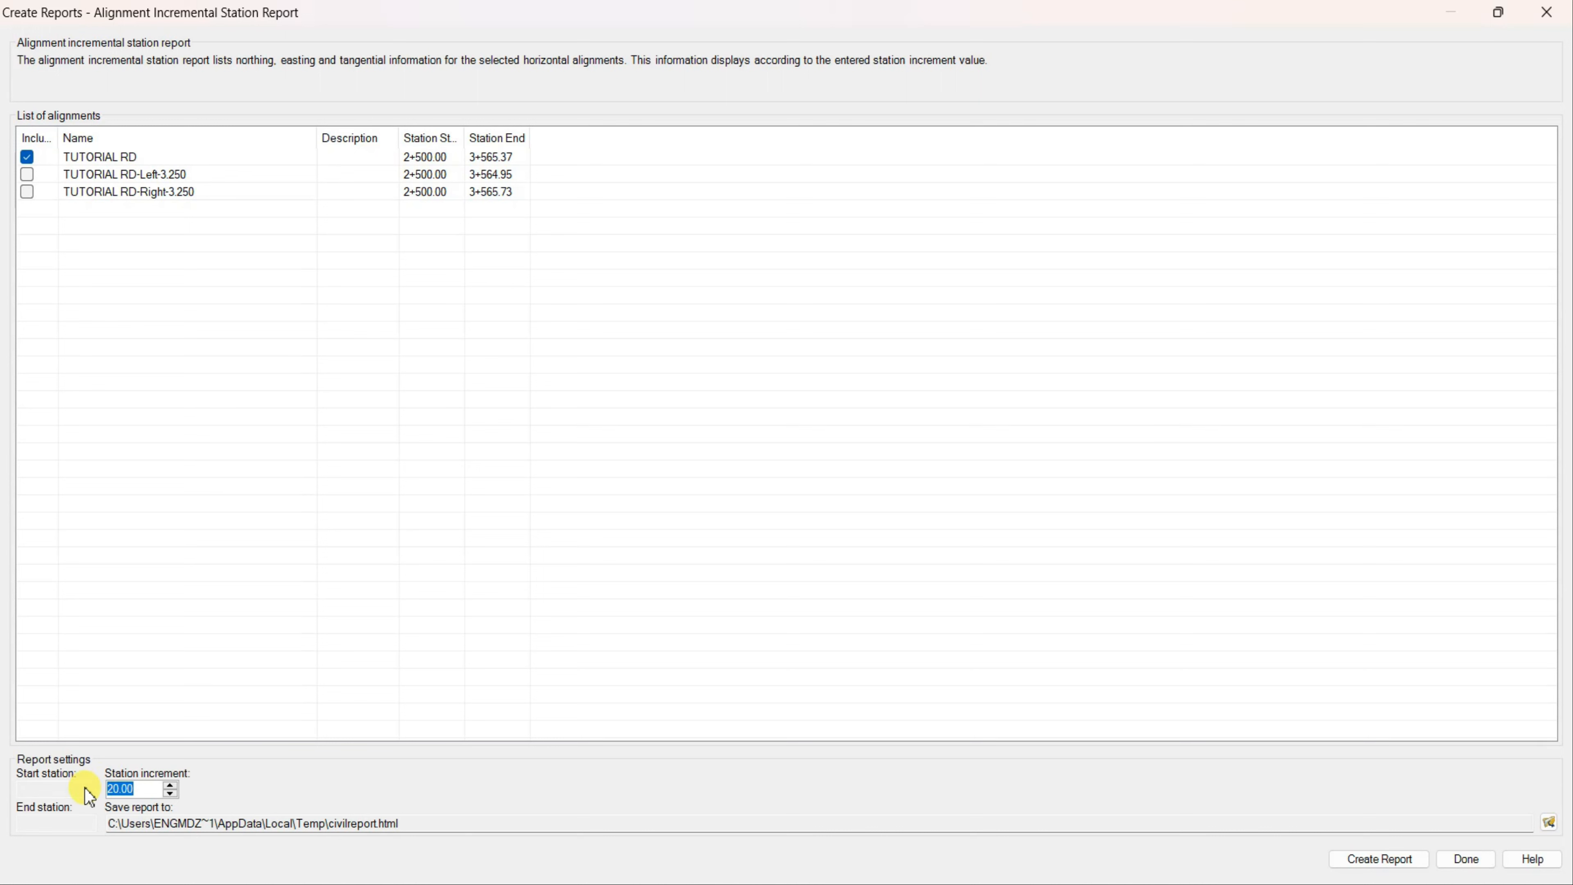
text(25)
Create the report as an Excel 97-2003 workbook named "alagnment settingout data" in the doc data folder and view its station table.
click(1542, 824)
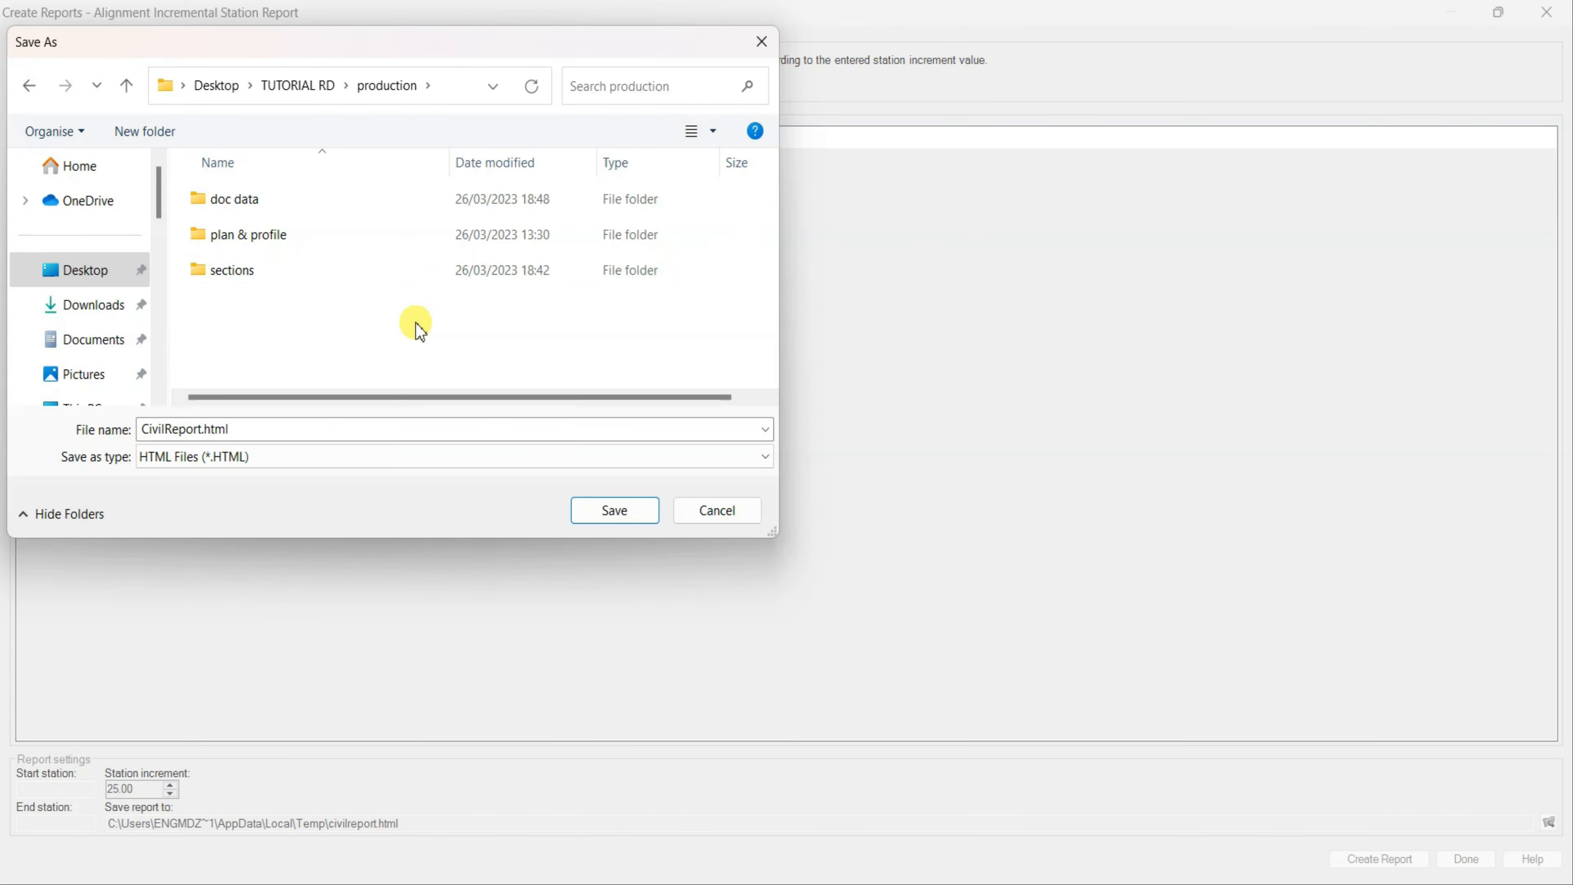
double_click(235, 200)
click(351, 456)
click(245, 512)
text(alignment settingout data)
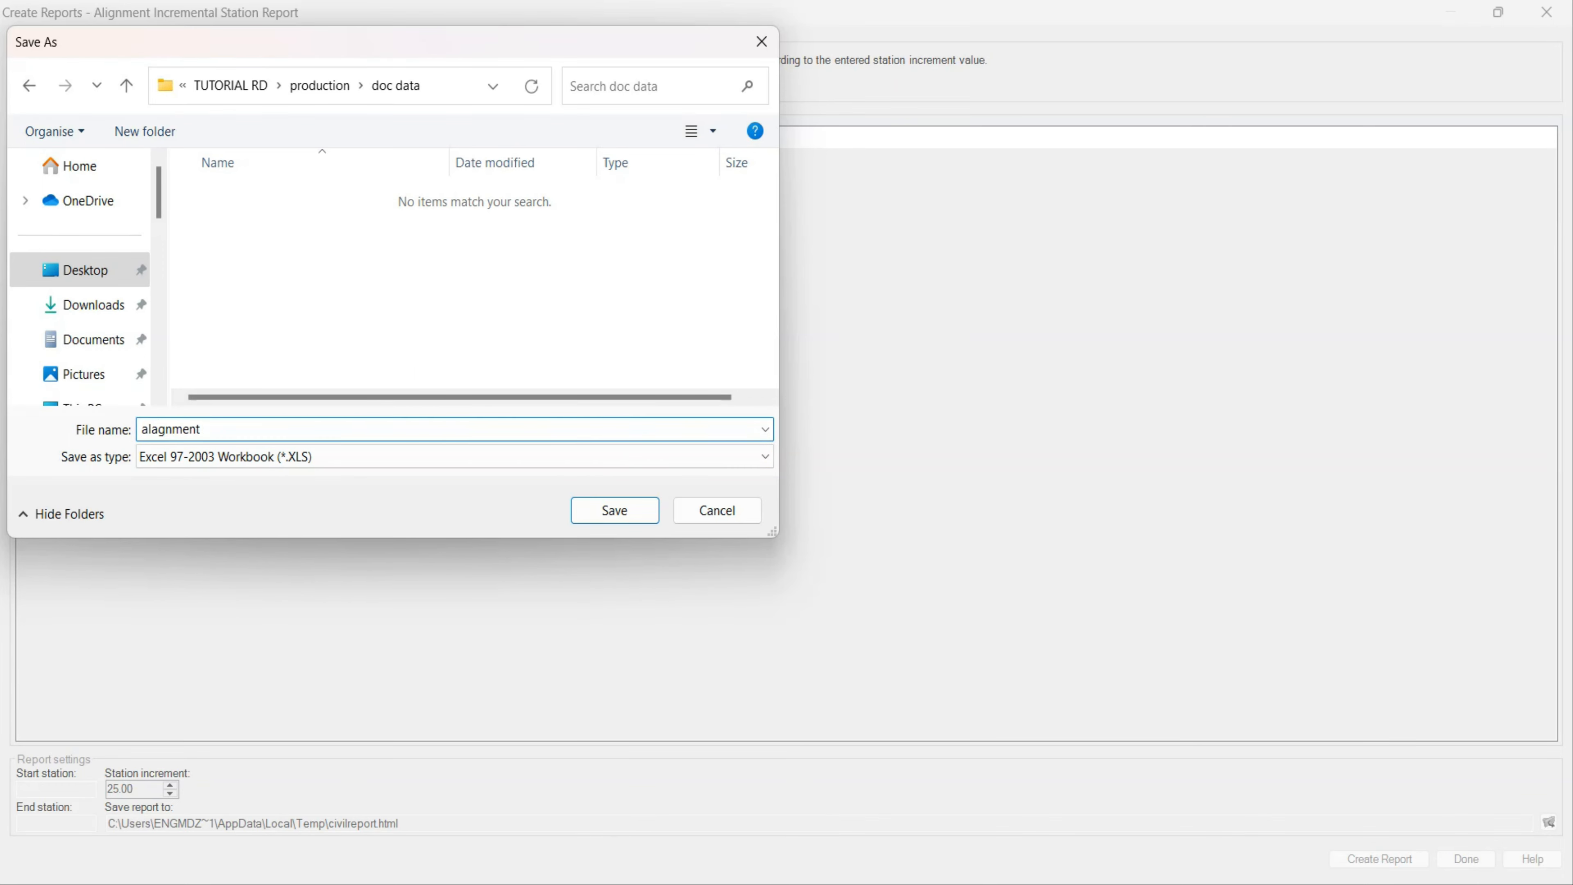
key(Return)
click(1378, 858)
scroll(166, 469, down, 2)
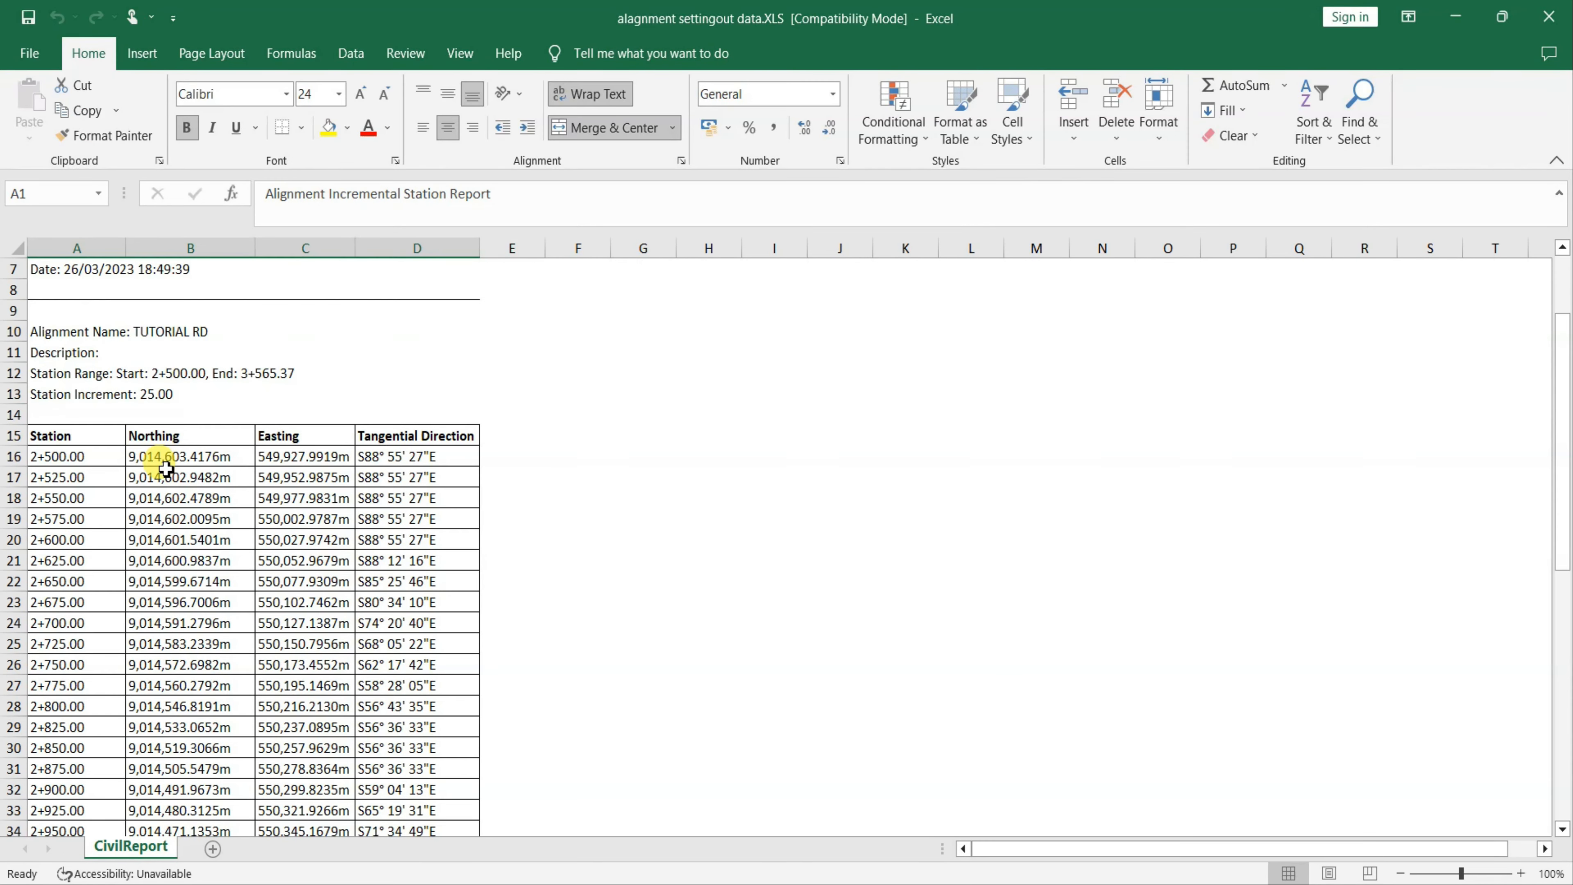
Review the northing and easting coordinates for the stations throughout the alignment report.
drag(165, 456, 275, 603)
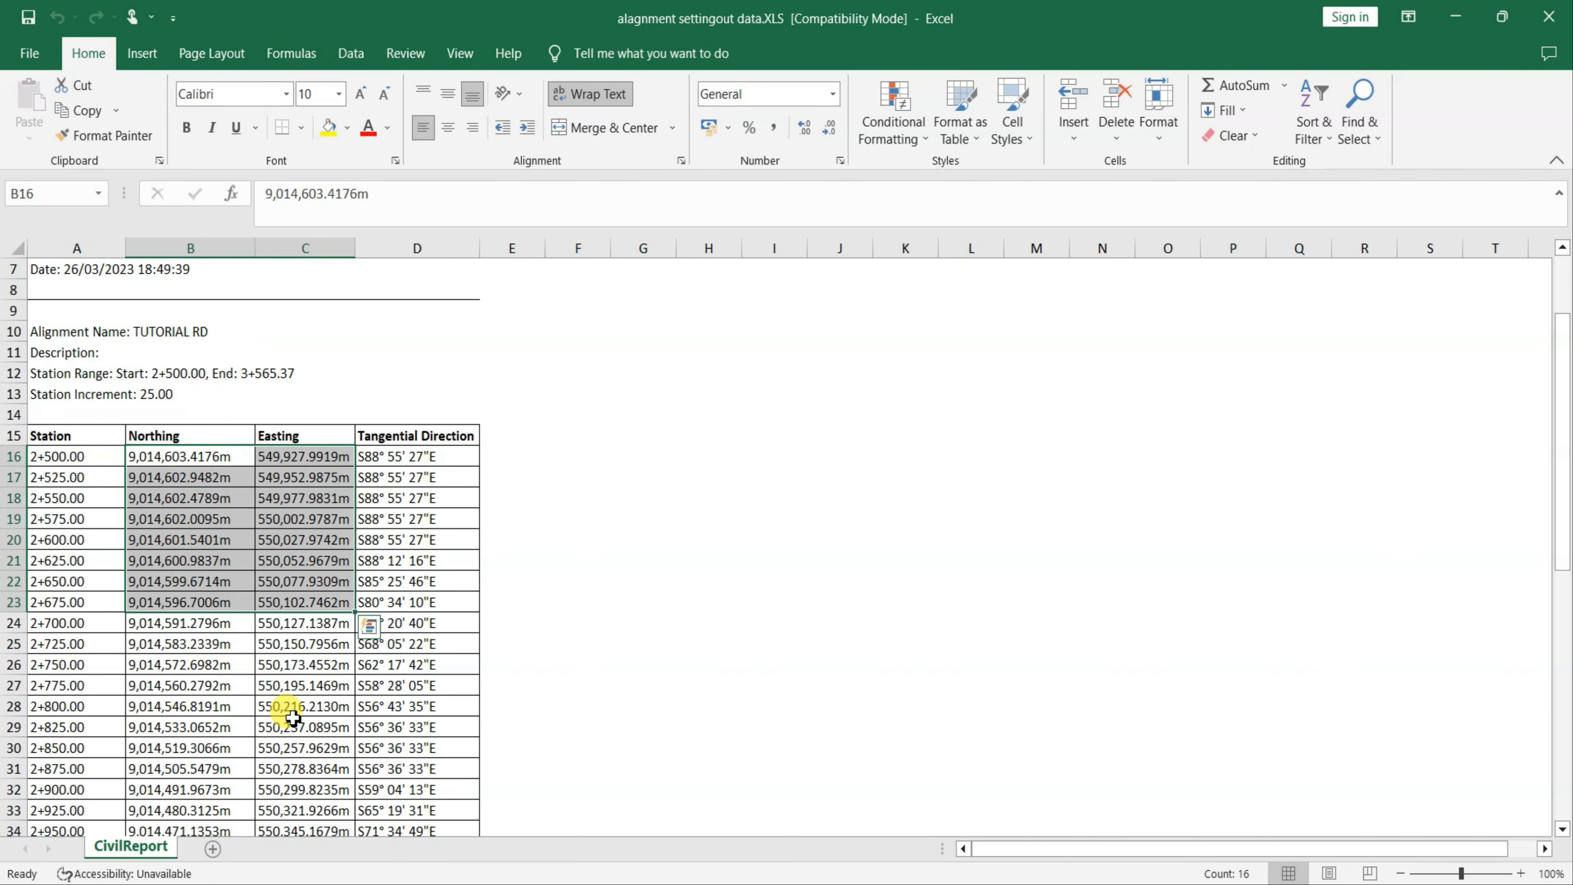
scroll(207, 482, up, 2)
scroll(215, 485, down, 9)
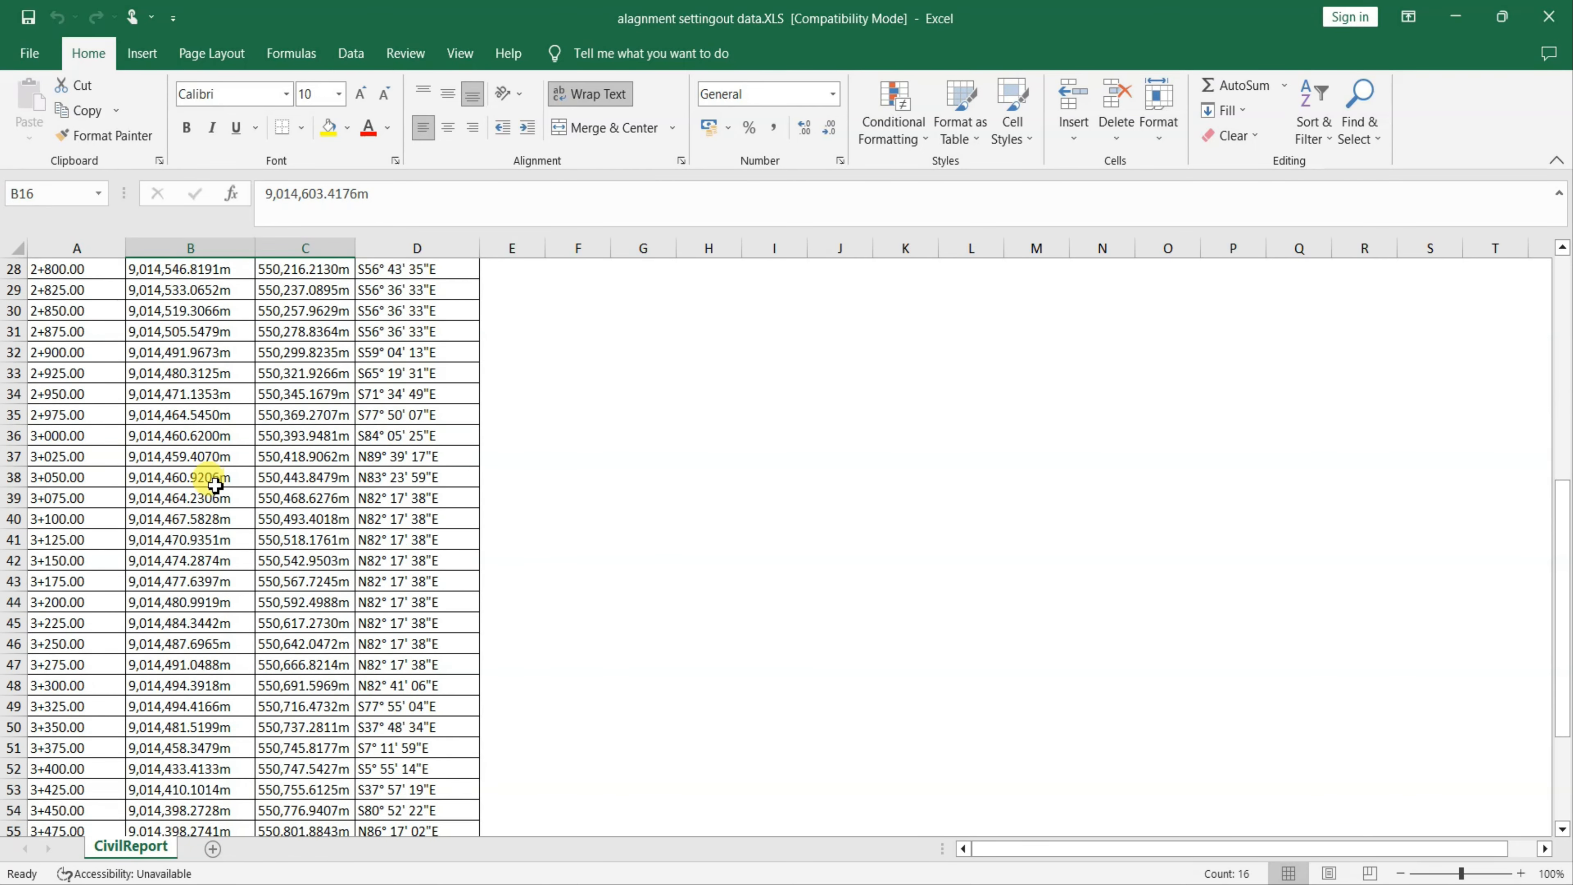
scroll(215, 485, down, 5)
scroll(209, 554, up, 8)
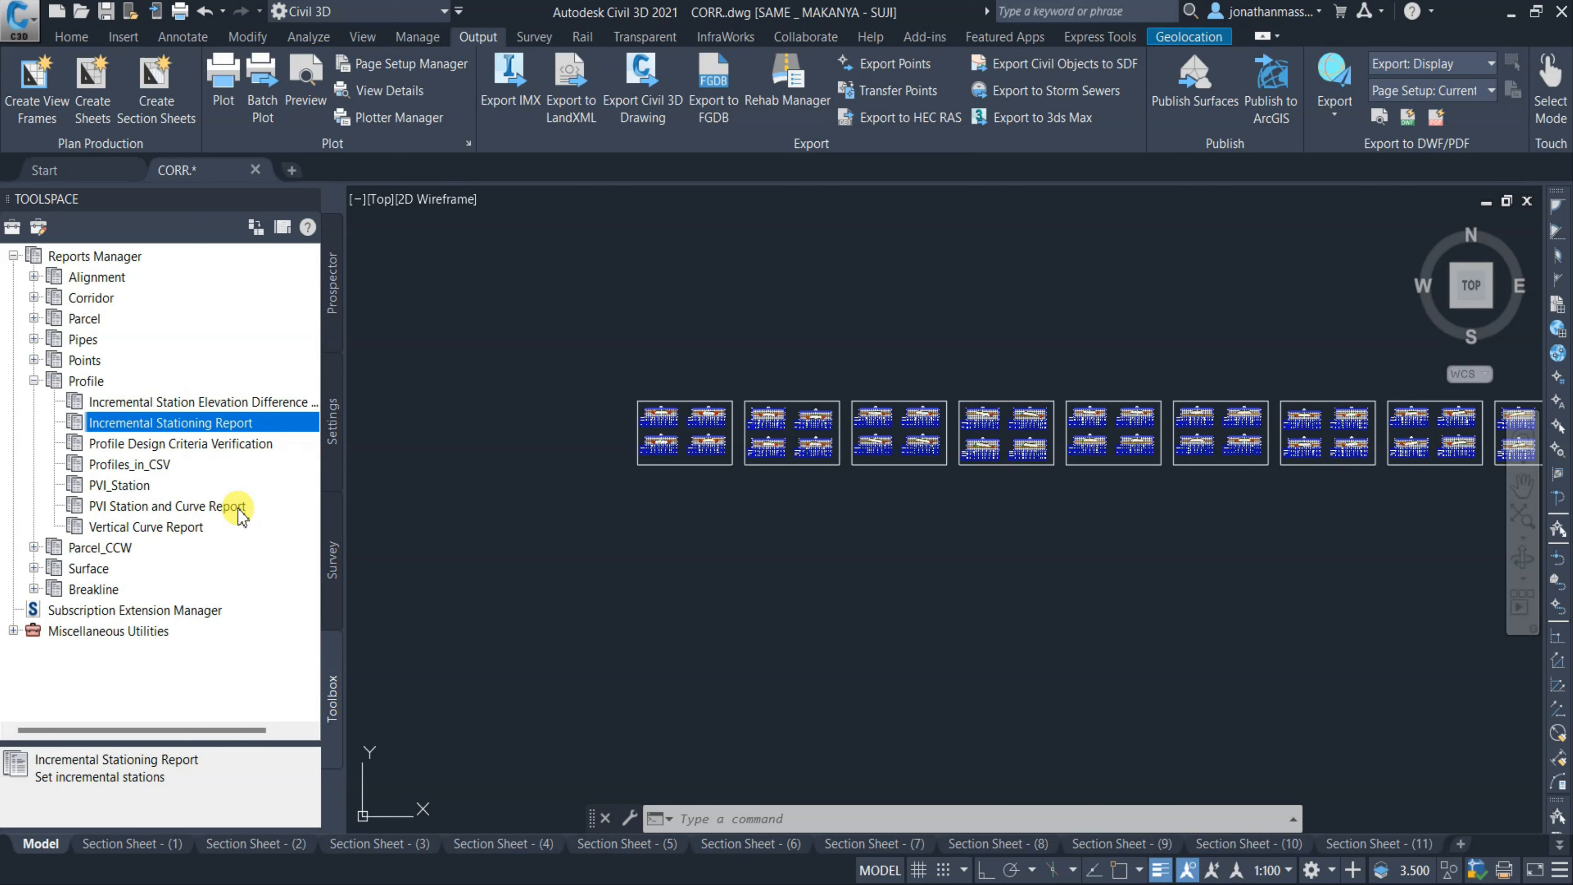
In Civil 3D, create the profile Incremental Stationing Report for only DESIGN PR (2) at a 12.5 station increment as an XLS workbook named "profile data".
double_click(177, 423)
text(12.5)
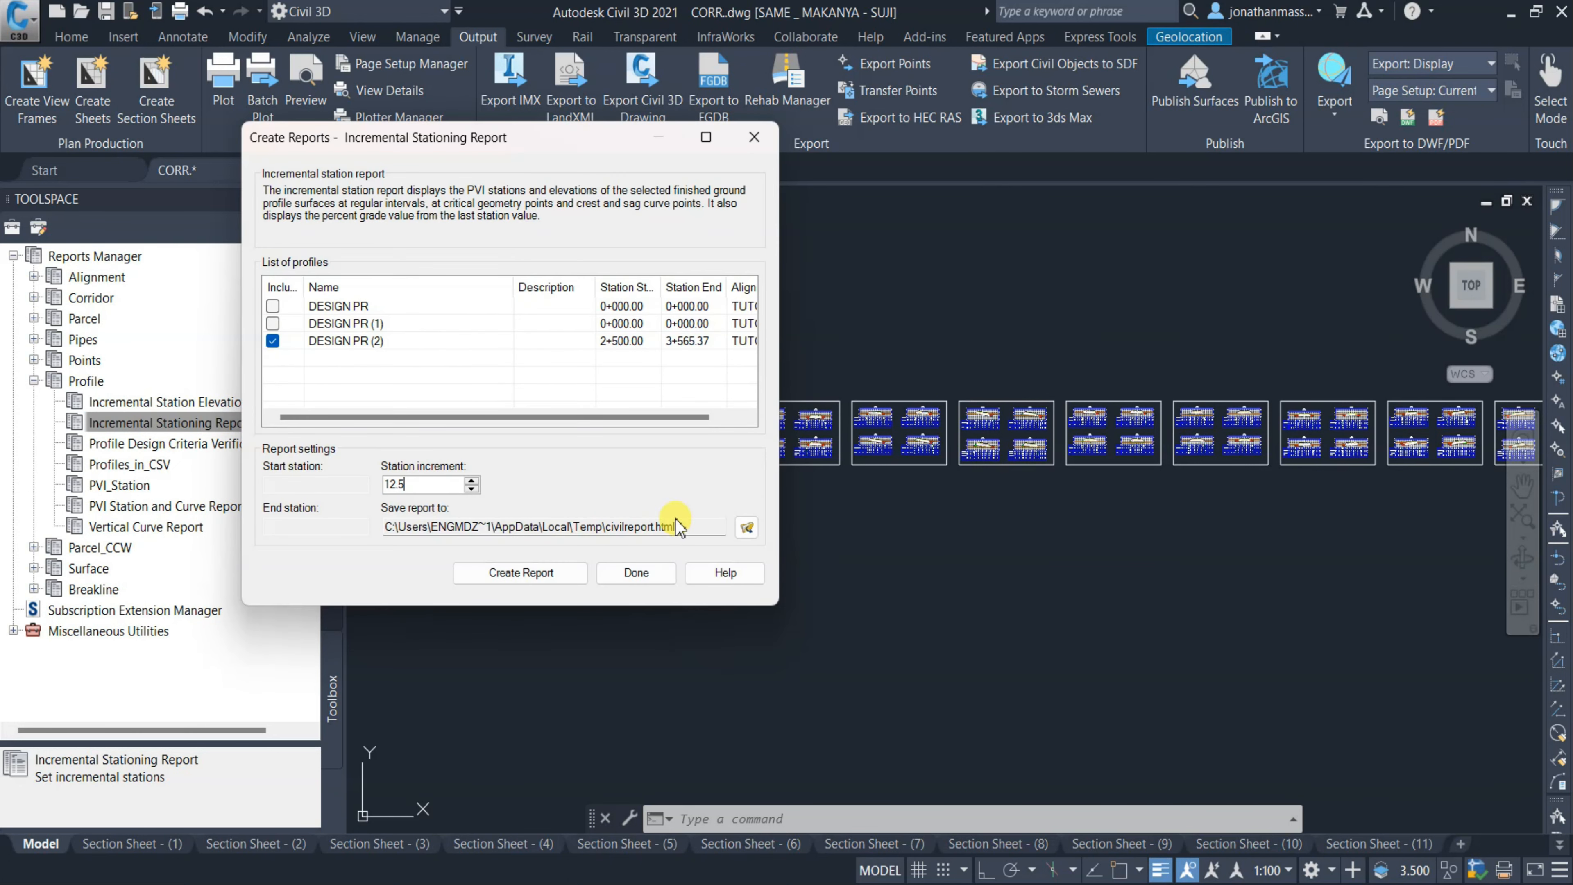
click(747, 527)
click(471, 585)
click(464, 643)
click(762, 559)
text(profile data)
key(Return)
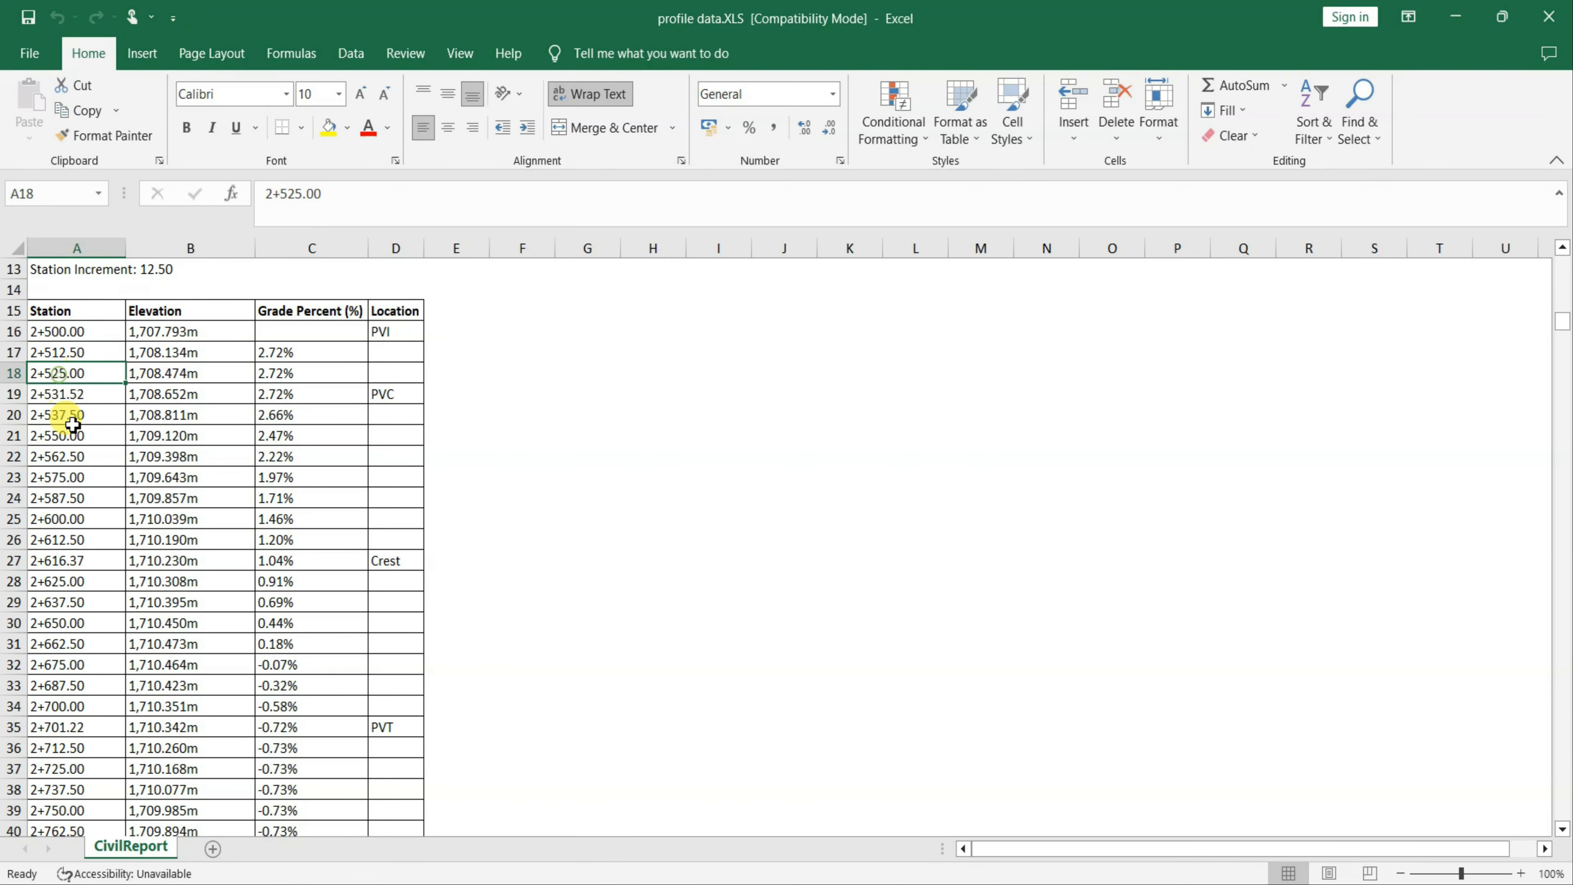
Examine the Grade Percent values in the profile report from station 2+512.50 down to the end of the table.
drag(310, 331, 285, 859)
click(316, 352)
drag(285, 860, 280, 749)
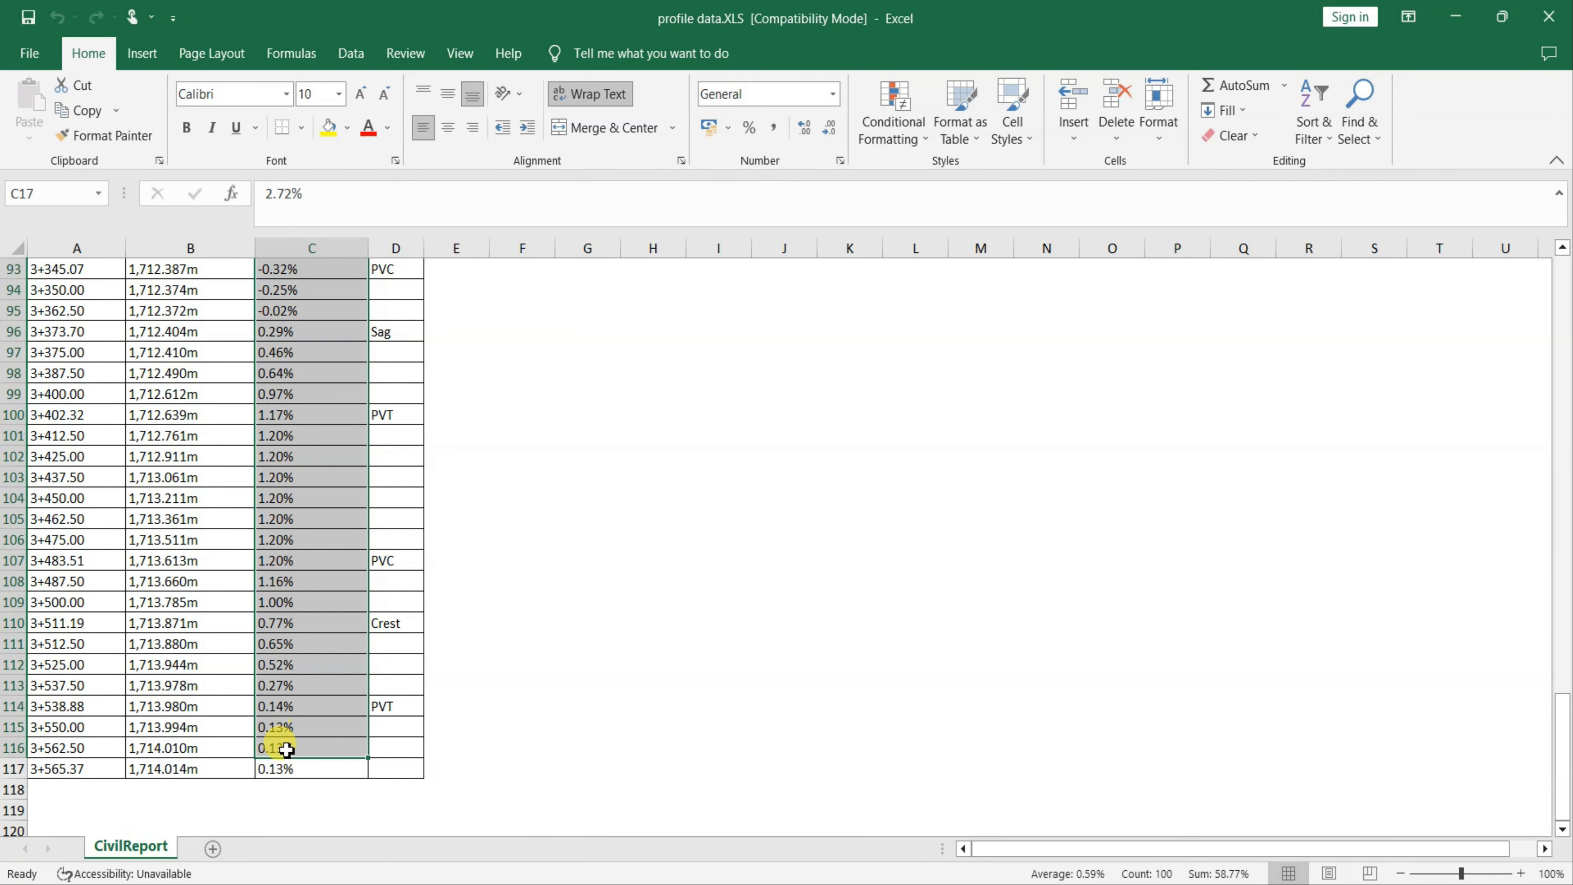
scroll(309, 653, up, 18)
scroll(313, 599, up, 10)
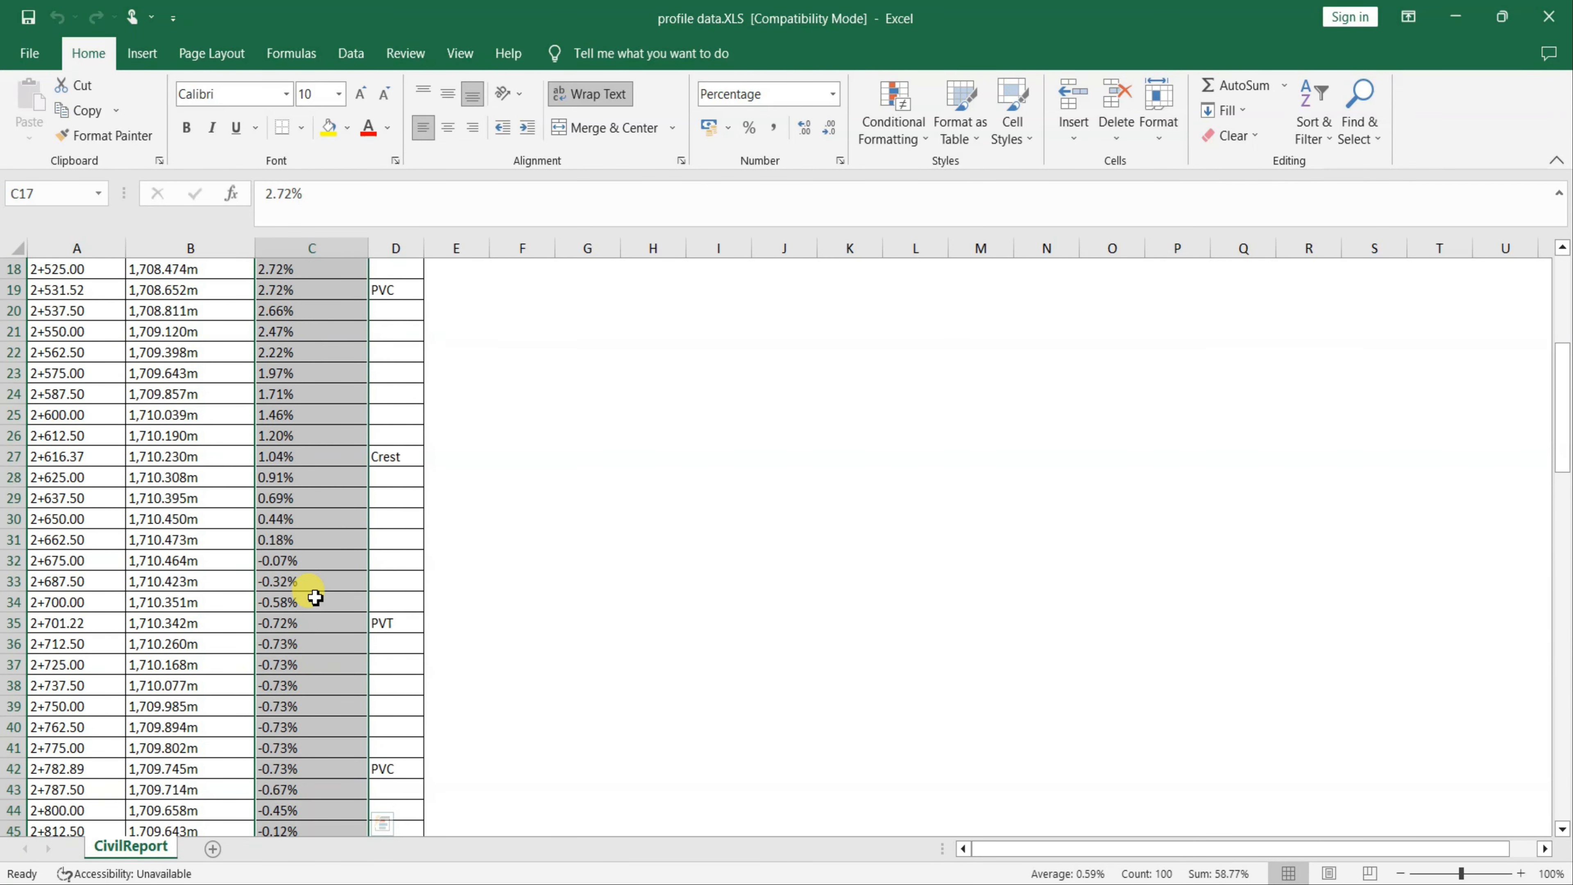
click(292, 440)
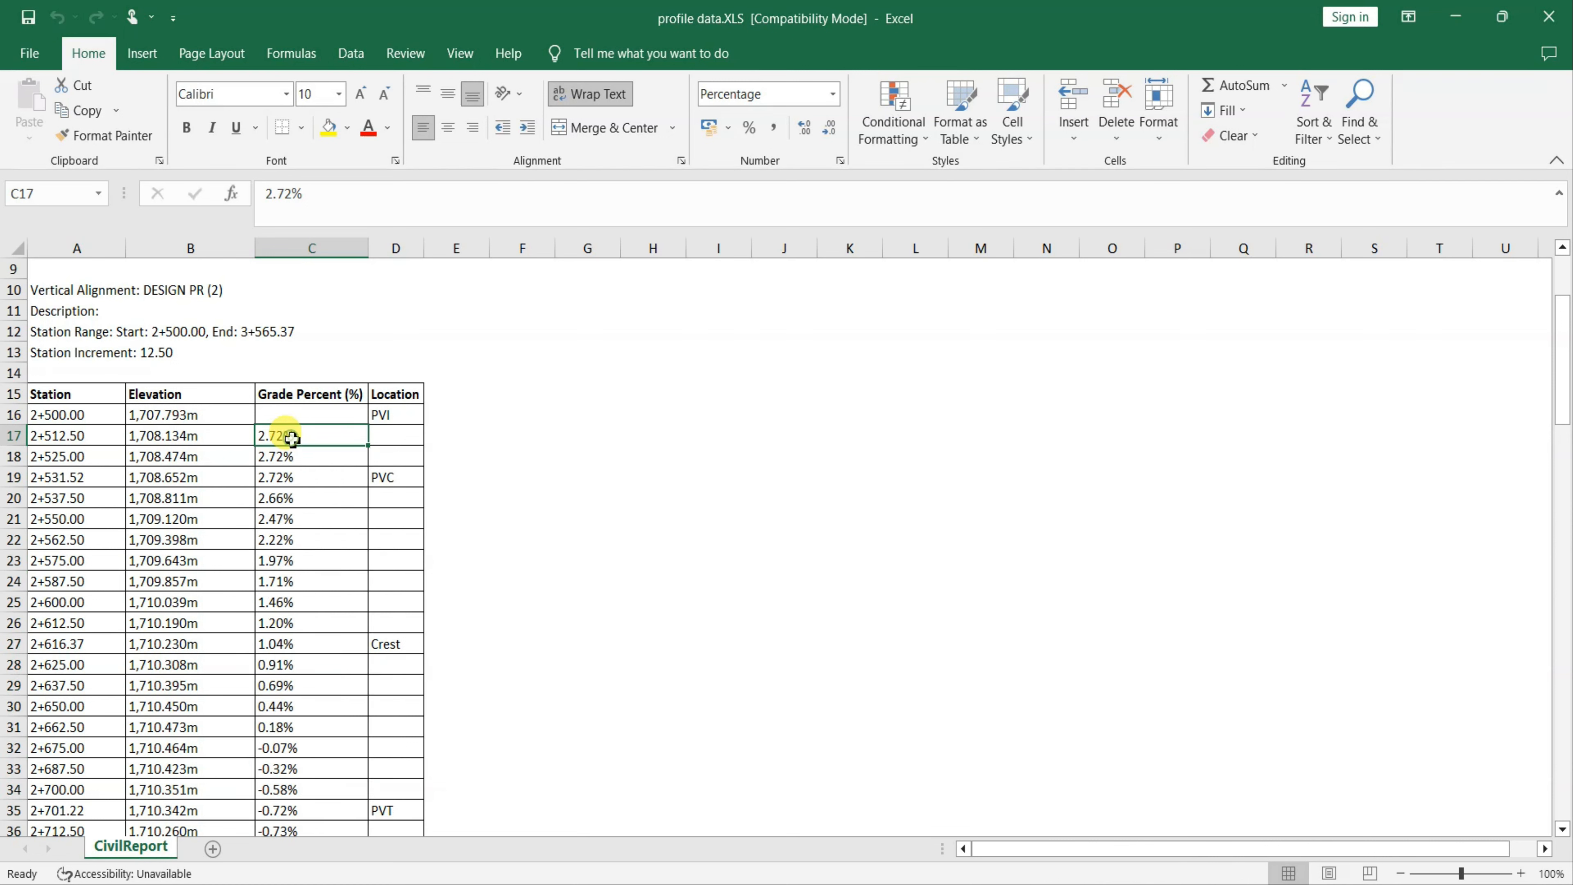